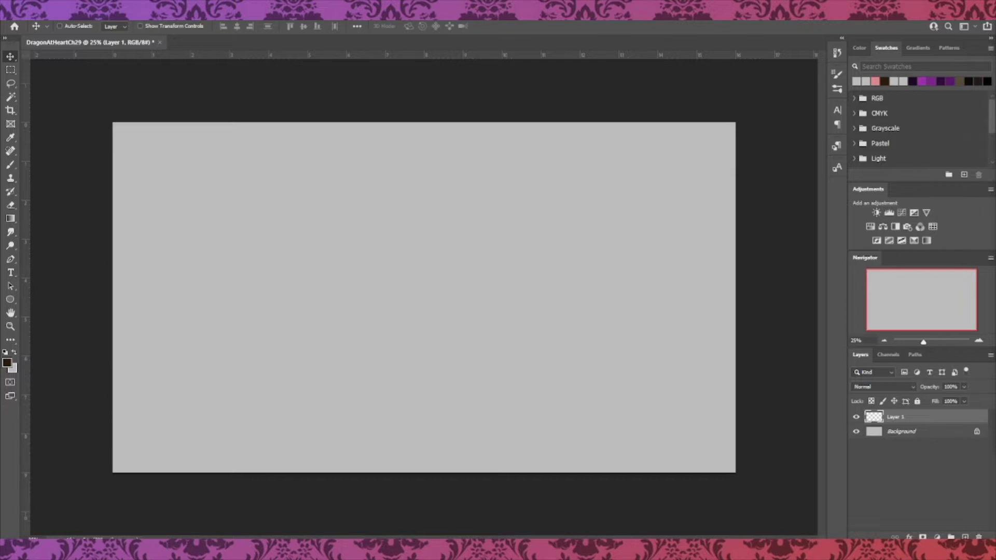
Paste the iceberg photo into the canvas, scale it down and place it in the upper-left corner as a reference
click(976, 484)
click(36, 14)
click(40, 102)
key(ctrl+t)
drag(489, 341, 571, 395)
drag(521, 375, 285, 253)
click(513, 27)
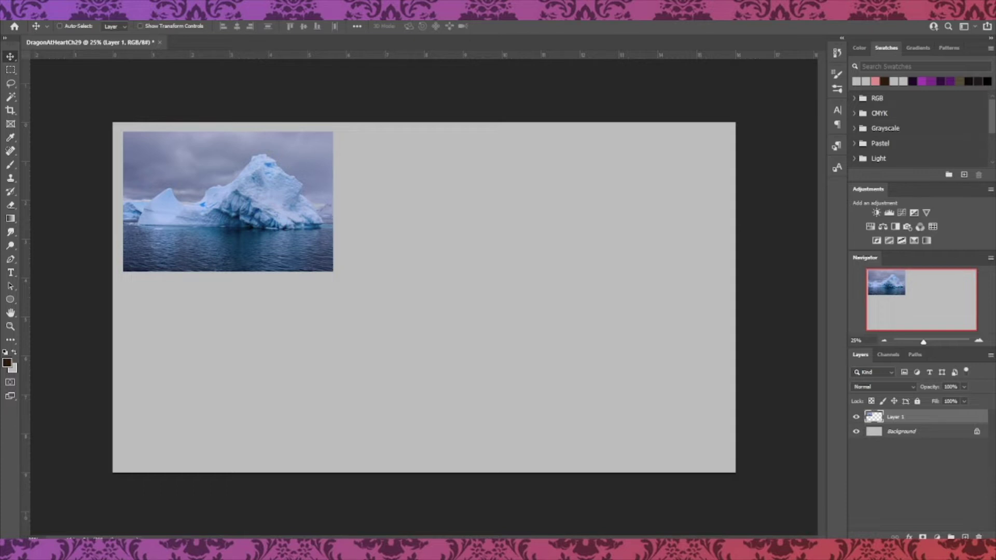
Add a layer above the photo and, with a 14 px brush, rough in the iceberg's peak, left slope and front mound
click(965, 537)
click(11, 164)
right_click(265, 327)
drag(332, 261, 326, 261)
drag(632, 195, 584, 216)
drag(597, 205, 474, 258)
drag(533, 282, 476, 328)
drag(531, 284, 637, 356)
drag(474, 337, 612, 395)
Sketch the waterline and loose ripples along the base of the iceberg's right half
mouse_move(538, 387)
mouse_down()
mouse_move(664, 375)
mouse_move(648, 390)
mouse_up()
drag(548, 394, 471, 401)
drag(537, 378, 371, 381)
drag(646, 372, 735, 369)
drag(678, 382, 735, 383)
drag(621, 378, 722, 352)
Sketch the iceberg's jagged right slope out to the canvas edge and continue its left slope toward the water
drag(639, 203, 696, 232)
drag(725, 245, 699, 284)
drag(672, 229, 716, 244)
drag(695, 246, 718, 275)
drag(709, 274, 735, 292)
drag(488, 254, 379, 327)
Sketch the waterline and ripples at the foot of the iceberg's left side
drag(507, 369, 234, 364)
drag(157, 362, 391, 367)
mouse_move(397, 325)
mouse_down()
mouse_move(303, 359)
mouse_move(511, 387)
mouse_up()
drag(310, 360, 439, 388)
Sketch the small ice floe at the canvas's left edge, with its peaks, surface contours and shaded underside
drag(338, 360, 122, 363)
drag(229, 366, 157, 375)
drag(204, 384, 153, 393)
drag(157, 346, 120, 369)
drag(207, 361, 253, 388)
mouse_move(250, 401)
mouse_down()
mouse_move(118, 422)
mouse_move(297, 405)
mouse_up()
mouse_move(247, 391)
mouse_down()
mouse_move(158, 422)
mouse_move(181, 419)
mouse_up()
drag(207, 418, 293, 419)
drag(236, 398, 209, 418)
drag(131, 361, 220, 362)
drag(160, 325, 126, 347)
mouse_move(160, 325)
mouse_down()
mouse_move(191, 347)
mouse_move(113, 337)
mouse_up()
mouse_move(119, 342)
mouse_down()
mouse_move(113, 365)
mouse_move(170, 403)
mouse_up()
Reinforce the waterline below the iceberg and draw the iceberg's tapering lower-left edge
drag(242, 359, 503, 369)
drag(515, 369, 424, 367)
drag(328, 390, 430, 392)
drag(332, 349, 380, 326)
drag(310, 362, 336, 346)
drag(321, 355, 395, 291)
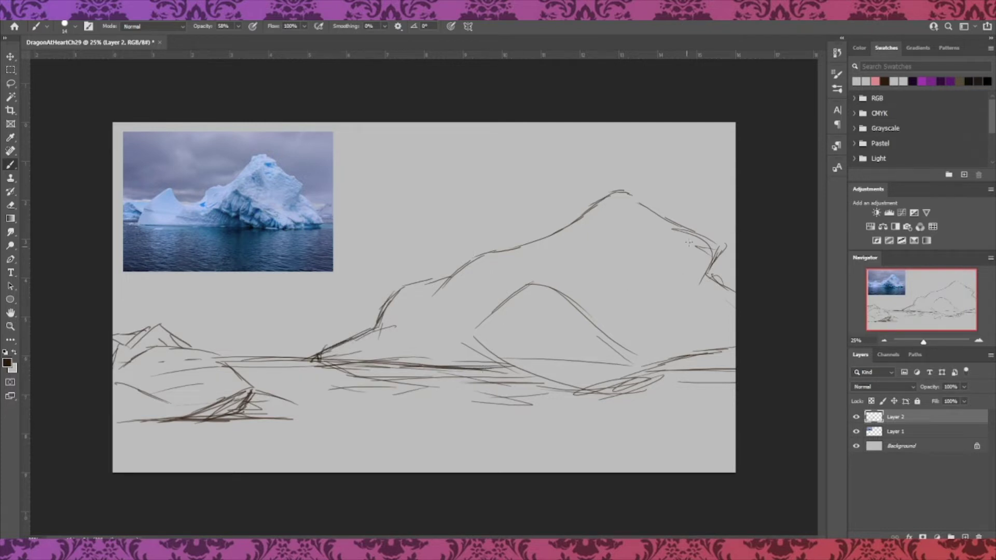
Sketch the dragon's head, front claws, back and haunch lying over the top of the iceberg
mouse_move(555, 168)
mouse_down()
mouse_move(584, 165)
mouse_move(576, 183)
mouse_move(588, 193)
mouse_move(588, 185)
mouse_up()
drag(563, 190, 589, 196)
mouse_move(569, 229)
mouse_down()
mouse_move(585, 234)
mouse_move(568, 240)
mouse_up()
drag(571, 222, 551, 235)
mouse_move(639, 200)
mouse_down()
mouse_move(634, 217)
mouse_move(658, 217)
mouse_up()
mouse_move(554, 180)
mouse_down()
mouse_move(531, 228)
mouse_move(457, 270)
mouse_up()
mouse_move(485, 233)
mouse_down()
mouse_move(465, 275)
mouse_move(502, 283)
mouse_up()
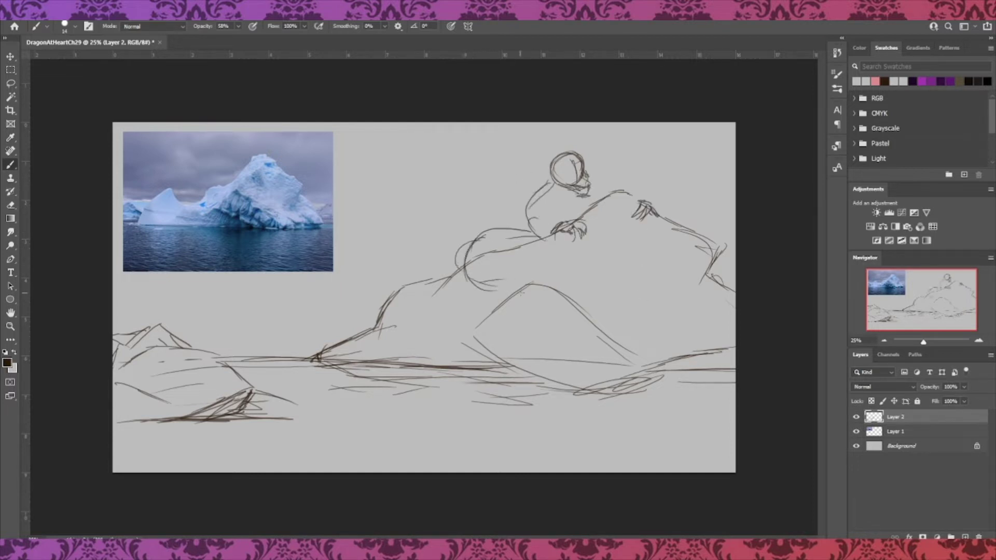
Sketch the dragon's neck and chest, its folded wing and the horns on its head
drag(557, 179, 537, 231)
mouse_move(563, 192)
mouse_down()
mouse_move(553, 220)
mouse_move(573, 218)
mouse_up()
mouse_move(479, 202)
mouse_down()
mouse_move(513, 214)
mouse_move(498, 254)
mouse_up()
drag(488, 200, 526, 224)
drag(550, 161, 532, 144)
mouse_move(565, 158)
mouse_down()
mouse_move(571, 143)
mouse_move(529, 141)
mouse_up()
drag(548, 139, 577, 152)
Sketch the curve running down from the dragon's haunch and a long diagonal ridge line in the background
mouse_move(459, 271)
mouse_down()
mouse_move(422, 284)
mouse_move(471, 356)
mouse_move(423, 293)
mouse_move(415, 314)
mouse_move(469, 363)
mouse_up()
mouse_move(356, 129)
mouse_down()
mouse_move(439, 243)
mouse_move(460, 249)
mouse_up()
drag(342, 122, 367, 145)
Sketch the distant water lines behind the ice and clear the waterline between the left floe and the iceberg
drag(233, 332, 340, 321)
drag(250, 321, 373, 309)
drag(115, 323, 249, 313)
drag(121, 312, 327, 306)
drag(339, 305, 387, 297)
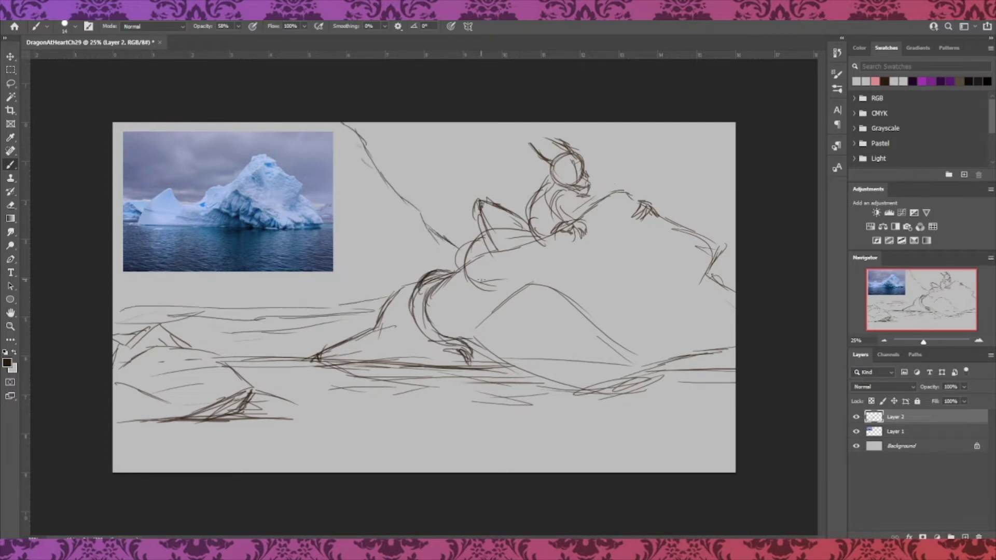
drag(234, 359, 323, 365)
drag(208, 307, 274, 317)
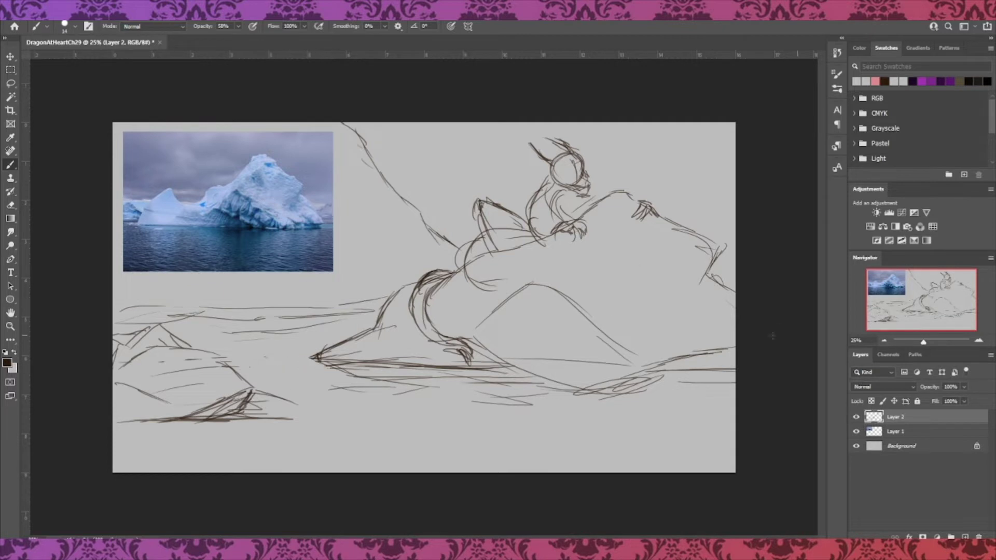
Rework the front ice mound with a darker lower edge, inner facets and a heavier left outline
drag(487, 337, 521, 347)
drag(573, 330, 520, 352)
drag(508, 345, 519, 363)
mouse_move(467, 348)
mouse_down()
mouse_move(485, 367)
mouse_move(501, 360)
mouse_up()
drag(496, 352, 550, 387)
drag(538, 380, 611, 397)
drag(478, 370, 529, 380)
mouse_move(472, 350)
mouse_down()
mouse_move(491, 363)
mouse_move(483, 363)
mouse_up()
drag(446, 336, 489, 322)
drag(469, 330, 504, 295)
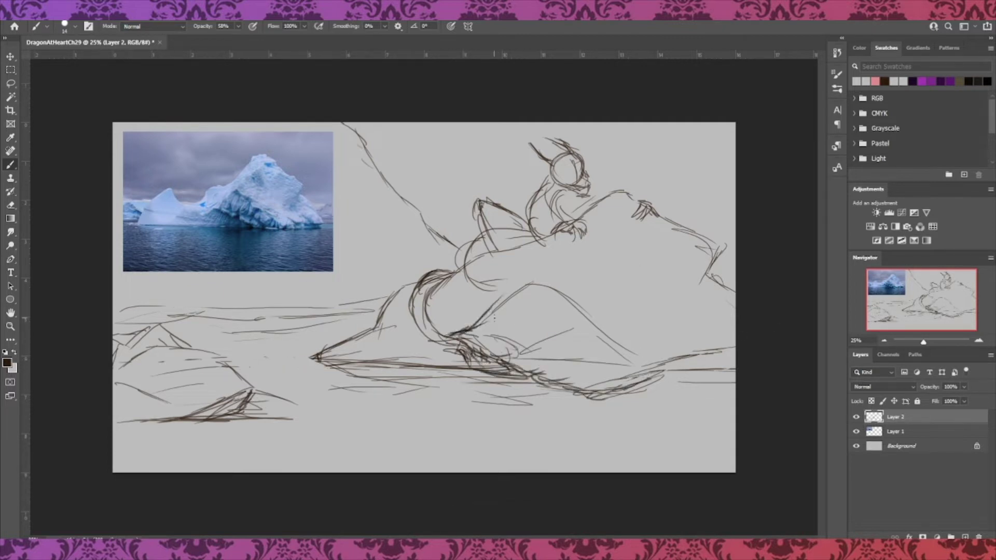
drag(529, 287, 498, 306)
Sketch the dragon's tail curling into a loop at the iceberg's left slope
drag(410, 298, 393, 325)
drag(431, 295, 422, 326)
drag(391, 315, 423, 327)
drag(428, 289, 398, 338)
mouse_move(389, 317)
mouse_down()
mouse_move(426, 318)
mouse_move(418, 318)
mouse_up()
drag(429, 324, 441, 338)
drag(390, 306, 369, 314)
mouse_move(379, 308)
mouse_down()
mouse_move(407, 341)
mouse_move(404, 303)
mouse_up()
Sketch the bent limb rising from the dragon's chest and coming down on the iceberg's peak
drag(572, 216, 618, 171)
drag(620, 171, 624, 193)
drag(616, 167, 624, 170)
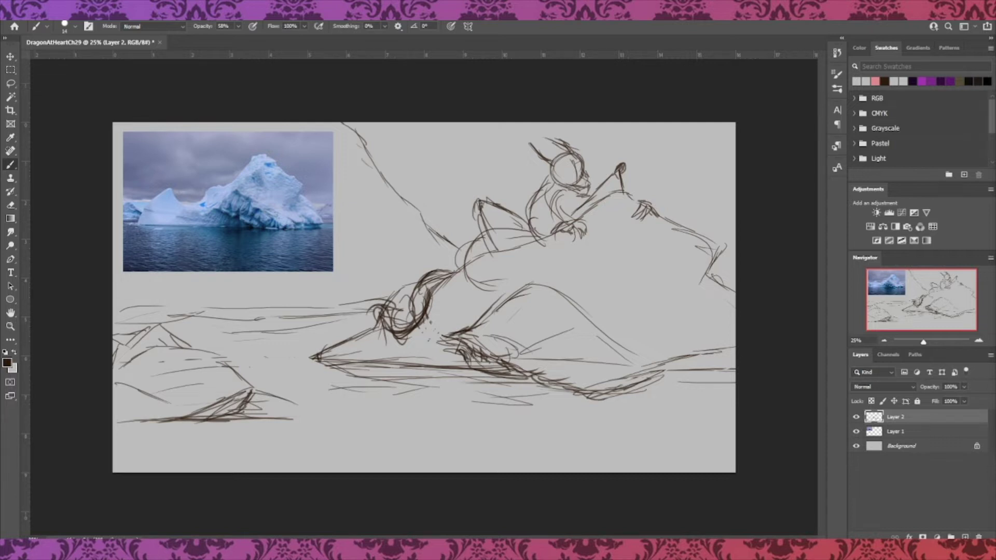
Add a new layer above the rough sketch, lower the sketch layer's opacity to 47% and select the new layer
click(963, 536)
click(932, 432)
click(964, 387)
drag(967, 399, 939, 400)
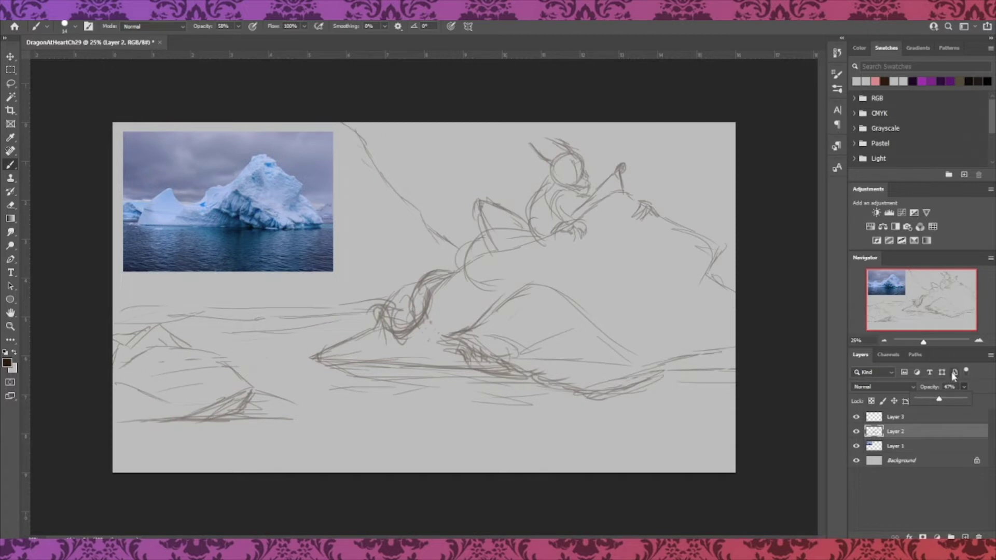
key(Return)
click(917, 418)
Reduce the brush size for finer line work around the dragon's head
key(ctrl+plus)
key(ctrl+plus)
key(ctrl+plus)
key(ctrl+plus)
drag(927, 299, 957, 278)
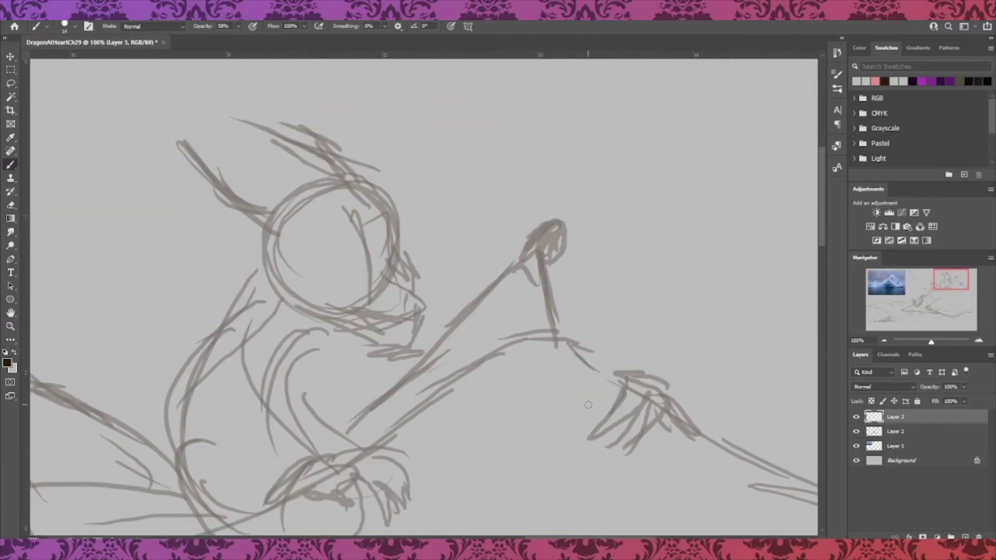
right_click(336, 408)
click(581, 390)
drag(393, 261, 394, 261)
click(632, 21)
Place the DragonAtHeart27 image at 37.02% scale in the canvas's upper-right corner
key(ctrl+0)
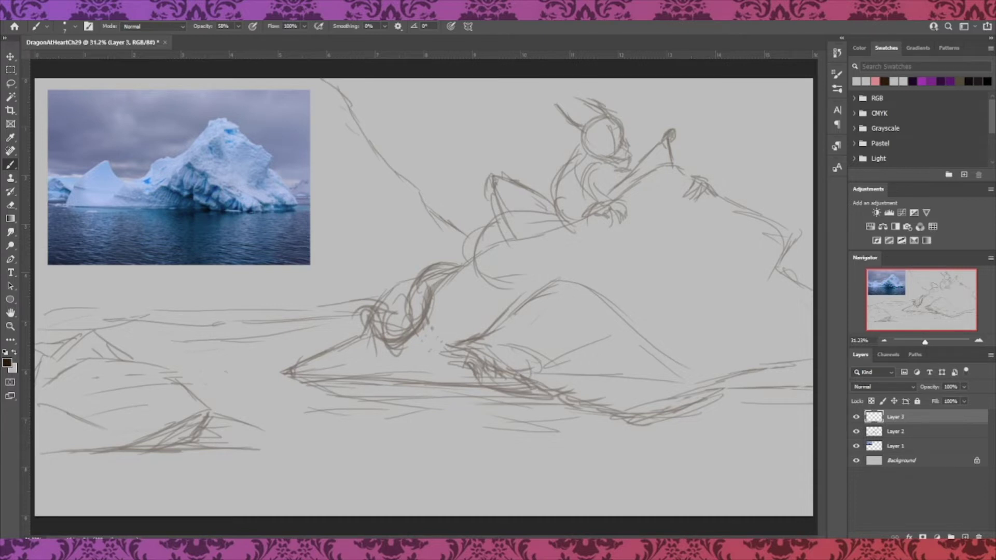
drag(439, 366, 652, 423)
drag(813, 517, 262, 345)
drag(210, 193, 685, 210)
key(Return)
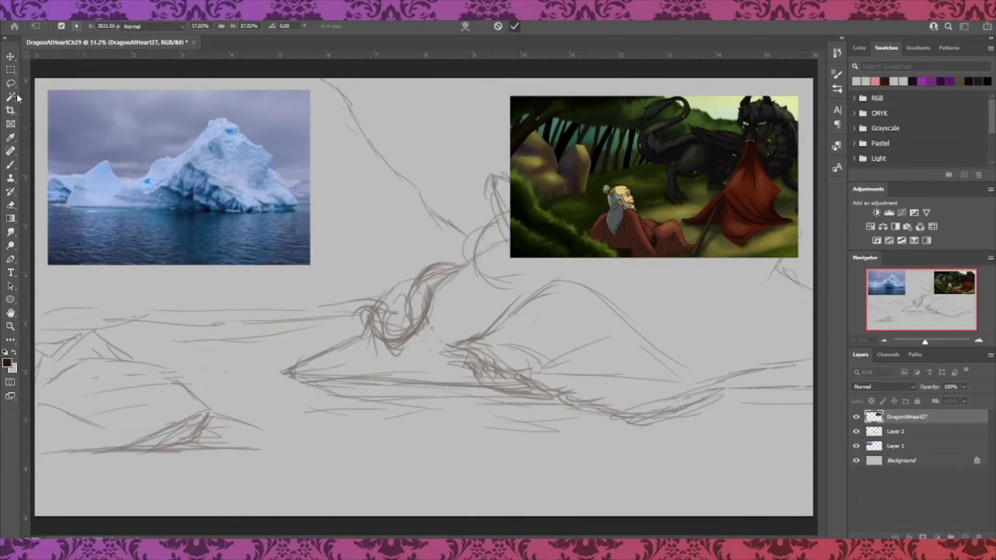
Mask the placed DragonAtHeart27 image to a rectangle around the black dragon's head
key(m)
drag(719, 81, 813, 165)
click(922, 537)
Move the cropped dragon reference beside the sketched head and add a new layer above the faded sketch
click(895, 432)
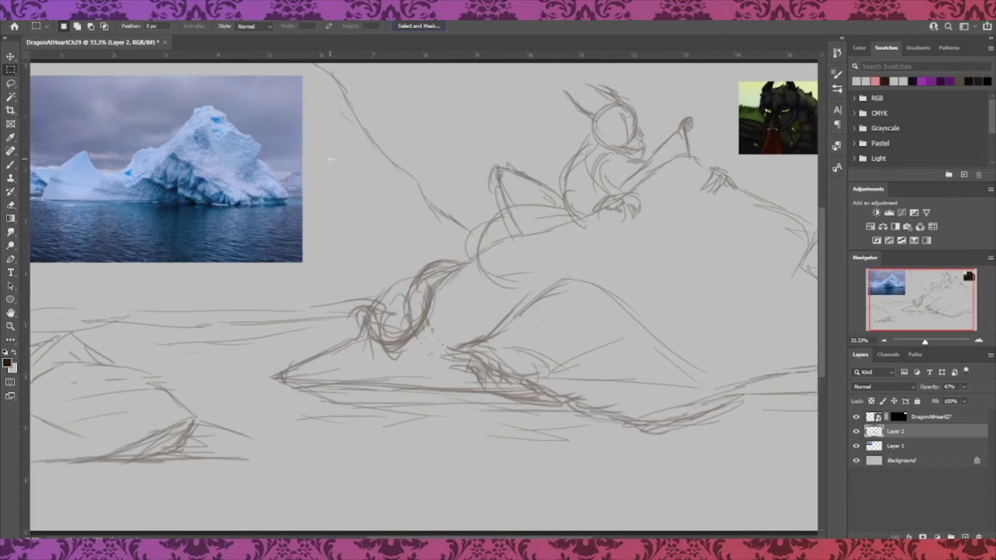
key(ctrl+plus)
key(ctrl+plus)
key(ctrl+plus)
key(ctrl+plus)
key(ctrl+plus)
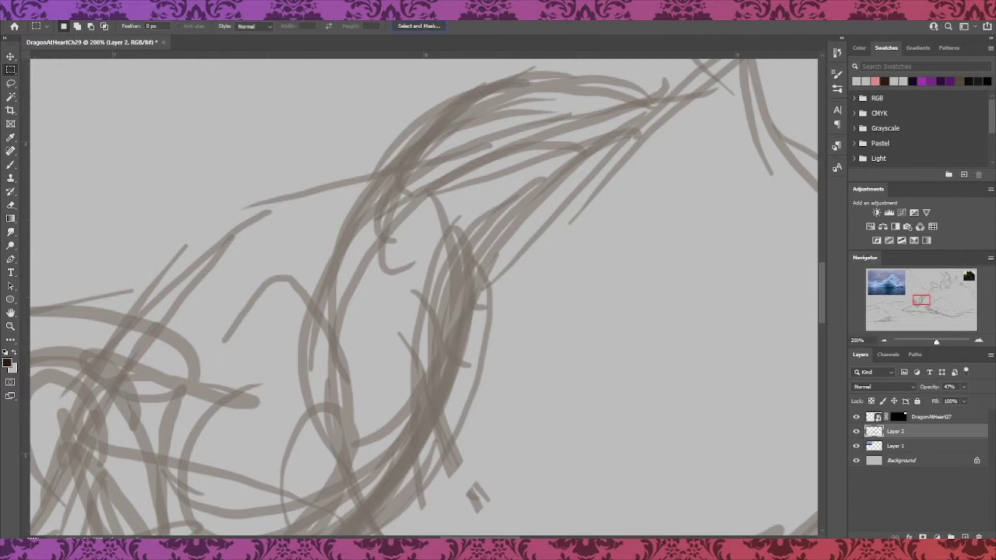
drag(921, 300, 952, 278)
key(ctrl+minus)
click(931, 417)
key(v)
mouse_move(773, 258)
mouse_down()
mouse_move(652, 253)
mouse_move(608, 231)
mouse_up()
click(895, 431)
click(965, 537)
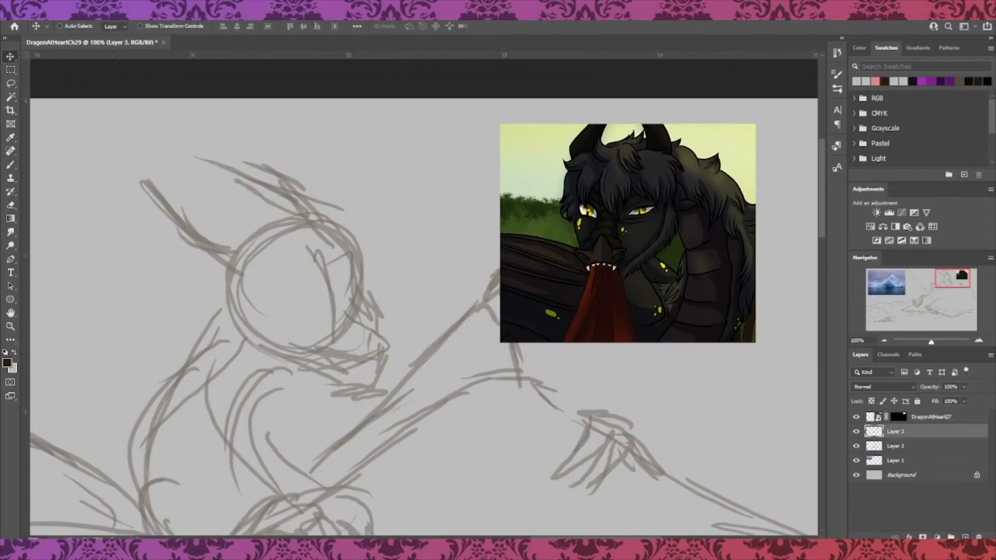
Sketch the dragon's forehead, snout bridge and lower jaw in dark brown over the faded head construction on Layer 3
key(b)
mouse_move(351, 251)
mouse_down()
mouse_move(344, 327)
mouse_move(257, 333)
mouse_up()
drag(342, 228, 251, 337)
mouse_move(289, 222)
mouse_down()
mouse_move(350, 311)
mouse_move(339, 341)
mouse_move(334, 296)
mouse_up()
mouse_move(335, 280)
mouse_down()
mouse_move(362, 313)
mouse_move(330, 293)
mouse_move(347, 351)
mouse_move(383, 333)
mouse_up()
drag(293, 224, 353, 300)
drag(359, 262, 381, 328)
drag(358, 256, 370, 283)
drag(334, 223, 378, 326)
drag(368, 274, 379, 305)
mouse_move(262, 317)
mouse_down()
mouse_move(285, 365)
mouse_move(343, 376)
mouse_up()
mouse_move(385, 336)
mouse_down()
mouse_move(382, 376)
mouse_move(347, 383)
mouse_up()
drag(355, 384, 391, 369)
drag(312, 369, 363, 384)
Refine the dragon's muzzle with strokes for the nostril, nose tip, snout ridge and mouth line
drag(332, 287, 358, 346)
drag(347, 289, 391, 328)
mouse_move(390, 330)
mouse_down()
mouse_move(348, 350)
mouse_move(388, 374)
mouse_up()
drag(349, 291, 392, 332)
drag(333, 293, 357, 347)
mouse_move(328, 286)
mouse_down()
mouse_move(343, 353)
mouse_move(382, 344)
mouse_move(385, 331)
mouse_up()
mouse_move(372, 329)
mouse_down()
mouse_move(387, 337)
mouse_move(389, 322)
mouse_up()
mouse_move(348, 318)
mouse_down()
mouse_move(369, 310)
mouse_move(359, 298)
mouse_up()
drag(348, 319, 365, 308)
drag(336, 295, 346, 288)
drag(385, 363, 362, 365)
drag(394, 344, 396, 357)
mouse_move(384, 310)
mouse_down()
mouse_move(368, 355)
mouse_move(363, 346)
mouse_up()
drag(383, 313, 351, 364)
drag(383, 326, 395, 358)
drag(388, 329, 380, 355)
mouse_move(380, 320)
mouse_down()
mouse_move(374, 342)
mouse_move(385, 337)
mouse_up()
drag(371, 312, 388, 332)
drag(370, 332, 383, 358)
mouse_move(399, 324)
mouse_down()
mouse_move(389, 354)
mouse_move(357, 365)
mouse_move(388, 377)
mouse_move(314, 344)
mouse_up()
drag(362, 366, 358, 355)
drag(394, 335, 390, 347)
drag(393, 356, 391, 360)
Draw the dragon's rear horn as a curved, pointed shape rising from the back of the skull, erasing stray strokes
mouse_move(274, 248)
mouse_down()
mouse_move(263, 241)
mouse_move(248, 256)
mouse_move(268, 224)
mouse_move(144, 140)
mouse_move(241, 265)
mouse_up()
drag(148, 151, 236, 242)
mouse_move(188, 216)
mouse_down()
mouse_move(244, 273)
mouse_move(269, 276)
mouse_up()
drag(148, 159, 241, 262)
drag(145, 139, 168, 194)
key(e)
drag(147, 166, 229, 253)
mouse_move(146, 142)
mouse_down()
mouse_move(275, 200)
mouse_move(240, 183)
mouse_move(210, 195)
mouse_up()
drag(196, 191, 228, 203)
drag(157, 169, 233, 206)
drag(157, 172, 229, 244)
Outline the second horn above the forehead and add a pointed ear behind the cheek
mouse_move(338, 235)
mouse_down()
mouse_move(322, 203)
mouse_move(234, 144)
mouse_move(298, 216)
mouse_up()
mouse_move(231, 136)
mouse_down()
mouse_move(277, 176)
mouse_move(278, 200)
mouse_move(278, 170)
mouse_move(335, 219)
mouse_up()
drag(262, 285, 194, 314)
mouse_move(195, 320)
mouse_down()
mouse_move(259, 328)
mouse_move(279, 301)
mouse_up()
Sketch the curved outlines of the neck and throat running down from the head to the chest
mouse_move(313, 369)
mouse_down()
mouse_move(270, 399)
mouse_move(254, 483)
mouse_move(290, 501)
mouse_up()
mouse_move(264, 347)
mouse_down()
mouse_move(228, 427)
mouse_move(218, 521)
mouse_up()
drag(250, 367, 222, 534)
mouse_move(207, 334)
mouse_down()
mouse_move(151, 498)
mouse_move(155, 532)
mouse_up()
mouse_move(249, 441)
mouse_down()
mouse_move(331, 383)
mouse_move(249, 485)
mouse_up()
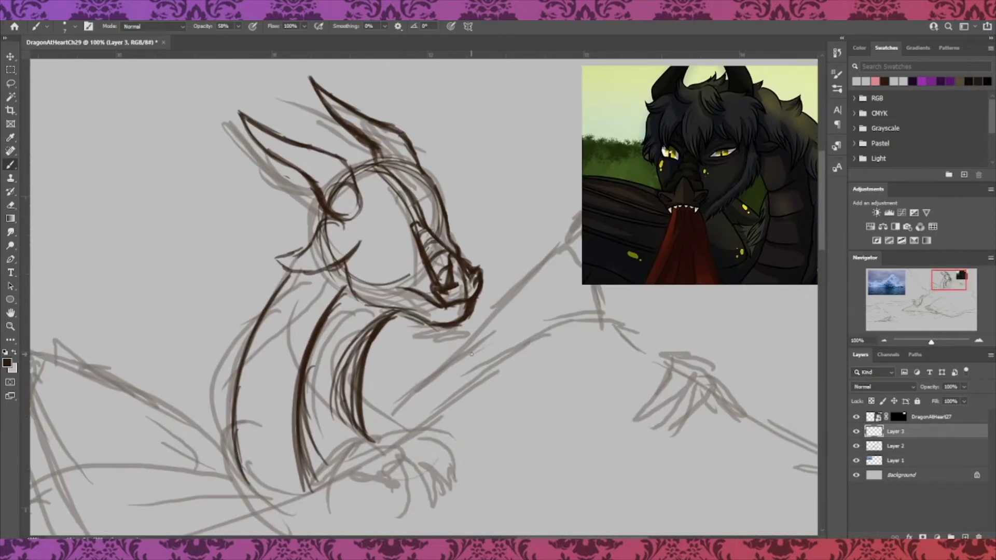
Draw two long, wavy whiskers trailing down from either side of the dragon's snout
drag(434, 297, 399, 353)
drag(411, 314, 402, 463)
drag(404, 348, 400, 464)
drag(482, 287, 570, 446)
drag(493, 321, 528, 408)
drag(541, 410, 567, 455)
drag(491, 292, 504, 364)
drag(494, 321, 505, 381)
drag(428, 302, 408, 460)
drag(416, 456, 422, 497)
Sketch the dragon's eye with its lids, iris and angled brow
drag(441, 208, 389, 225)
mouse_move(434, 205)
mouse_down()
mouse_move(366, 228)
mouse_move(385, 227)
mouse_move(415, 252)
mouse_up()
mouse_move(396, 236)
mouse_down()
mouse_move(374, 247)
mouse_move(406, 241)
mouse_up()
drag(381, 254, 414, 253)
mouse_move(380, 253)
mouse_down()
mouse_move(414, 253)
mouse_move(444, 223)
mouse_up()
drag(445, 225, 435, 239)
drag(441, 208, 428, 227)
mouse_move(441, 244)
mouse_down()
mouse_move(448, 239)
mouse_move(408, 253)
mouse_move(406, 229)
mouse_move(394, 226)
mouse_up()
mouse_move(399, 232)
mouse_down()
mouse_move(409, 212)
mouse_move(406, 224)
mouse_up()
drag(366, 235, 372, 213)
mouse_move(373, 215)
mouse_down()
mouse_move(408, 208)
mouse_move(441, 218)
mouse_up()
Add shaggy bangs and hair tufts over the forehead, between the horns and around the ear
drag(420, 174, 395, 202)
drag(418, 184, 384, 219)
drag(418, 164, 390, 207)
drag(372, 161, 409, 146)
mouse_move(389, 149)
mouse_down()
mouse_move(460, 182)
mouse_move(449, 221)
mouse_up()
mouse_move(433, 173)
mouse_down()
mouse_move(461, 214)
mouse_move(458, 177)
mouse_up()
drag(415, 165, 346, 157)
mouse_move(393, 192)
mouse_down()
mouse_move(388, 239)
mouse_move(357, 240)
mouse_up()
mouse_move(364, 177)
mouse_down()
mouse_move(352, 243)
mouse_move(320, 248)
mouse_up()
drag(343, 194, 326, 236)
mouse_move(352, 224)
mouse_down()
mouse_move(332, 248)
mouse_move(348, 274)
mouse_move(358, 269)
mouse_up()
drag(459, 194, 463, 209)
drag(311, 207, 300, 231)
drag(319, 201, 277, 259)
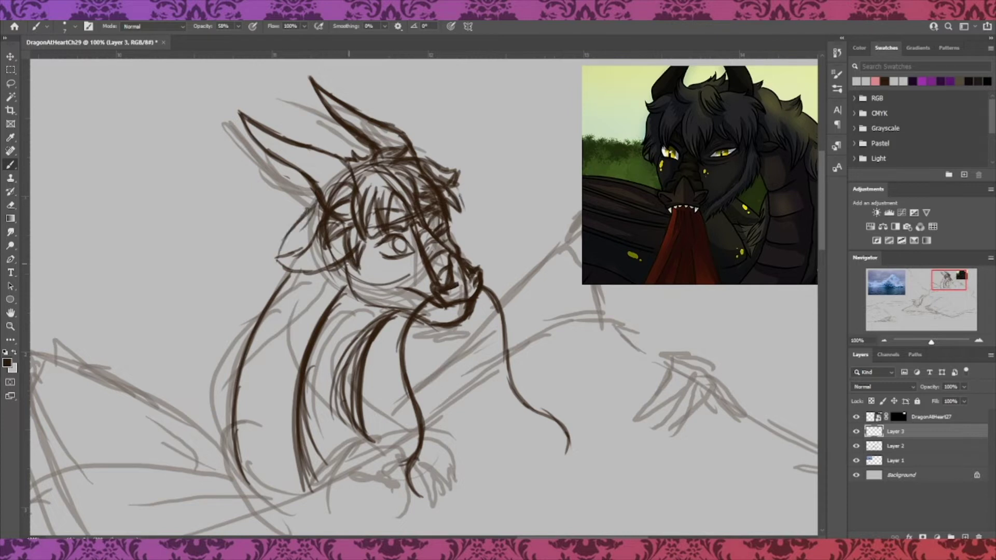
Add short fur tufts along the dragon's cheek and jawline below the ear
drag(344, 262, 365, 305)
drag(410, 294, 361, 315)
drag(345, 275, 364, 310)
drag(385, 300, 363, 320)
drag(355, 270, 321, 296)
Sketch the furry mane from behind the horns down the back of the neck
drag(310, 180, 264, 212)
mouse_move(300, 201)
mouse_down()
mouse_move(263, 219)
mouse_move(262, 248)
mouse_up()
drag(279, 227, 253, 289)
drag(279, 253, 245, 324)
drag(282, 285, 249, 355)
mouse_move(254, 312)
mouse_down()
mouse_move(226, 378)
mouse_move(245, 384)
mouse_move(224, 386)
mouse_up()
drag(242, 358, 222, 474)
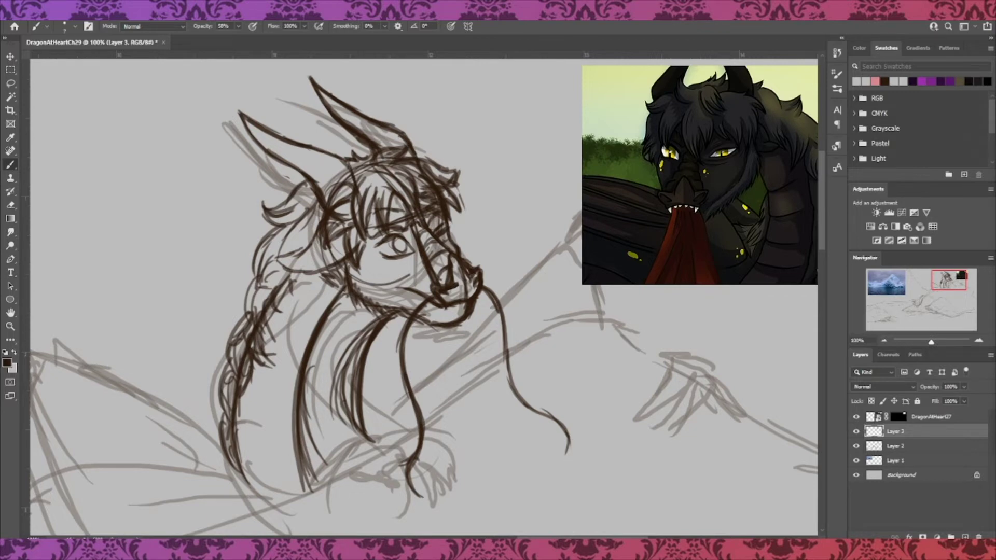
Sketch the dragon's tail with dark, furry strokes over the faded rough lines
drag(950, 297, 921, 298)
mouse_move(547, 246)
mouse_down()
mouse_move(395, 344)
mouse_move(373, 476)
mouse_up()
mouse_move(347, 473)
mouse_down()
mouse_move(267, 452)
mouse_move(439, 417)
mouse_up()
drag(382, 480, 446, 340)
drag(428, 401, 554, 261)
mouse_move(503, 237)
mouse_down()
mouse_move(439, 262)
mouse_move(431, 309)
mouse_up()
mouse_move(476, 250)
mouse_down()
mouse_move(473, 278)
mouse_move(379, 285)
mouse_up()
drag(396, 293, 401, 340)
drag(420, 283, 392, 374)
drag(275, 431, 197, 490)
drag(259, 405, 184, 498)
drag(257, 402, 288, 477)
drag(256, 431, 305, 488)
Add dense fur strokes along the curve of the lower back beneath the folded wing
key(ctrl+minus)
key(ctrl+minus)
key(ctrl+plus)
key(ctrl+plus)
drag(926, 299, 945, 288)
drag(136, 481, 178, 413)
mouse_move(135, 477)
mouse_down()
mouse_move(232, 358)
mouse_move(144, 463)
mouse_up()
drag(229, 353, 146, 458)
drag(206, 383, 152, 469)
drag(234, 332, 207, 361)
drag(202, 404, 248, 351)
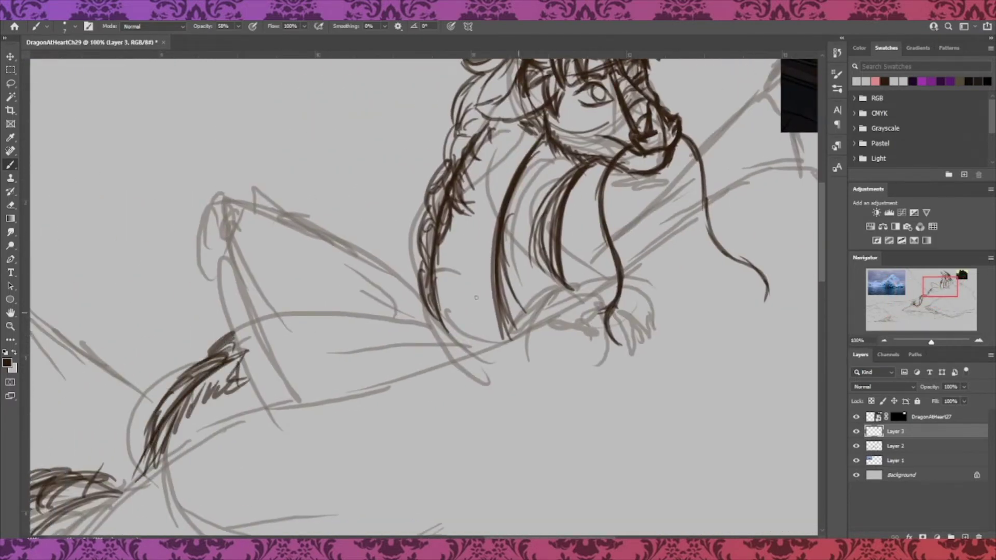
Draw the wing's upper edge from its raised tip down to the dragon's shoulder
drag(221, 179, 467, 352)
drag(214, 200, 469, 355)
mouse_move(215, 179)
mouse_down()
mouse_move(266, 412)
mouse_move(460, 350)
mouse_up()
Sketch the curved shoulder and foreleg below the neck, leading to the resting front paw
drag(448, 311, 470, 282)
drag(470, 286, 545, 321)
mouse_move(453, 283)
mouse_down()
mouse_move(477, 341)
mouse_move(513, 334)
mouse_move(522, 305)
mouse_move(512, 364)
mouse_up()
key(e)
key(b)
mouse_move(555, 318)
mouse_down()
mouse_move(529, 350)
mouse_move(566, 356)
mouse_move(565, 315)
mouse_move(605, 309)
mouse_up()
Draw the body line beneath the wing and the wing ribs fanning down from its raised tip
drag(500, 341, 287, 423)
drag(219, 208, 290, 421)
drag(231, 200, 275, 358)
mouse_move(233, 205)
mouse_down()
mouse_move(317, 381)
mouse_move(345, 390)
mouse_up()
drag(249, 217, 413, 366)
drag(261, 227, 419, 383)
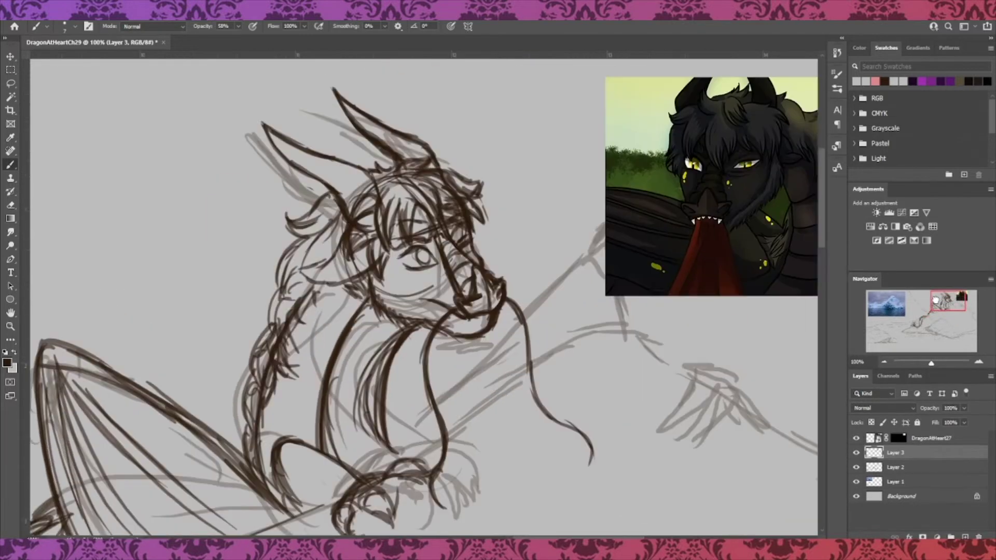
Hide the DragonAtHeart27 reference and draw the clawed paw gripping the ice beneath the far wing's tip
click(856, 438)
drag(605, 342, 654, 358)
drag(638, 345, 659, 389)
drag(597, 345, 636, 324)
drag(592, 354, 636, 327)
drag(584, 371, 605, 340)
mouse_move(586, 363)
mouse_down()
mouse_move(641, 332)
mouse_move(613, 395)
mouse_up()
drag(634, 357, 609, 396)
drag(617, 335, 649, 363)
drag(651, 353, 669, 384)
mouse_move(648, 373)
mouse_down()
mouse_move(666, 415)
mouse_move(654, 410)
mouse_up()
Draw the far wing's arm rising behind the chest to its raised tip, with ribs fanning down from it
drag(379, 442, 455, 409)
mouse_move(381, 440)
mouse_down()
mouse_move(483, 402)
mouse_move(468, 351)
mouse_up()
drag(426, 401, 600, 224)
drag(553, 264, 616, 219)
drag(614, 220, 673, 333)
drag(646, 263, 679, 383)
drag(392, 427, 500, 327)
drag(420, 400, 579, 244)
drag(537, 278, 659, 273)
drag(423, 410, 576, 254)
mouse_move(550, 283)
mouse_down()
mouse_move(615, 241)
mouse_move(522, 371)
mouse_up()
mouse_move(607, 247)
mouse_down()
mouse_move(539, 361)
mouse_move(597, 332)
mouse_up()
drag(615, 249, 669, 373)
Draw the lower membrane edges of both wings on either side of the resting front paw
drag(951, 303, 943, 306)
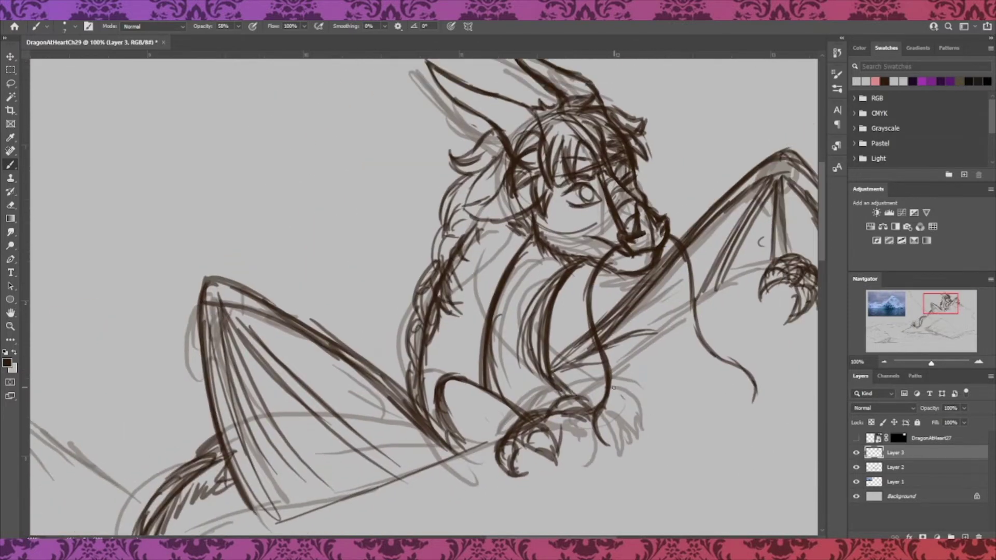
mouse_move(586, 397)
mouse_down()
mouse_move(658, 336)
mouse_move(767, 269)
mouse_up()
drag(611, 378, 764, 272)
drag(497, 441, 379, 491)
Hide the iceberg photo on Layer 1 and add a new layer directly beneath the Layer 2 sketch
key(ctrl+minus)
key(ctrl+minus)
key(ctrl+minus)
key(ctrl+minus)
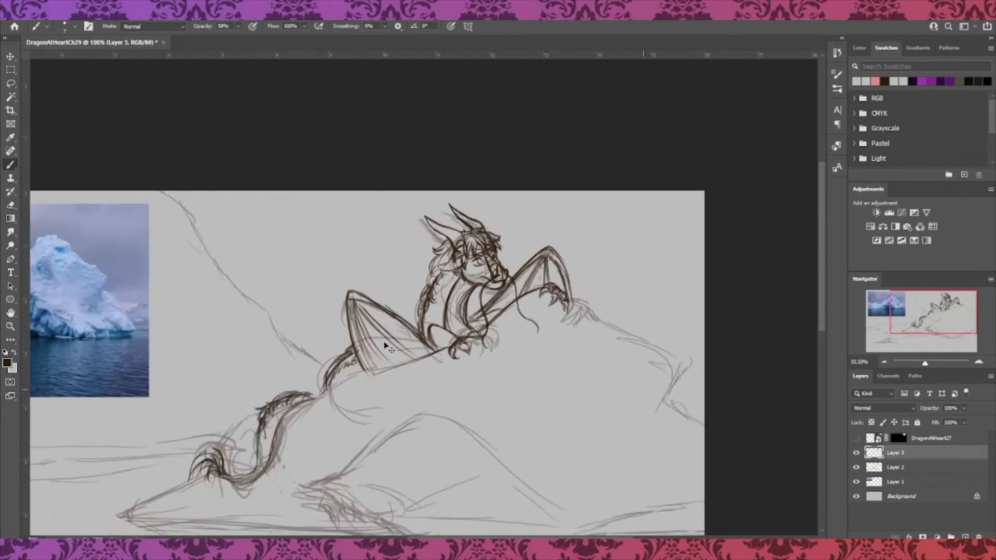
click(856, 482)
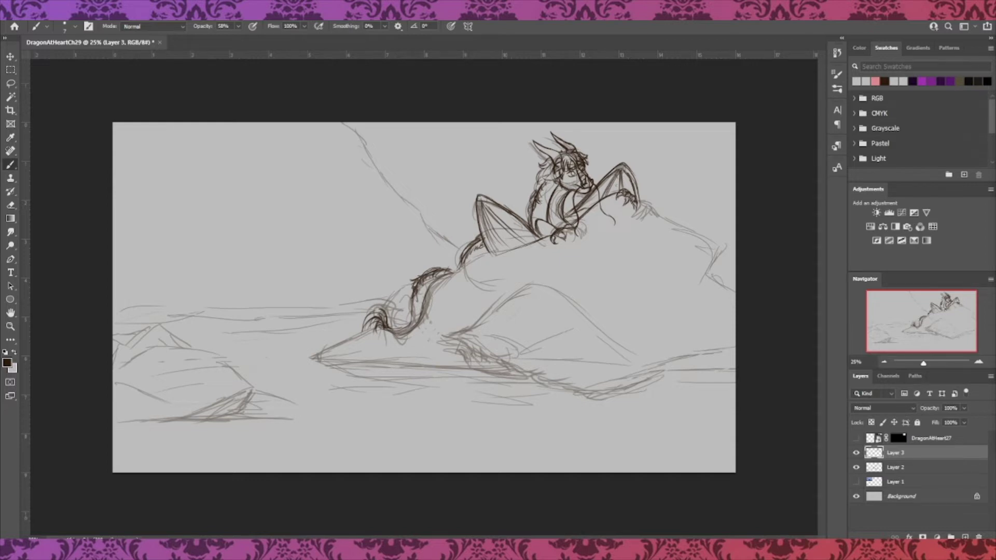
click(919, 470)
click(965, 537)
drag(926, 469, 925, 490)
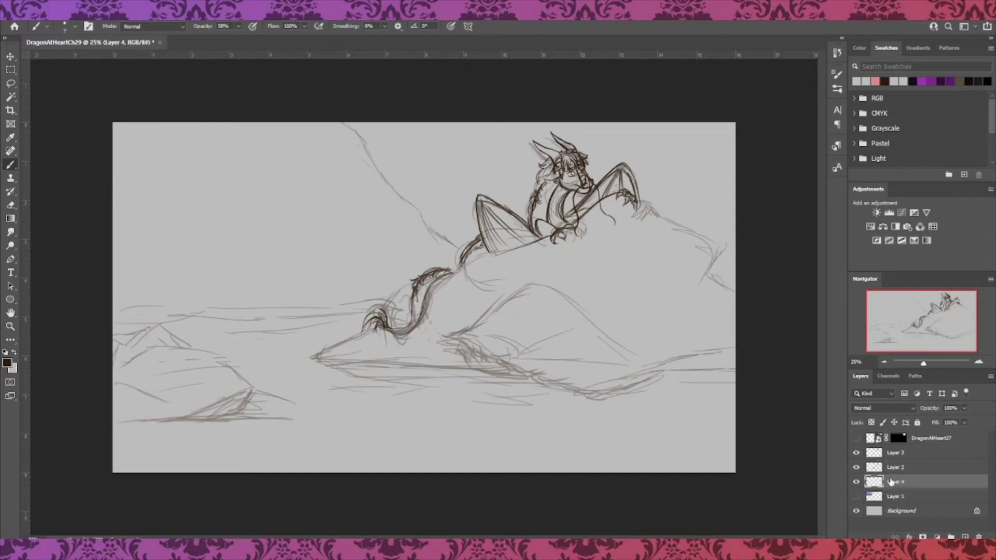
Paint a broad soft base of slate blue #5d6e7c across the sky behind the dragon
click(8, 363)
click(805, 289)
click(695, 300)
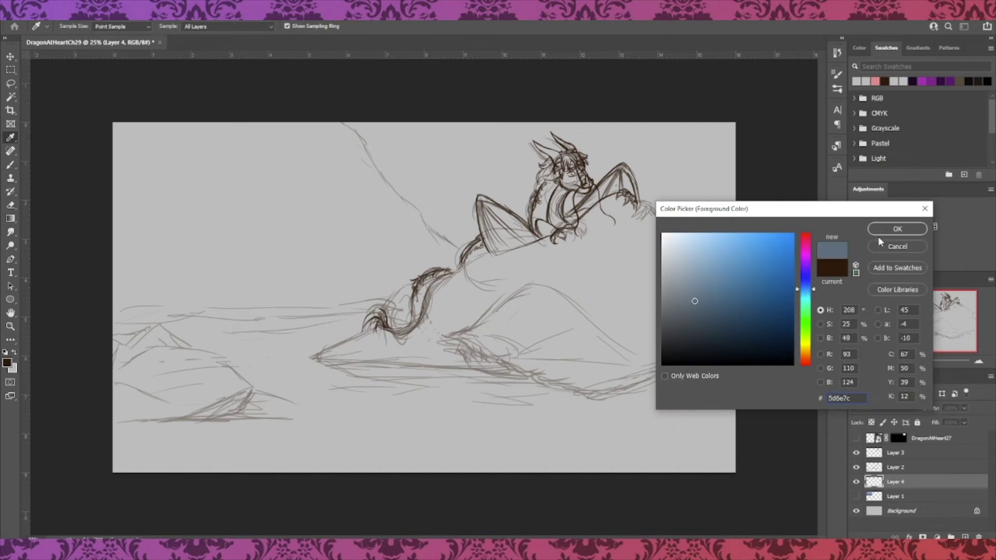
click(897, 229)
right_click(544, 296)
drag(366, 260, 424, 260)
click(404, 415)
mouse_move(361, 121)
mouse_down()
mouse_move(466, 254)
mouse_move(352, 161)
mouse_move(631, 230)
mouse_move(719, 291)
mouse_move(499, 130)
mouse_up()
click(856, 497)
click(856, 497)
drag(332, 132, 688, 270)
Paint lighter grey-blue cloud shapes over the slate sky with a textured cloud brush at reduced opacity
click(7, 362)
click(686, 281)
click(898, 229)
right_click(308, 330)
drag(637, 350, 639, 417)
click(407, 407)
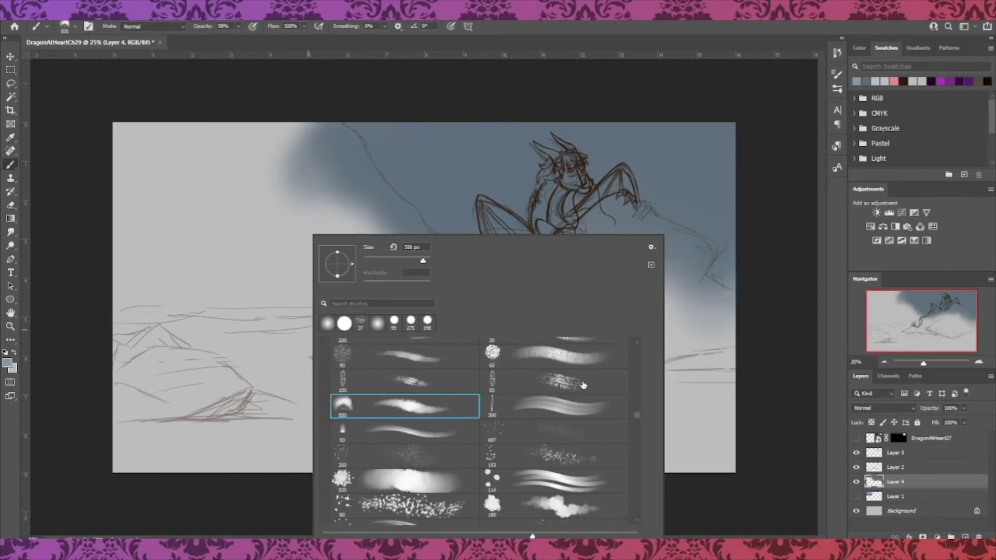
click(239, 27)
drag(239, 37, 225, 38)
mouse_move(403, 99)
mouse_down()
mouse_move(545, 186)
mouse_move(756, 151)
mouse_move(716, 223)
mouse_move(742, 168)
mouse_up()
Add darker slate shadows and lighter swirls to the clouds along the upper sky
click(7, 362)
click(701, 327)
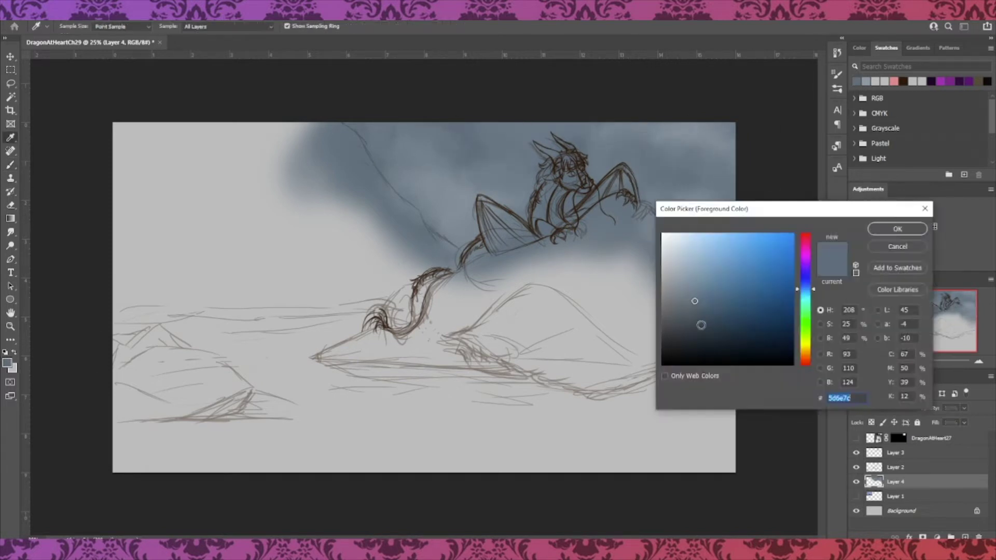
click(896, 229)
mouse_move(775, 187)
mouse_down()
mouse_move(516, 156)
mouse_move(414, 173)
mouse_move(519, 243)
mouse_move(726, 207)
mouse_up()
click(879, 83)
right_click(564, 198)
drag(431, 242, 437, 243)
mouse_move(431, 129)
mouse_down()
mouse_move(539, 111)
mouse_move(685, 166)
mouse_up()
Build up mid-tone and light cloud strokes on both sides of the dragon, reusing the recent slate tones
click(875, 81)
right_click(561, 216)
drag(437, 242, 427, 242)
drag(417, 186, 460, 196)
mouse_move(611, 156)
mouse_down()
mouse_move(678, 156)
mouse_move(732, 225)
mouse_up()
click(868, 81)
mouse_move(646, 168)
mouse_down()
mouse_move(675, 196)
mouse_move(713, 182)
mouse_up()
right_click(661, 238)
drag(450, 260, 456, 260)
drag(670, 162, 719, 183)
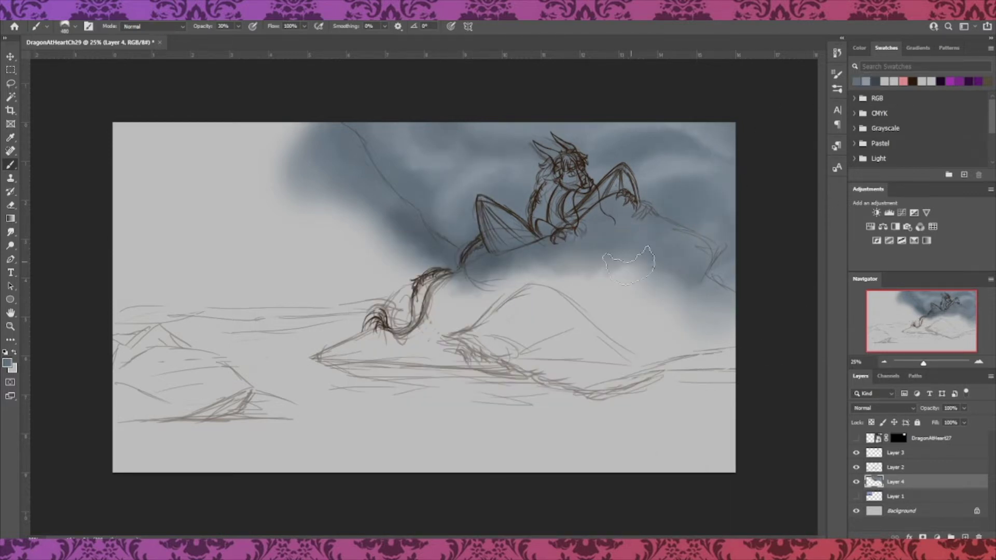
Paint pale cloud highlights along the upper sky with a smaller brush
right_click(628, 249)
drag(460, 260, 441, 260)
click(7, 363)
click(683, 267)
click(671, 250)
click(897, 229)
mouse_move(676, 179)
mouse_down()
mouse_move(633, 192)
mouse_move(462, 176)
mouse_move(519, 179)
mouse_move(487, 123)
mouse_move(525, 128)
mouse_up()
drag(397, 130, 420, 162)
Blend recent slate tones into the clouds above the wings to shape their billows
click(884, 81)
mouse_move(649, 130)
mouse_down()
mouse_move(620, 141)
mouse_move(659, 135)
mouse_up()
click(875, 82)
drag(646, 183, 676, 177)
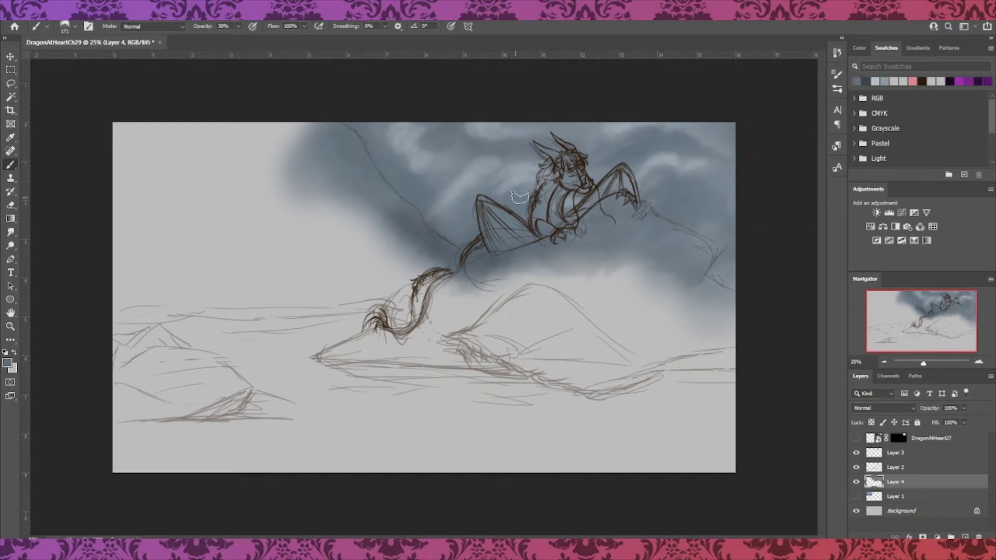
drag(505, 178, 459, 200)
drag(433, 154, 407, 130)
Shape the clouds around both wings with a smaller brush and alternating recent cloud tones
click(885, 81)
right_click(513, 243)
drag(395, 261, 404, 261)
click(603, 99)
drag(514, 204, 477, 228)
mouse_move(648, 200)
mouse_down()
mouse_move(713, 208)
mouse_move(721, 217)
mouse_move(692, 213)
mouse_move(705, 234)
mouse_up()
click(866, 81)
drag(666, 217, 662, 231)
Paint light blue highlights along the cloud edges beside the far wing and above the near wing
click(7, 363)
click(723, 249)
click(897, 229)
drag(728, 191, 683, 199)
drag(674, 160, 642, 179)
drag(543, 132, 472, 130)
drag(488, 165, 435, 205)
Add fine light blue wisps to the clouds beside the dragon's head with a smaller brush
right_click(329, 353)
click(421, 465)
click(612, 176)
right_click(643, 253)
click(363, 471)
key(Return)
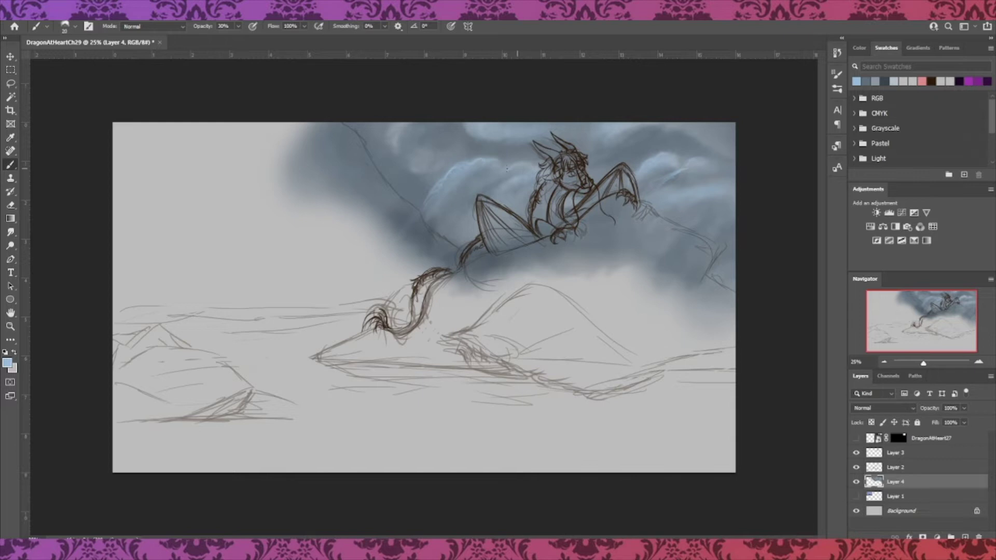
Refine the cloud billows between the near wing and the head, using sampled slate tones and adjusted brush sizes
right_click(382, 190)
click(446, 214)
key(Return)
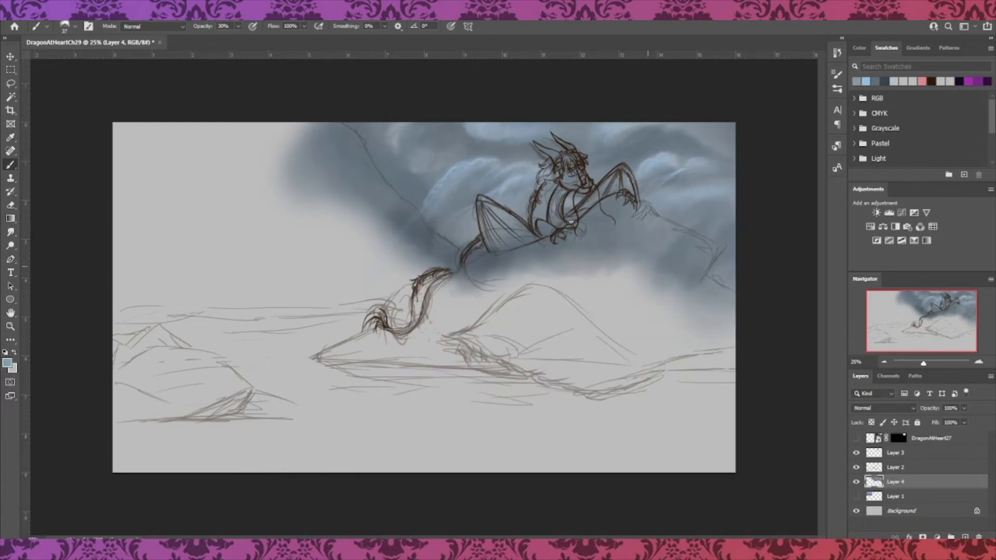
alt+click(577, 209)
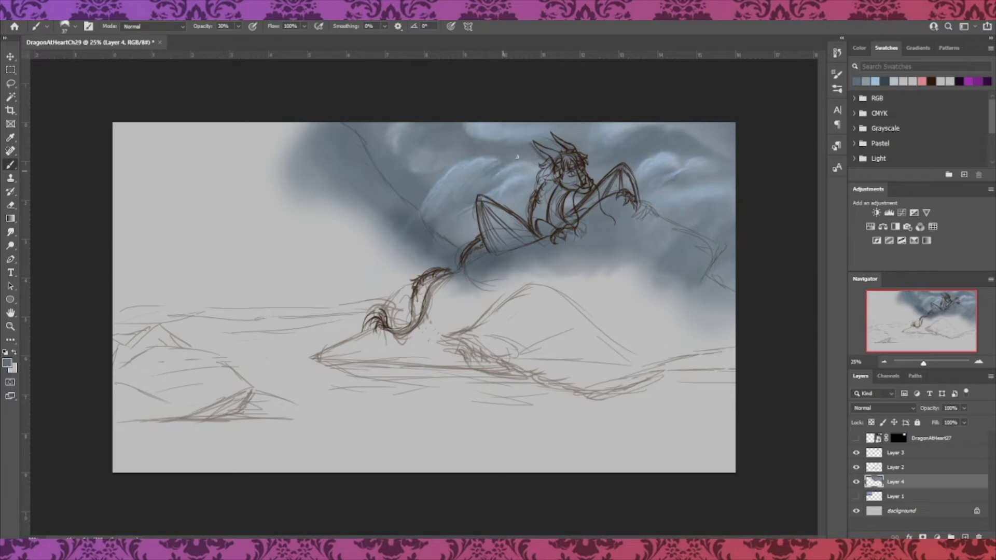
click(866, 81)
right_click(311, 247)
click(388, 260)
click(473, 179)
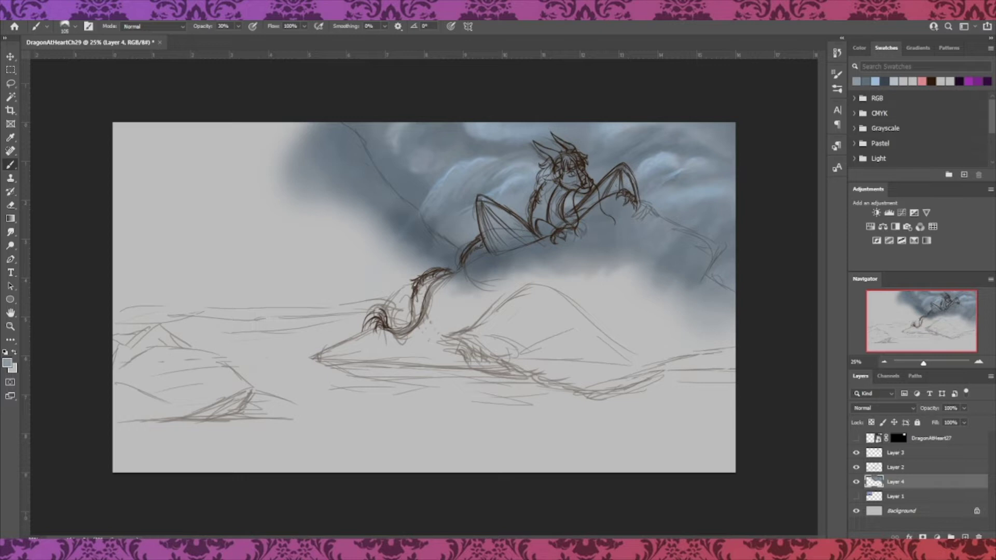
Glance at the iceberg photo, rename the cloud layer sky, and add a new layer above it
click(856, 497)
click(856, 497)
key(Return)
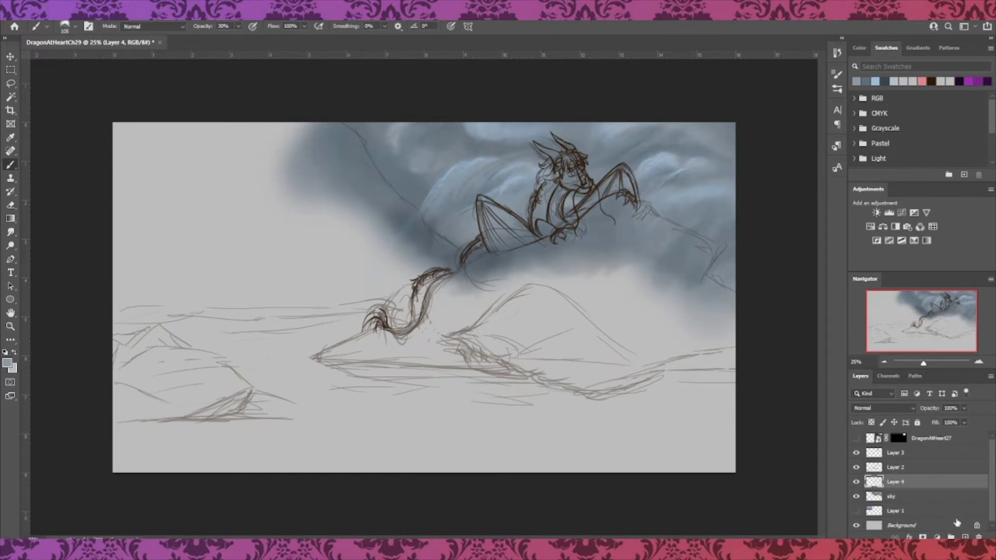
Set the foreground to near-black navy, checking the iceberg photo, and choose a flat-edged brush at 100% opacity
click(7, 363)
click(898, 247)
click(856, 511)
click(857, 511)
click(7, 363)
drag(754, 332, 746, 353)
click(887, 229)
right_click(250, 237)
click(487, 347)
click(238, 27)
Paint a dark navy band along the sea's horizon behind the dragon's tail
drag(409, 311, 212, 332)
mouse_move(371, 325)
mouse_down()
mouse_move(113, 318)
mouse_move(349, 312)
mouse_up()
drag(250, 314, 467, 310)
drag(301, 326, 485, 313)
right_click(250, 311)
drag(311, 258, 340, 258)
mouse_move(114, 324)
mouse_down()
mouse_move(284, 322)
mouse_move(293, 309)
mouse_up()
drag(269, 318, 523, 325)
drag(358, 326, 534, 328)
Fill the sea below the horizon with dark navy using a larger brush, extending it across the canvas
right_click(285, 323)
drag(375, 262, 391, 263)
drag(115, 331, 560, 341)
drag(116, 356, 475, 354)
mouse_move(115, 368)
mouse_down()
mouse_move(433, 362)
mouse_move(111, 418)
mouse_move(329, 445)
mouse_move(463, 382)
mouse_move(667, 423)
mouse_move(244, 383)
mouse_move(527, 298)
mouse_move(130, 312)
mouse_move(162, 299)
mouse_move(283, 297)
mouse_up()
key(e)
key(b)
mouse_move(242, 323)
mouse_down()
mouse_move(527, 360)
mouse_move(772, 289)
mouse_up()
Set the foreground to dark navy 152330 and paint over the sea with a textured brush for subtle tonal variation
click(6, 365)
click(736, 341)
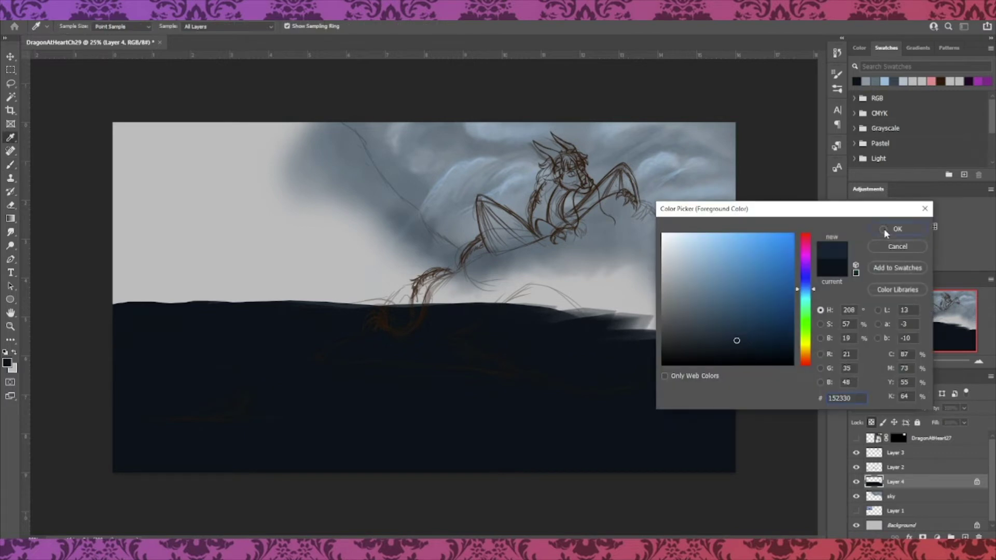
click(885, 230)
right_click(526, 386)
scroll(619, 431, down, 5)
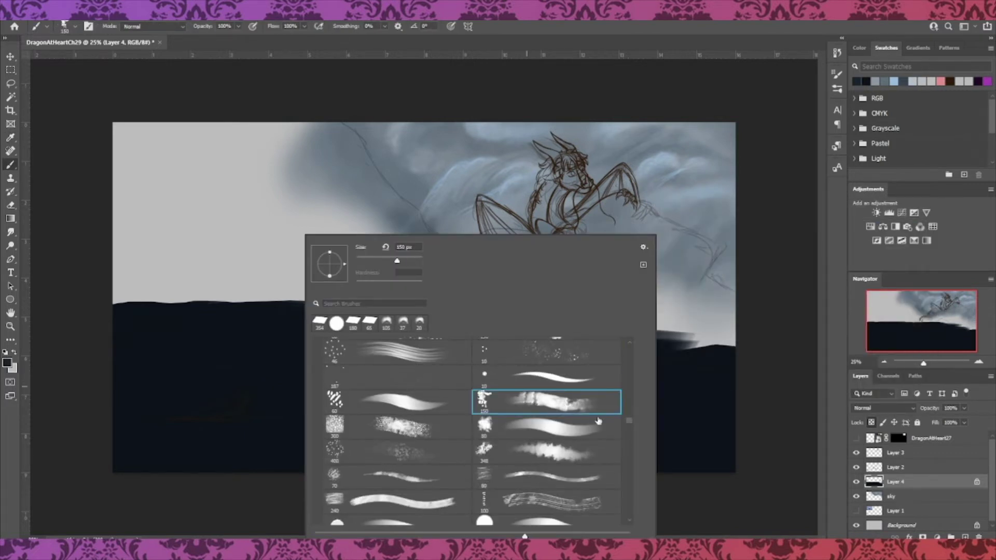
double_click(570, 409)
drag(444, 365, 246, 424)
right_click(245, 425)
drag(338, 262, 352, 263)
mouse_move(299, 460)
mouse_down()
mouse_move(87, 440)
mouse_move(657, 476)
mouse_move(347, 378)
mouse_move(659, 431)
mouse_move(283, 405)
mouse_up()
Choose a brighter navy and brush horizontal wave streaks across the sea at 34% opacity with the textured brush
click(6, 363)
click(733, 329)
click(897, 229)
right_click(332, 394)
click(569, 402)
drag(427, 263, 424, 263)
key(Return)
mouse_move(616, 414)
mouse_down()
mouse_move(509, 435)
mouse_move(676, 394)
mouse_move(223, 418)
mouse_move(456, 396)
mouse_move(175, 318)
mouse_up()
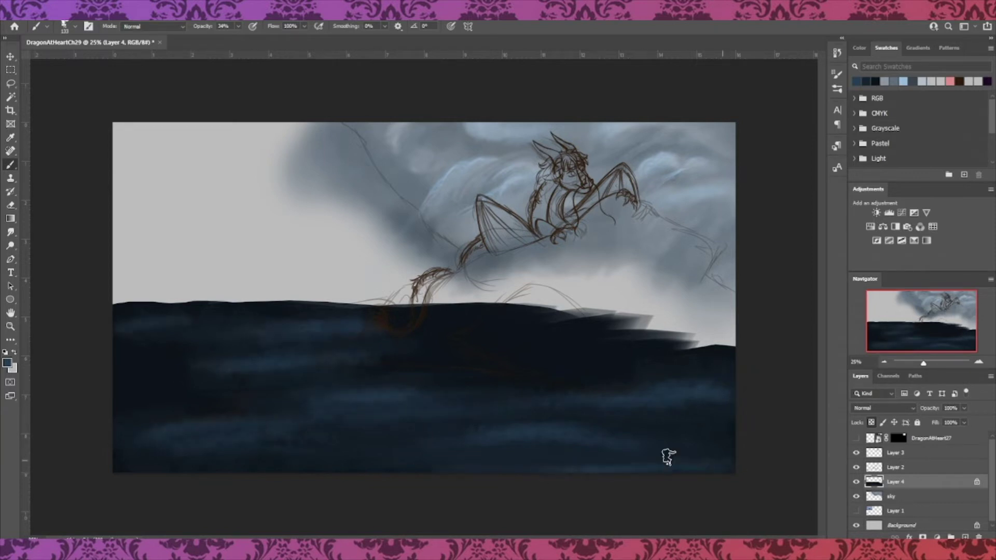
Lower the brush opacity to 23% and paint dark navy between the blue wave streaks to break them up
drag(240, 27, 231, 39)
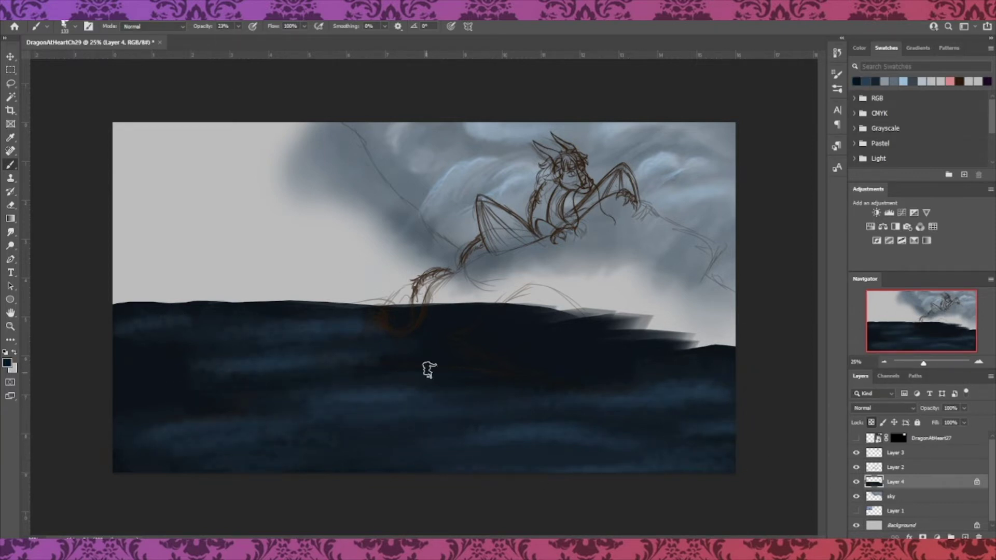
mouse_move(436, 420)
mouse_down()
mouse_move(565, 413)
mouse_move(679, 449)
mouse_up()
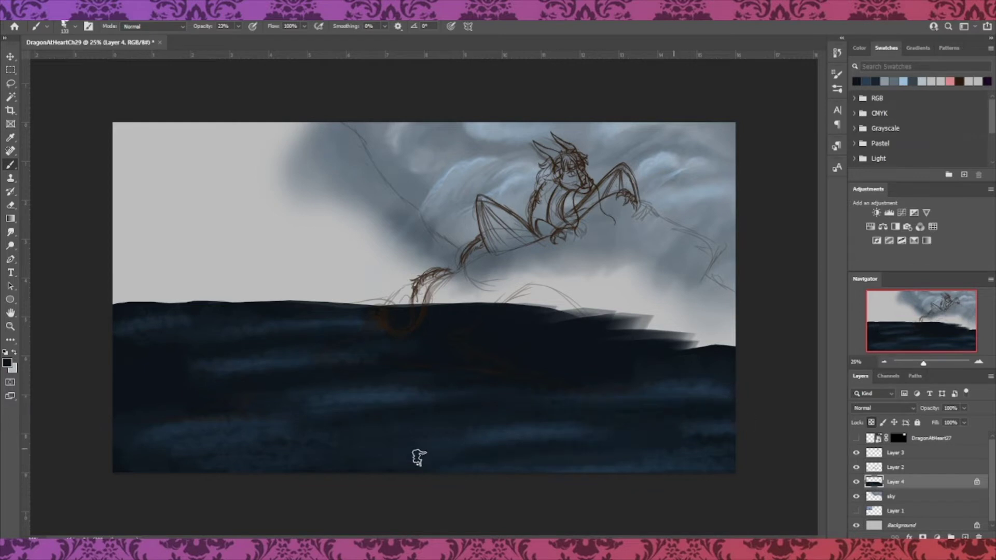
drag(144, 452, 173, 467)
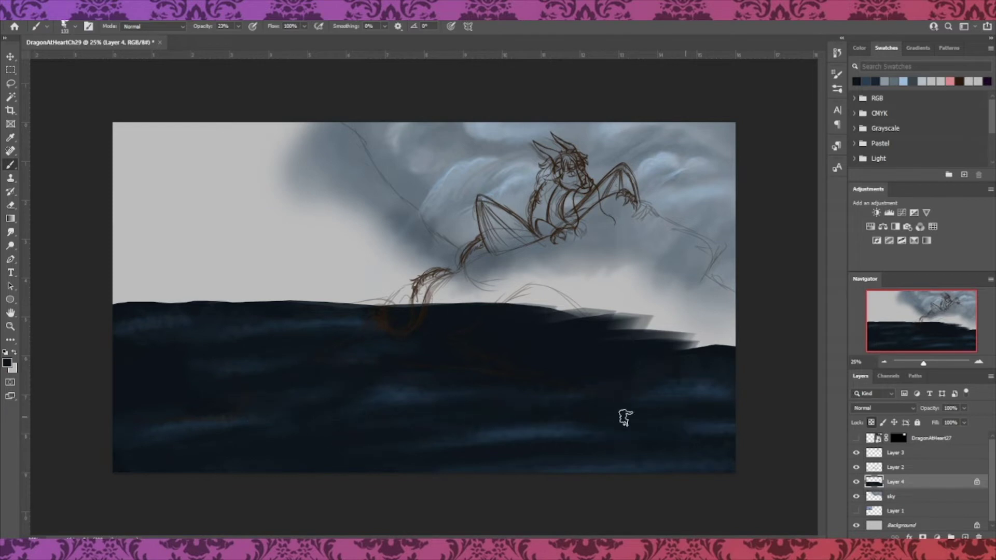
Choose a pale blue-grey and paint thin highlights on the wave crests with a smaller brush
click(9, 365)
click(720, 271)
click(898, 228)
right_click(261, 404)
drag(355, 261, 344, 261)
drag(711, 384, 690, 384)
drag(378, 393, 449, 390)
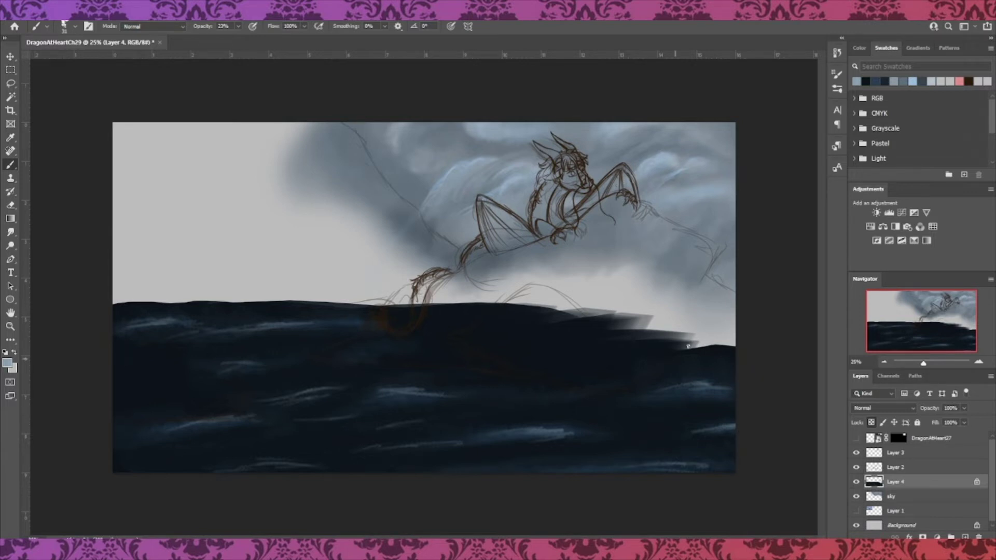
Pick a speckled brush, resize it, and scatter spray flecks over the waves
right_click(391, 303)
click(530, 352)
mouse_move(319, 261)
mouse_down()
mouse_move(374, 261)
mouse_move(338, 261)
mouse_up()
click(553, 96)
right_click(246, 415)
click(550, 104)
Tone down the wave highlights and spray with dark navy from the swatches, using a soft round brush
click(866, 81)
right_click(266, 343)
drag(592, 418, 592, 345)
click(360, 415)
click(393, 206)
click(884, 78)
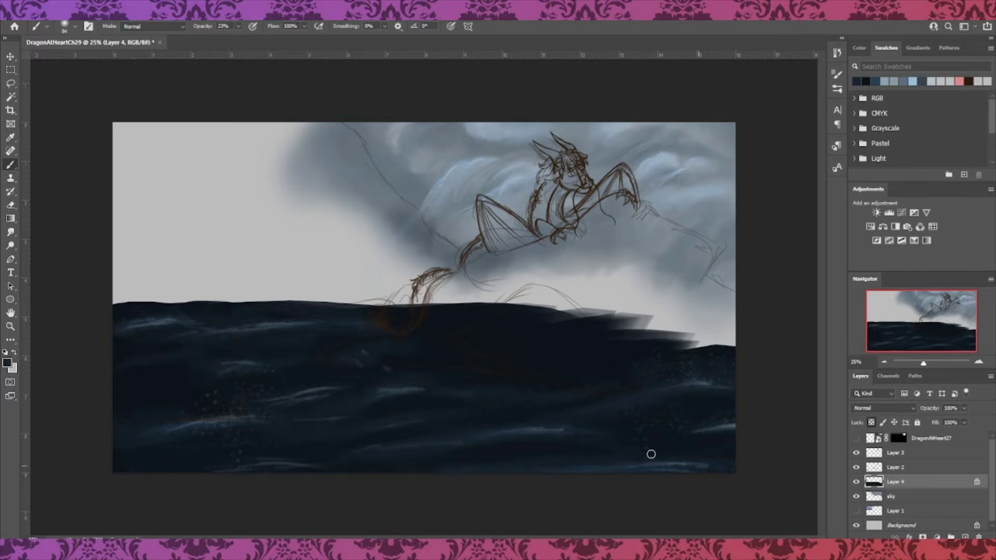
Hide the sea layer and add a new layer above it for the icebergs
click(856, 481)
click(856, 481)
click(965, 537)
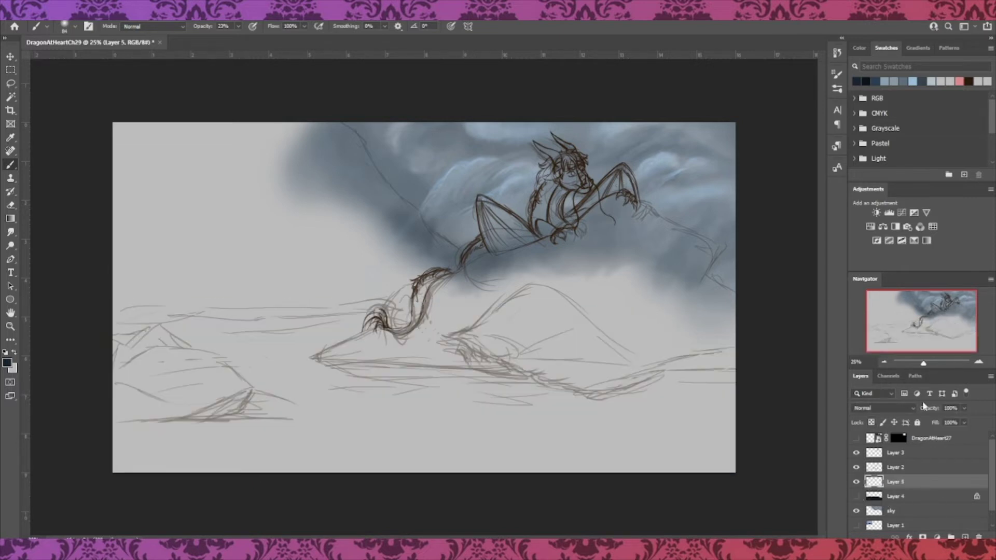
click(856, 496)
Set the foreground to a bright blue and choose a hard round brush at 100% opacity
key(i)
click(6, 362)
click(747, 260)
drag(806, 289, 806, 292)
click(897, 229)
key(b)
click(239, 26)
right_click(257, 241)
click(495, 390)
click(547, 89)
Fill the small foreground iceberg's sketched shape with flat bright blue
key(ctrl+plus)
key(ctrl+plus)
key(ctrl+plus)
click(883, 335)
mouse_move(166, 233)
mouse_down()
mouse_move(389, 234)
mouse_move(254, 260)
mouse_move(376, 214)
mouse_move(431, 262)
mouse_move(522, 295)
mouse_move(627, 384)
mouse_move(243, 480)
mouse_move(573, 436)
mouse_up()
mouse_move(260, 269)
mouse_down()
mouse_move(269, 308)
mouse_move(343, 260)
mouse_up()
mouse_move(395, 257)
mouse_down()
mouse_move(467, 332)
mouse_move(539, 358)
mouse_move(597, 404)
mouse_move(581, 415)
mouse_move(451, 394)
mouse_move(363, 363)
mouse_move(296, 389)
mouse_move(265, 415)
mouse_move(260, 486)
mouse_move(318, 482)
mouse_up()
Erase the excess blue along the small iceberg's waterline and return to the brush
key(e)
right_click(250, 508)
click(556, 392)
mouse_move(252, 492)
mouse_down()
mouse_move(609, 482)
mouse_move(558, 477)
mouse_up()
click(11, 164)
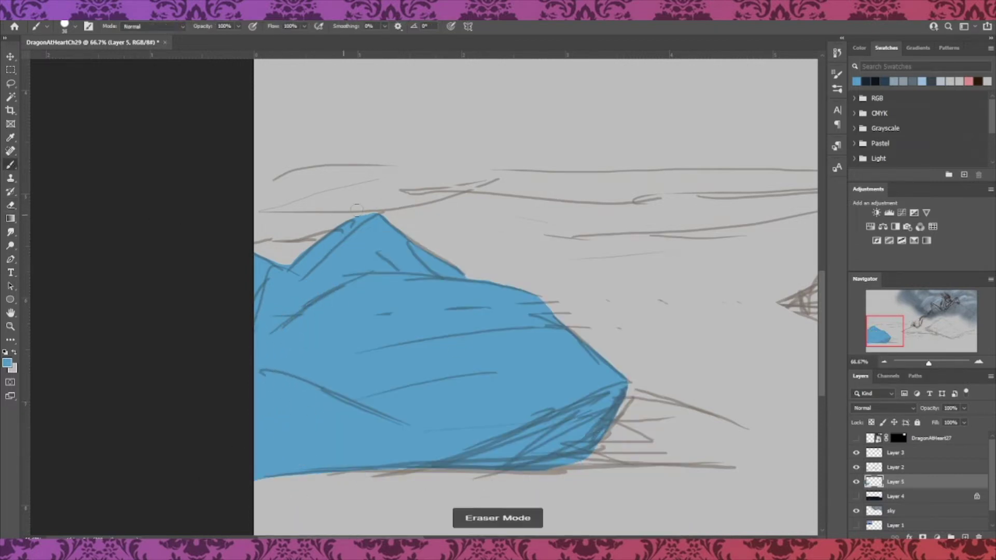
Block in the narrow end of the large iceberg around the dragon's tail with bright blue
drag(888, 332, 938, 323)
mouse_move(435, 221)
mouse_down()
mouse_move(275, 267)
mouse_move(542, 158)
mouse_move(581, 166)
mouse_move(358, 288)
mouse_up()
mouse_move(426, 249)
mouse_down()
mouse_move(291, 275)
mouse_move(260, 311)
mouse_up()
mouse_move(213, 368)
mouse_down()
mouse_move(41, 457)
mouse_move(233, 371)
mouse_up()
drag(96, 409, 202, 368)
drag(261, 352, 145, 395)
mouse_move(76, 452)
mouse_down()
mouse_move(158, 435)
mouse_move(176, 420)
mouse_move(312, 457)
mouse_move(197, 384)
mouse_move(275, 317)
mouse_move(435, 352)
mouse_move(352, 426)
mouse_up()
Paint the large iceberg's peak, far slope and waterline in bright blue, erasing overspill along the far edge
key(ctrl+minus)
key(ctrl+minus)
mouse_move(650, 156)
mouse_down()
mouse_move(555, 216)
mouse_move(584, 209)
mouse_move(609, 254)
mouse_move(575, 306)
mouse_move(566, 238)
mouse_move(534, 311)
mouse_move(514, 280)
mouse_move(456, 253)
mouse_move(428, 293)
mouse_move(399, 290)
mouse_up()
mouse_move(695, 182)
mouse_down()
mouse_move(754, 244)
mouse_move(778, 233)
mouse_move(754, 276)
mouse_move(775, 262)
mouse_move(796, 281)
mouse_up()
key(e)
mouse_move(782, 225)
mouse_down()
mouse_move(761, 283)
mouse_move(793, 319)
mouse_up()
key(b)
mouse_move(799, 381)
mouse_down()
mouse_move(677, 385)
mouse_move(799, 357)
mouse_up()
mouse_move(353, 381)
mouse_down()
mouse_move(409, 379)
mouse_move(470, 358)
mouse_move(480, 311)
mouse_move(513, 296)
mouse_move(506, 309)
mouse_up()
mouse_move(469, 381)
mouse_down()
mouse_move(633, 418)
mouse_move(700, 388)
mouse_up()
drag(607, 418, 706, 390)
Fill the large iceberg's interior with bright blue using a larger brush and tidy its lower edge
right_click(338, 385)
drag(400, 262, 413, 262)
drag(662, 199, 685, 275)
mouse_move(649, 221)
mouse_down()
mouse_move(747, 242)
mouse_move(768, 332)
mouse_move(788, 345)
mouse_up()
mouse_move(667, 270)
mouse_down()
mouse_move(616, 370)
mouse_move(692, 371)
mouse_up()
drag(482, 337, 641, 399)
key(grave)
mouse_move(242, 378)
mouse_down()
mouse_move(229, 374)
mouse_move(371, 381)
mouse_up()
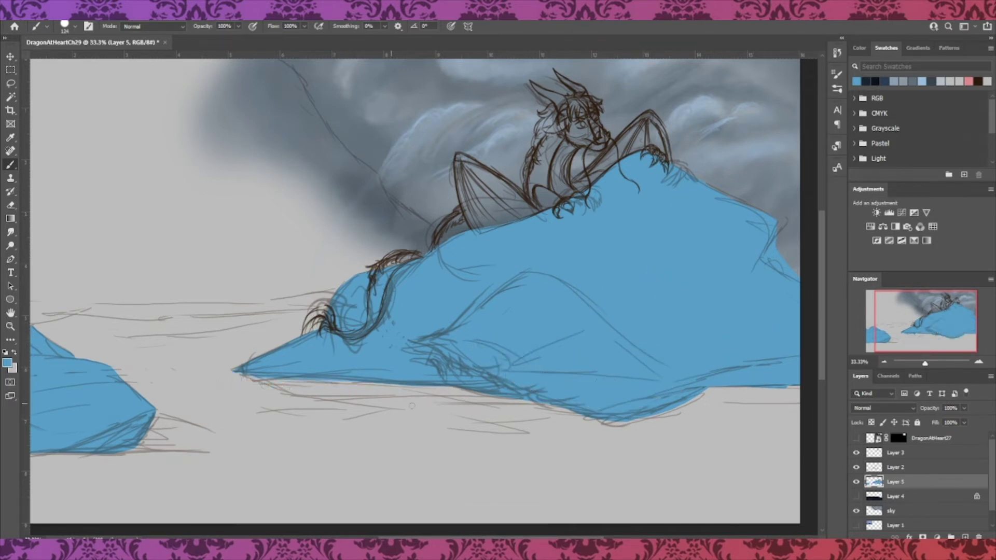
Show the sea layer again and add a new layer directly above the sky layer
key(ctrl+minus)
key(ctrl+minus)
click(857, 497)
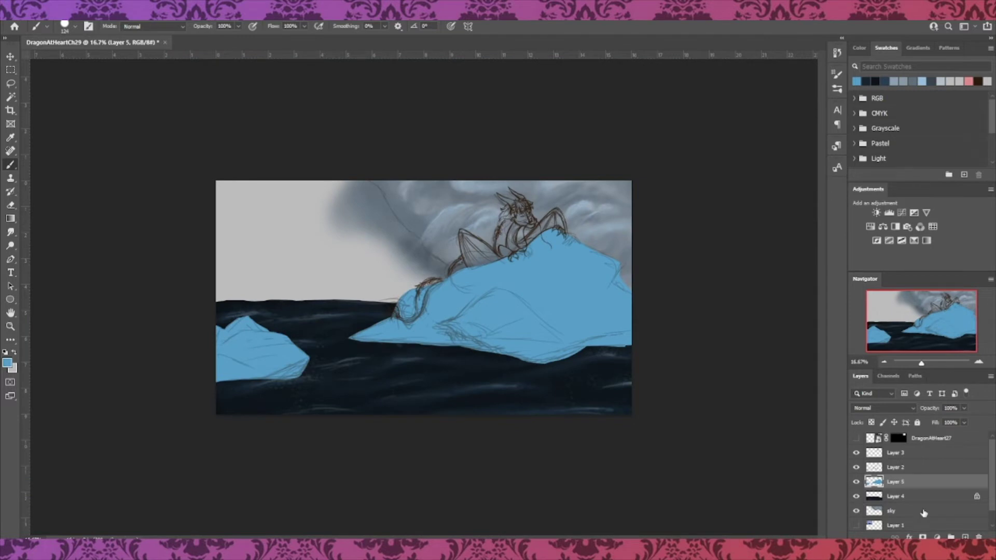
click(926, 509)
click(965, 537)
Choose a muted blue and fill the distant iceberg's shape behind the dragon's tail
click(7, 363)
click(721, 276)
click(898, 229)
mouse_move(363, 182)
mouse_down()
mouse_move(434, 263)
mouse_move(430, 285)
mouse_move(390, 301)
mouse_move(292, 264)
mouse_move(272, 224)
mouse_move(291, 180)
mouse_move(364, 187)
mouse_move(406, 261)
mouse_move(247, 200)
mouse_move(241, 316)
mouse_move(322, 300)
mouse_up()
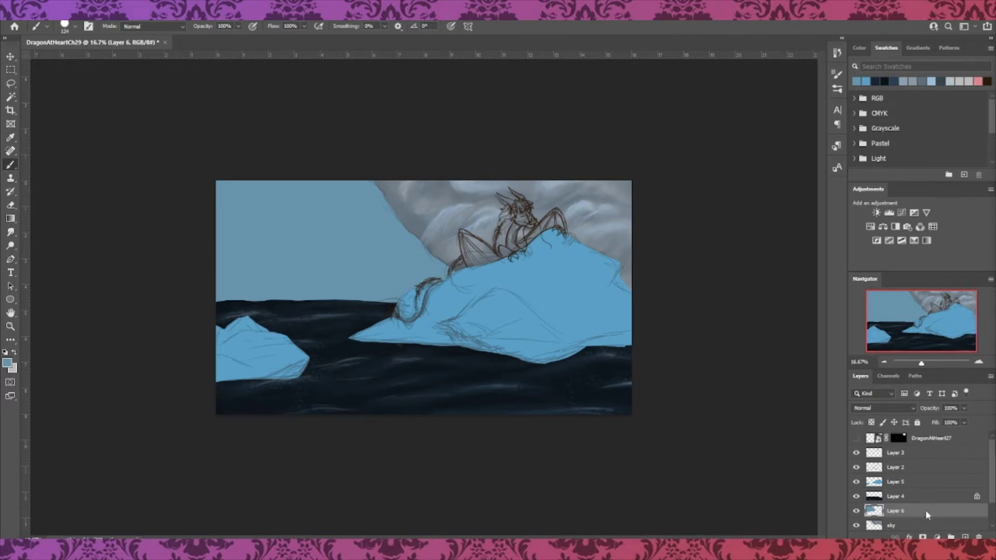
Lock the distant iceberg layer's transparent pixels, set the foreground to 3b5a6b, and choose a large soft brush
click(872, 423)
click(7, 362)
click(721, 310)
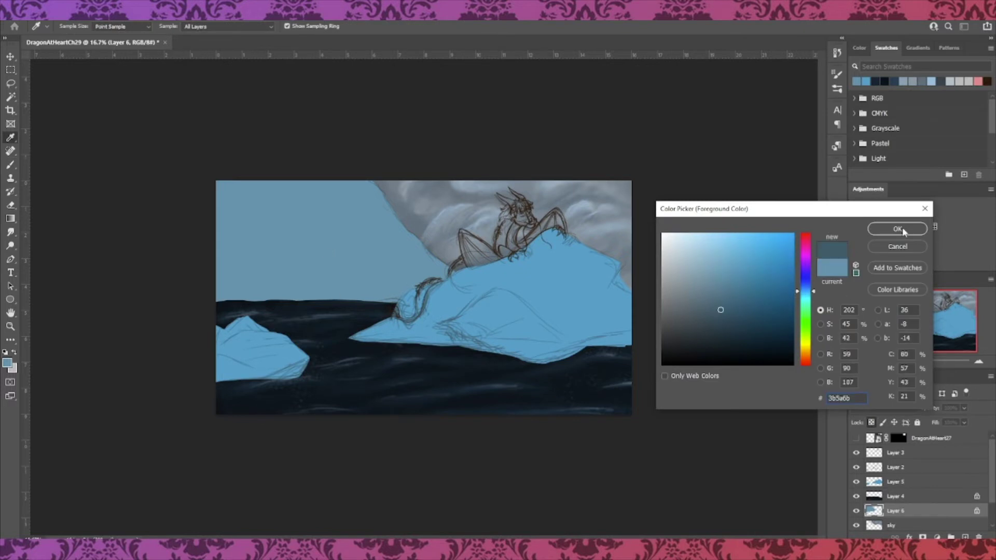
click(902, 232)
right_click(292, 236)
click(385, 416)
click(238, 27)
Paint soft dark shading around the distant iceberg's edges, its waterline and its face beside the slope
drag(214, 311, 390, 304)
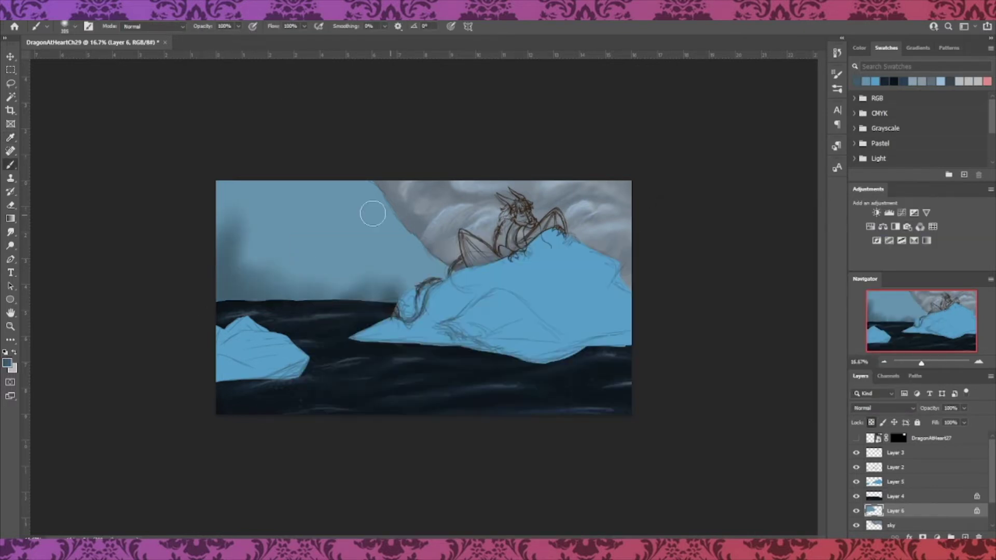
drag(322, 183, 207, 198)
drag(290, 296, 384, 315)
drag(355, 183, 388, 283)
Use smaller brushes to define and shade a jagged ridge on the distant iceberg beside the dragon's tail
right_click(410, 271)
click(285, 260)
drag(367, 180, 383, 254)
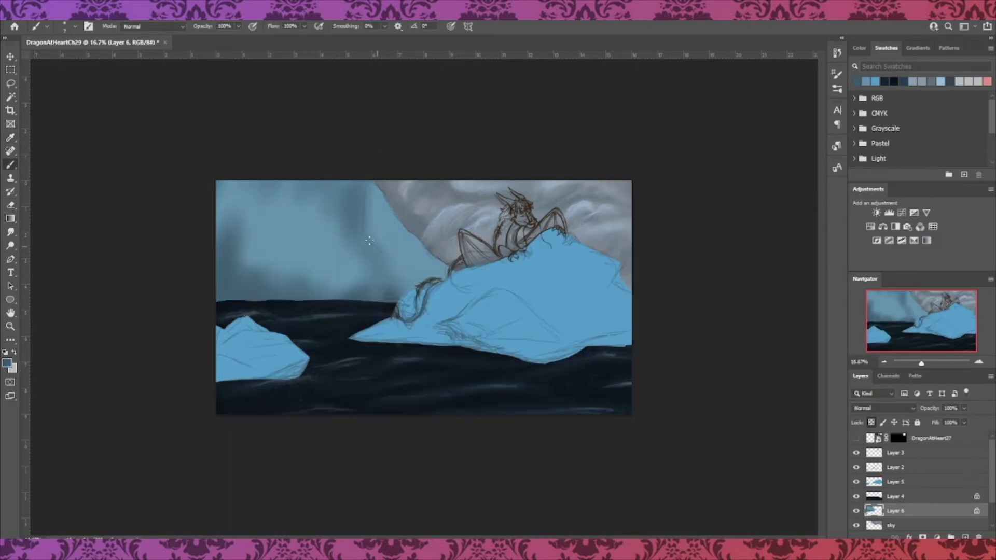
right_click(374, 263)
right_click(433, 261)
click(321, 261)
drag(364, 237, 388, 270)
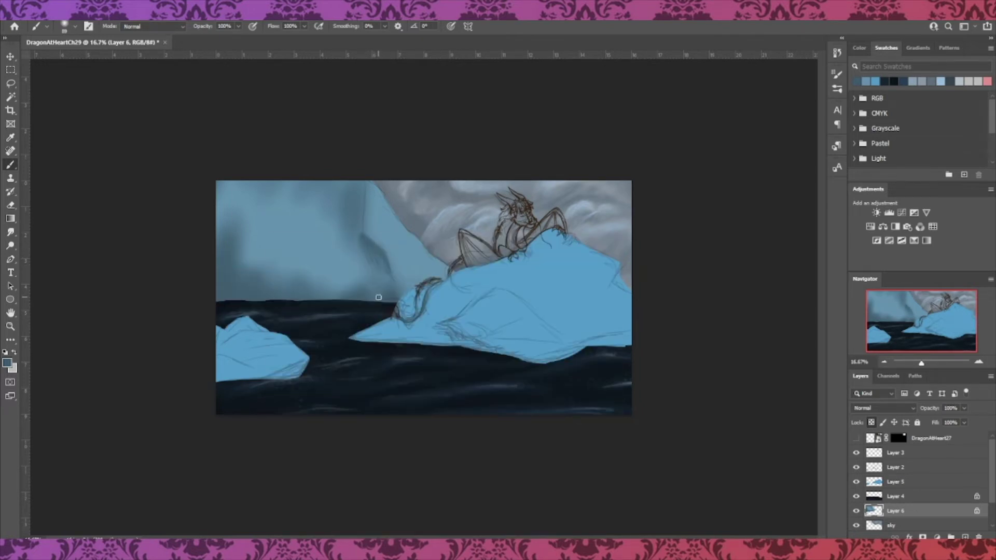
Paint a dark jagged ridge down the distant iceberg's outer flank and along its base near the waterline
right_click(408, 289)
click(289, 260)
drag(362, 236, 397, 291)
drag(222, 200, 264, 273)
right_click(265, 252)
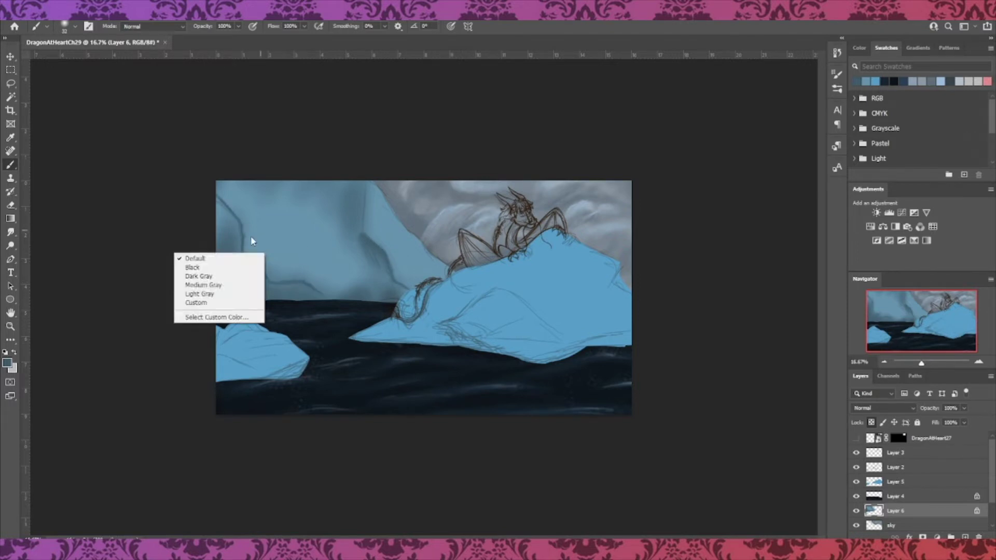
click(253, 267)
right_click(191, 296)
click(180, 306)
right_click(405, 279)
click(339, 260)
drag(212, 196, 251, 291)
Choose a darker muted blue and deepen the shadow behind the ridge on the distant iceberg's outer flank
click(7, 363)
click(732, 319)
click(897, 229)
drag(217, 185, 259, 299)
right_click(461, 337)
click(340, 261)
click(256, 291)
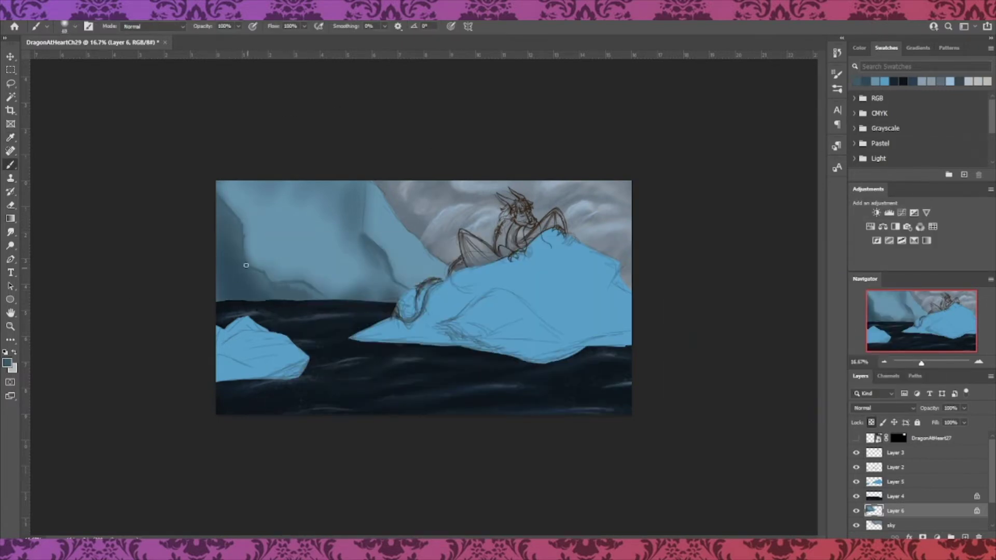
Blend swatch blues and a sampled shade around the foot of the ridge and the distant iceberg's base
click(870, 78)
mouse_move(257, 272)
mouse_down()
mouse_move(272, 298)
mouse_move(262, 283)
mouse_up()
alt+click(238, 291)
click(871, 80)
right_click(310, 285)
click(354, 261)
click(259, 293)
drag(300, 301, 289, 290)
Show the iceberg reference photo above the painting, place it beside the distant iceberg, hide the sketch, and reselect Layer 6
click(985, 486)
drag(992, 486, 992, 508)
click(856, 510)
drag(917, 515, 929, 431)
click(10, 56)
drag(360, 248, 534, 261)
click(857, 453)
mouse_move(991, 475)
mouse_down()
mouse_move(992, 453)
mouse_move(991, 504)
mouse_up()
click(856, 453)
click(924, 495)
Set the foreground to a light blue and lower the brush opacity to 29%, undoing the full-strength test strokes
click(7, 362)
click(699, 245)
click(897, 229)
click(11, 165)
drag(250, 215, 269, 252)
key(ctrl+z)
key(ctrl+z)
click(238, 26)
drag(241, 37, 204, 38)
Use a larger soft brush to paint light blue highlights over the distant iceberg's central face and slope
right_click(323, 254)
drag(294, 252, 337, 252)
click(363, 126)
drag(268, 223, 314, 269)
drag(374, 211, 389, 249)
drag(236, 200, 269, 213)
mouse_move(354, 271)
mouse_down()
mouse_move(336, 229)
mouse_move(312, 244)
mouse_up()
Sample darker blues from the distant iceberg and glaze them over its outer flank and upper face
alt+click(360, 264)
alt+click(268, 298)
drag(228, 269, 231, 229)
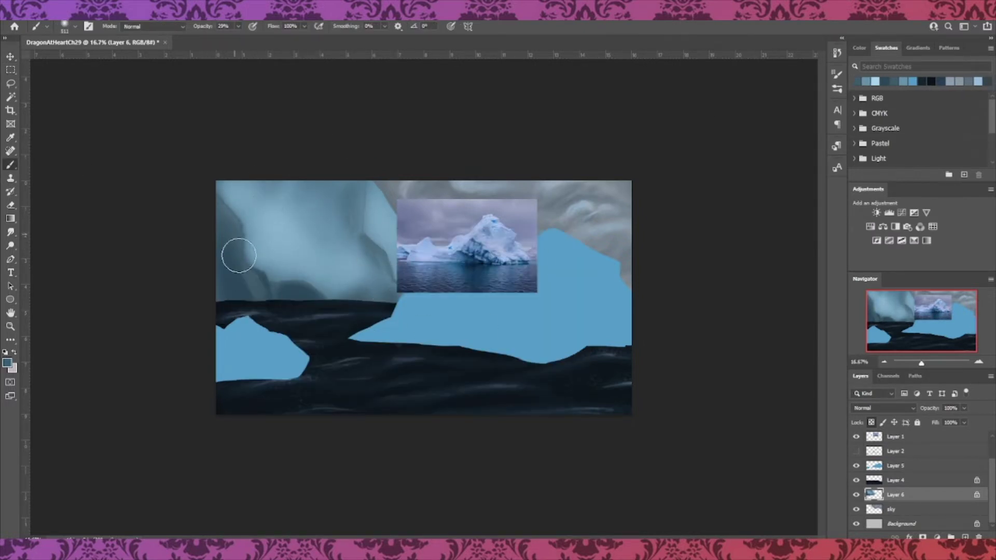
drag(282, 176, 350, 231)
Choose a mid blue and paint a shaded valley running down the distant iceberg's upper face
click(7, 362)
click(745, 296)
click(897, 229)
mouse_move(294, 193)
mouse_down()
mouse_move(322, 191)
mouse_move(355, 257)
mouse_up()
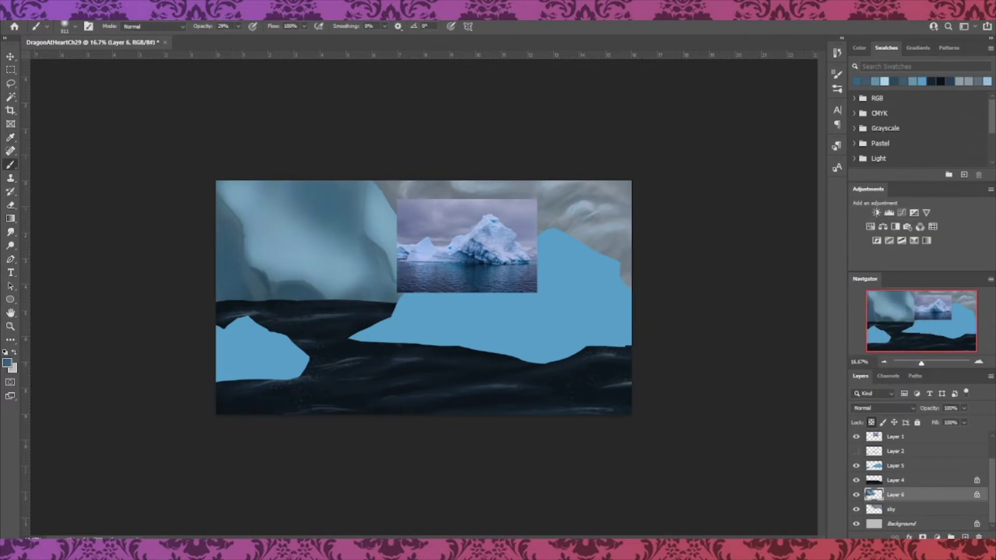
right_click(314, 237)
drag(431, 260, 400, 260)
drag(307, 208, 362, 253)
Add light blue swatch highlights around the valley, the lower face and the ridge, reducing the brush size for detail
click(884, 81)
drag(297, 220, 359, 257)
drag(289, 195, 361, 255)
right_click(260, 236)
drag(339, 260, 358, 260)
click(386, 123)
mouse_move(313, 235)
mouse_down()
mouse_move(357, 267)
mouse_move(274, 189)
mouse_up()
drag(344, 259, 364, 285)
drag(385, 206, 385, 227)
Move the reference photo away from the distant iceberg to the sky's far corner, then return to brushing on Layer 6
click(915, 439)
click(12, 57)
drag(511, 260, 598, 247)
ctrl+click(531, 316)
key(b)
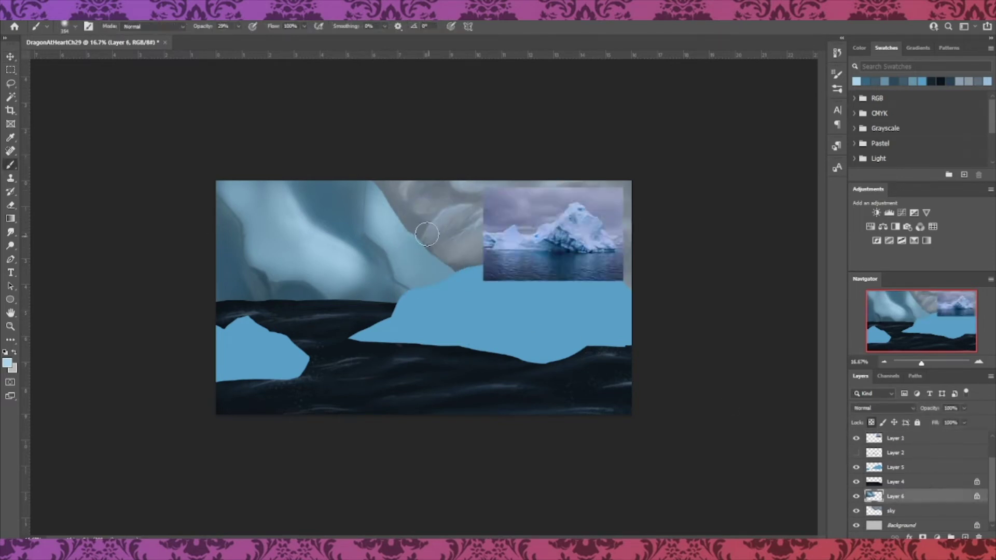
Highlight the distant iceberg's descending slope, and add a small dark crease there with a smaller brush
drag(462, 269, 430, 267)
click(866, 82)
right_click(446, 260)
drag(358, 260, 322, 260)
click(442, 124)
drag(424, 248, 419, 254)
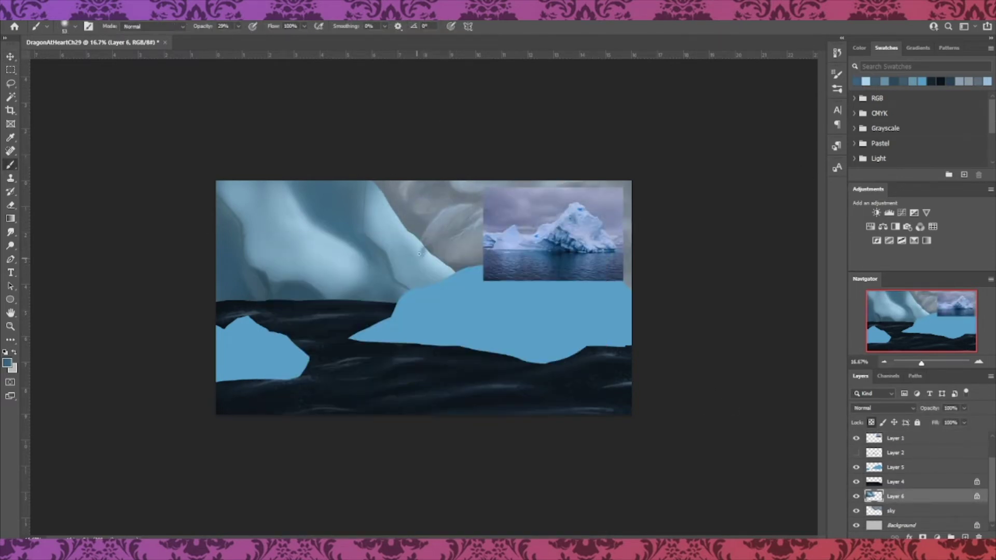
Use a large soft brush with swatch blues to blend the valley, the slope and the ridge's shading
right_click(467, 328)
click(451, 134)
drag(338, 260, 434, 273)
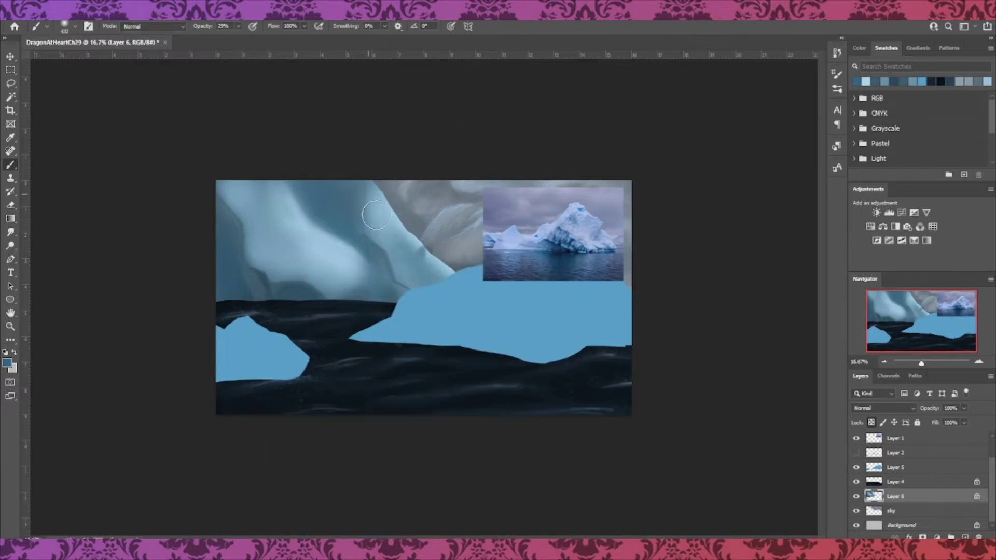
click(894, 82)
drag(374, 261, 406, 291)
drag(366, 256, 362, 229)
drag(353, 160, 415, 297)
click(875, 82)
mouse_move(292, 170)
mouse_down()
mouse_move(329, 229)
mouse_move(317, 240)
mouse_move(293, 190)
mouse_up()
Choose near-white and a textured brush, undo the test stroke, and lower the brush opacity to 8%
right_click(310, 223)
drag(329, 260, 275, 261)
click(319, 135)
click(7, 363)
click(679, 235)
click(897, 230)
drag(296, 194, 292, 204)
right_click(268, 250)
click(526, 500)
key(ctrl+z)
click(238, 26)
drag(204, 39, 194, 39)
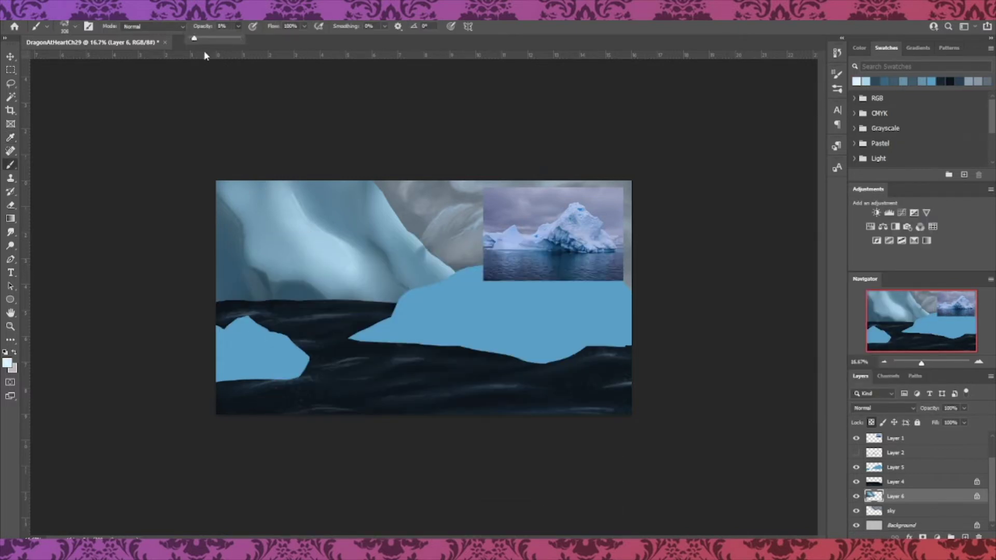
Build up textured near-white highlights on the distant iceberg's upper fold, lower face and outer slope
drag(291, 200, 297, 236)
drag(358, 269, 318, 269)
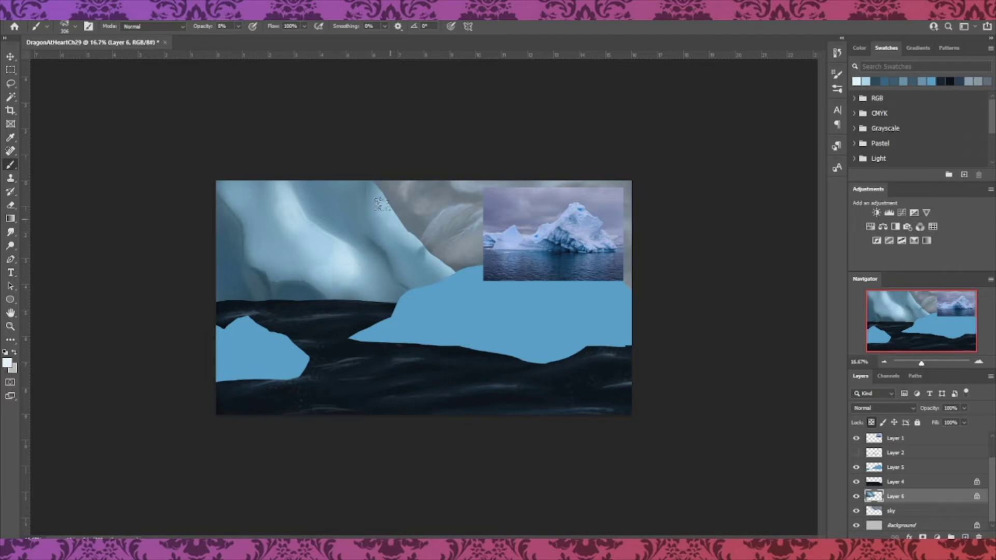
drag(384, 208, 389, 225)
drag(440, 268, 433, 267)
drag(249, 249, 293, 262)
drag(234, 187, 251, 204)
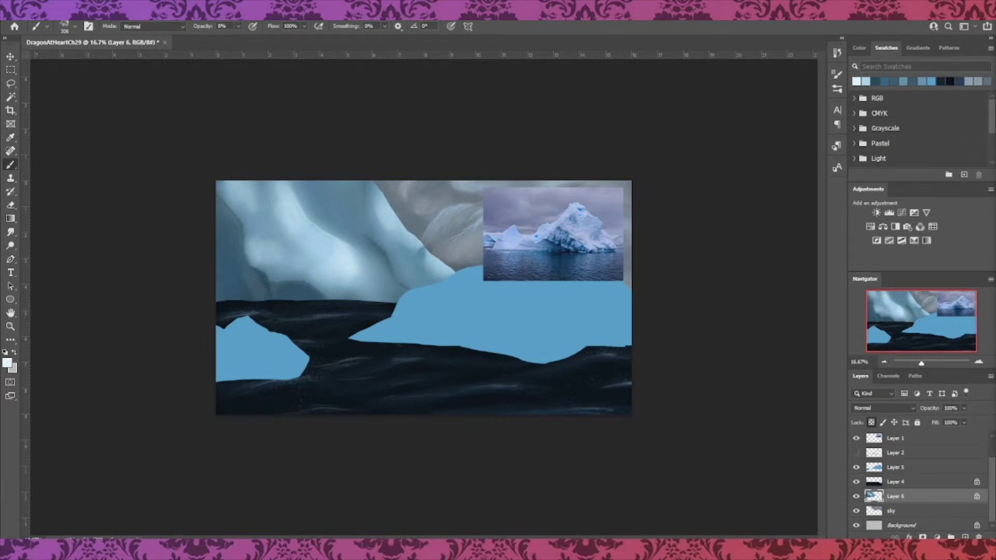
drag(355, 261, 364, 292)
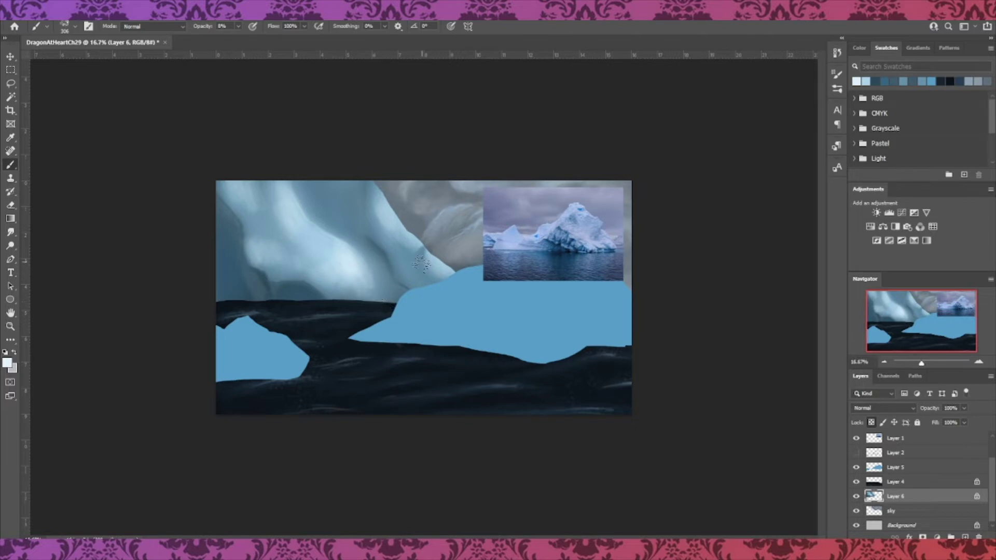
Reduce the textured brush size, set its opacity to 20%, and add fine near-white streaks on the distant iceberg
right_click(248, 234)
drag(327, 261, 305, 261)
click(305, 221)
click(238, 26)
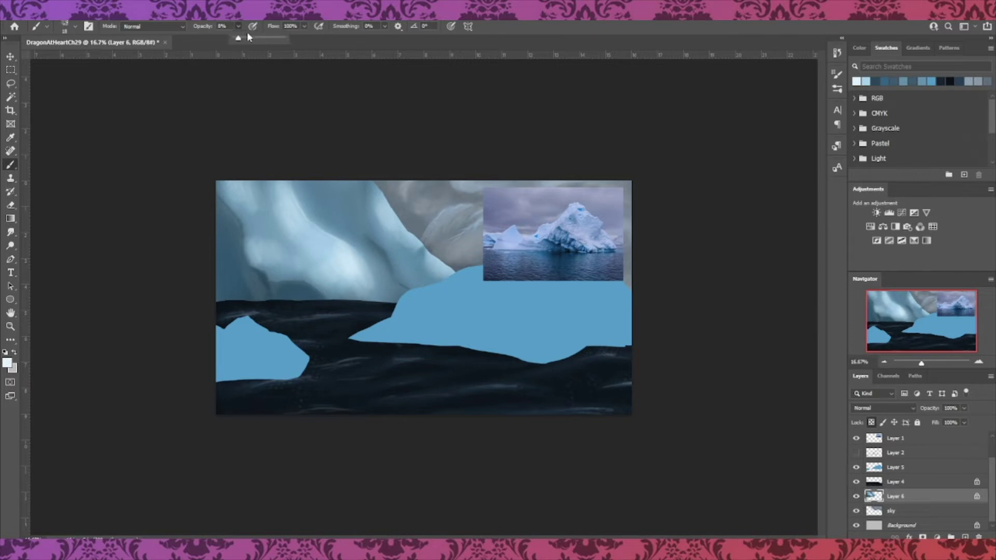
click(358, 258)
right_click(229, 235)
drag(282, 262, 287, 262)
click(393, 215)
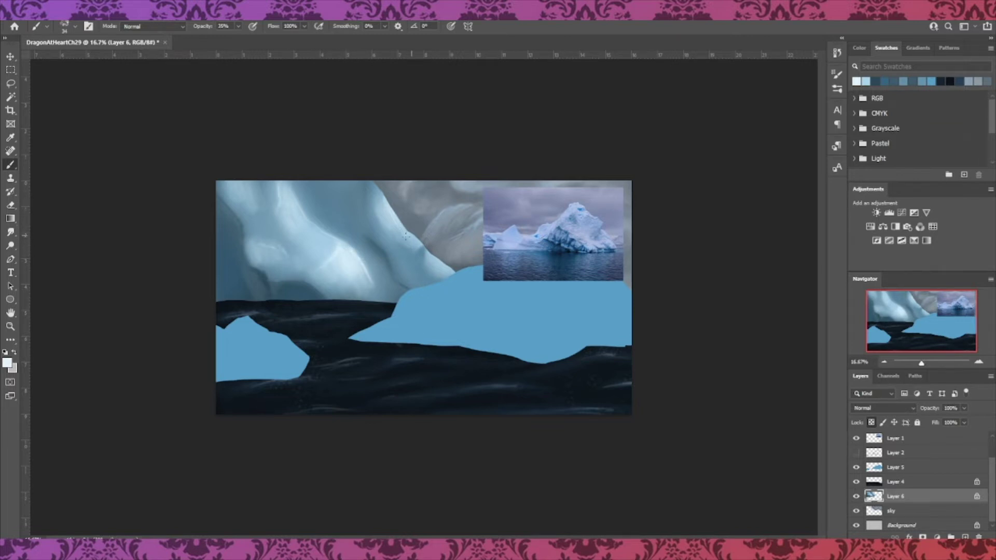
Sample a dark navy from the reference photo's water as the foreground colour for the brush
click(8, 363)
click(570, 258)
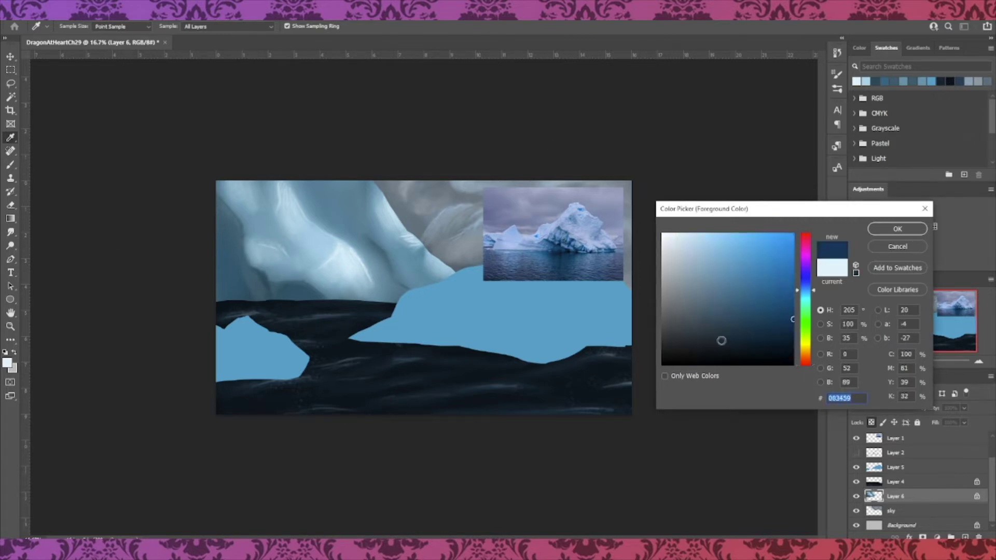
key(Return)
key(b)
Enlarge the textured brush to 291 px and lower its opacity to 13%
right_click(285, 273)
click(261, 278)
right_click(194, 286)
right_click(291, 280)
click(238, 26)
drag(237, 38, 226, 39)
right_click(259, 278)
click(367, 154)
Paint navy shadows along the distant iceberg's outer flank, base, ridge and upper valley
drag(229, 262, 230, 248)
drag(278, 290, 319, 301)
drag(354, 200, 394, 288)
drag(363, 239, 399, 296)
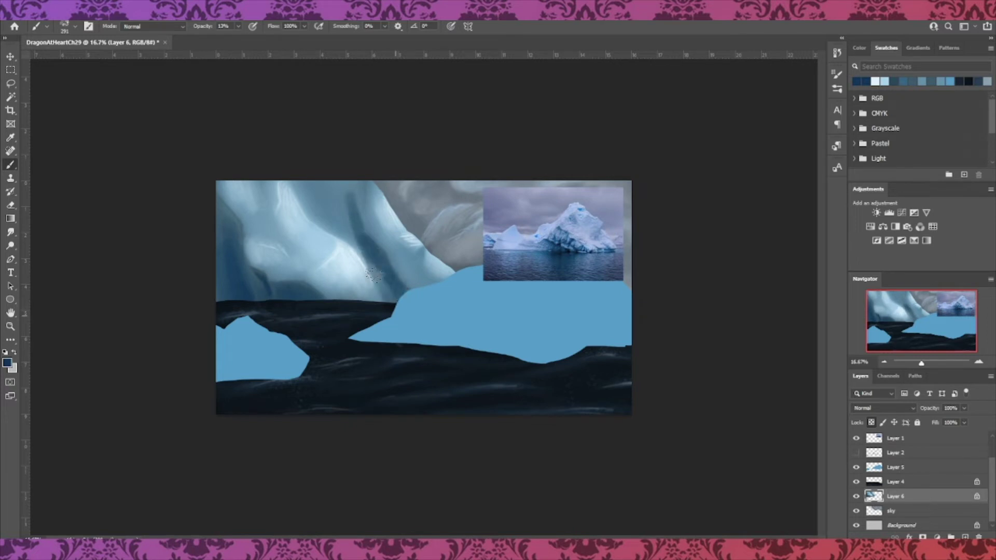
drag(306, 196, 350, 240)
Set the foreground to 076cb0 and glaze saturated blue over the distant iceberg's valley, outer flank and base
click(7, 362)
click(768, 260)
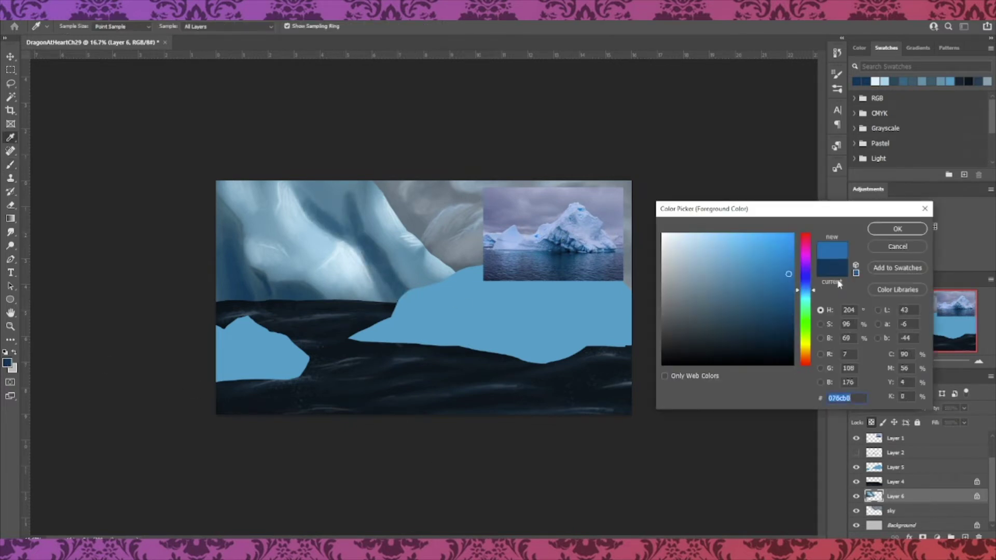
click(896, 228)
drag(338, 225, 326, 197)
mouse_move(232, 266)
mouse_down()
mouse_move(247, 294)
mouse_move(315, 301)
mouse_up()
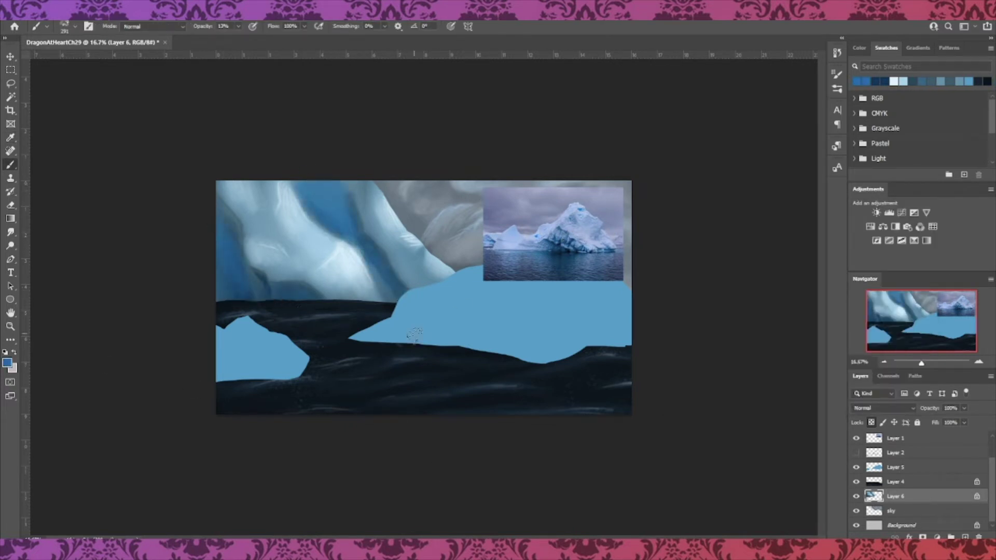
Switch to a soft round brush with a dark blue foreground for shading the valley
right_click(254, 231)
drag(580, 374, 579, 335)
click(343, 409)
key(Return)
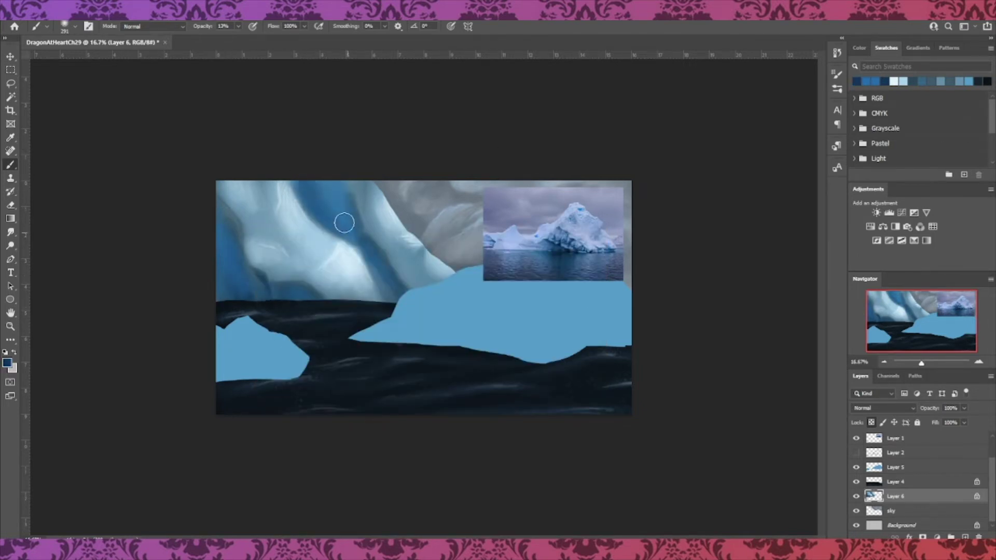
Brush soft near-white highlights over the distant iceberg's central face and descending slope
click(894, 81)
drag(281, 245, 285, 253)
drag(392, 242, 419, 246)
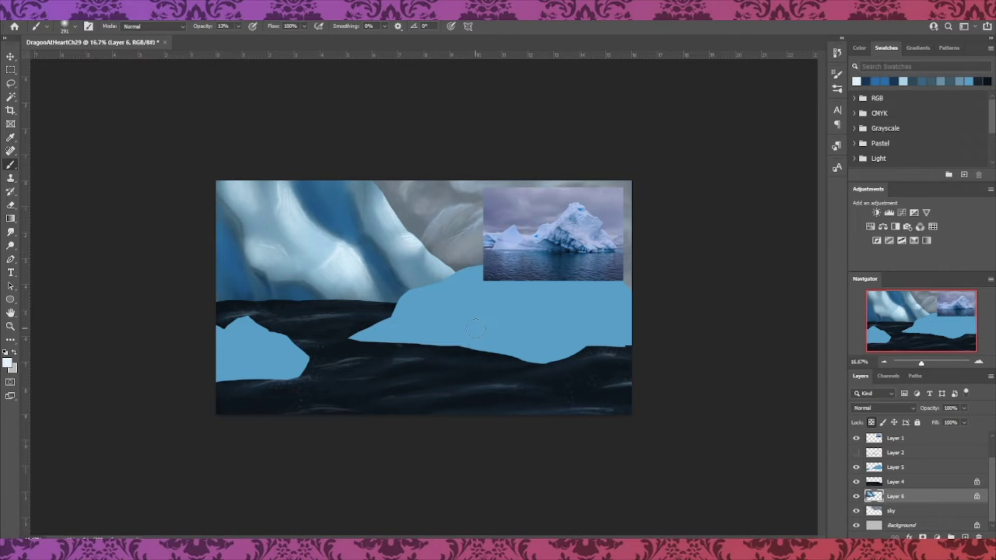
drag(438, 273, 403, 272)
Choose a lighter muted blue and soften the saturated valley on the distant iceberg's upper face
click(7, 364)
click(733, 269)
click(898, 228)
drag(326, 187, 358, 259)
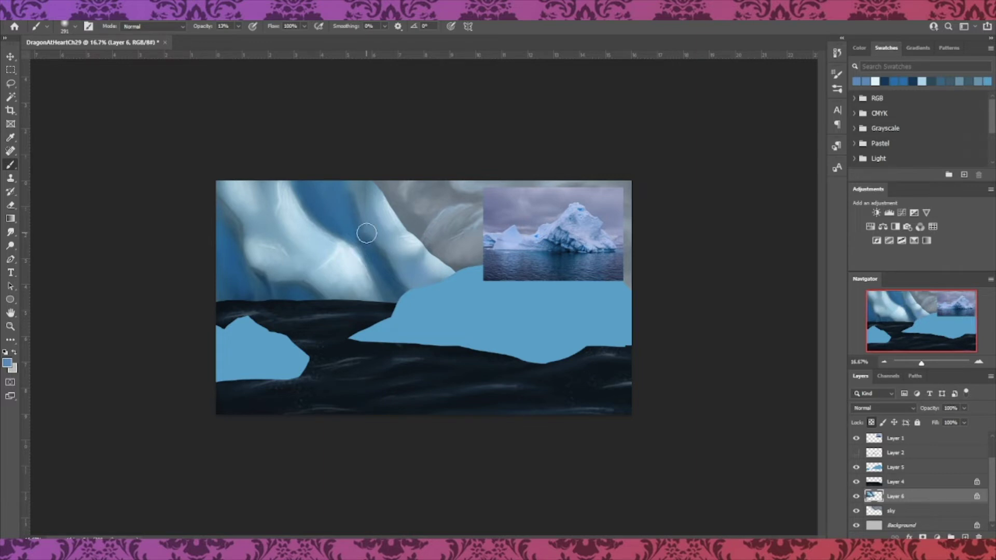
Adjust the foreground to a greyer blue and soften the shadows on the outer flank and beside the ridge
click(8, 363)
click(895, 228)
drag(224, 232, 239, 297)
drag(391, 286, 376, 253)
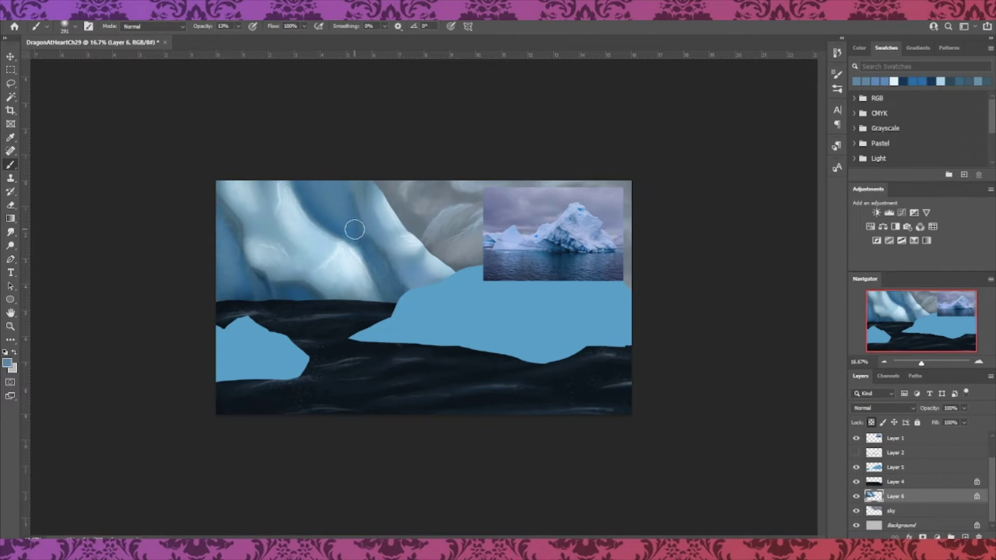
Soften the distant iceberg's lower face with muted blue and brush near-white highlights along its upper face and ridge
mouse_move(229, 226)
mouse_down()
mouse_move(240, 279)
mouse_move(308, 298)
mouse_up()
click(894, 82)
drag(298, 195, 319, 220)
drag(373, 193, 381, 230)
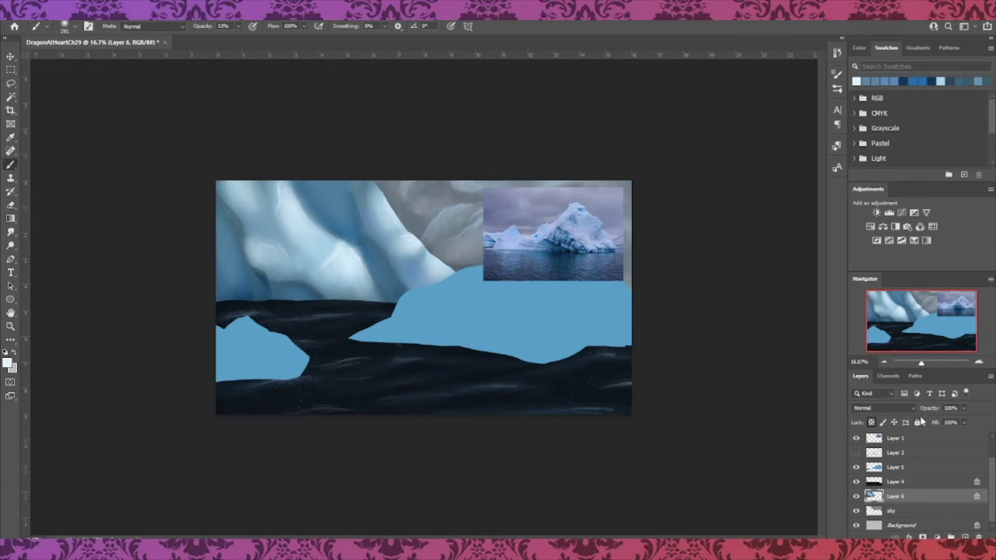
Mix progressively deeper pale blue foreground colours for tinting the distant iceberg
click(8, 363)
click(718, 255)
click(897, 228)
click(7, 363)
click(690, 254)
click(896, 227)
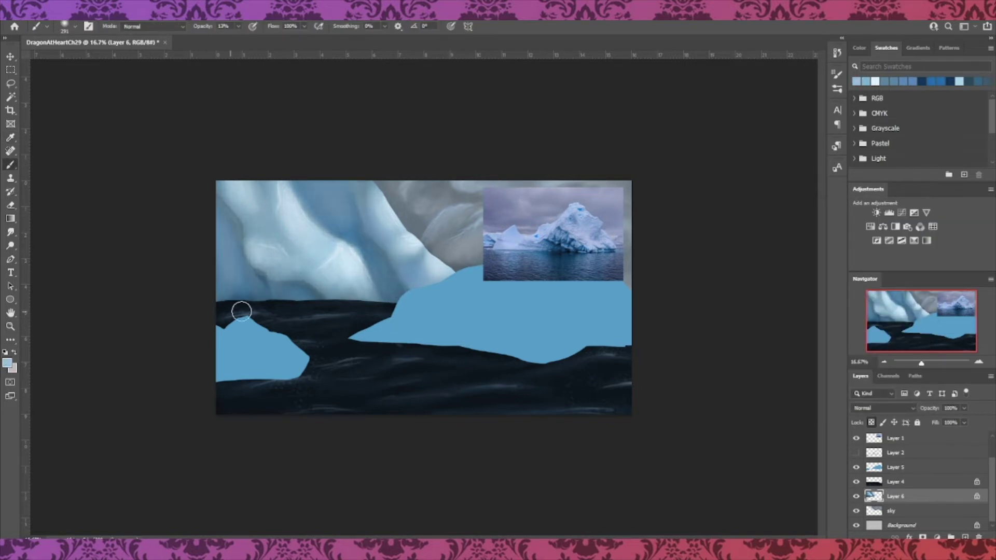
Try a pale blue stroke across the distant iceberg with a lightening brush blend mode
click(153, 26)
click(155, 125)
mouse_move(210, 185)
mouse_down()
mouse_move(423, 243)
mouse_move(369, 324)
mouse_move(363, 280)
mouse_move(410, 291)
mouse_up()
key(ctrl+z)
key(ctrl+z)
Set the brush blending mode to Screen for lightening the distant iceberg
click(179, 27)
click(155, 272)
click(153, 26)
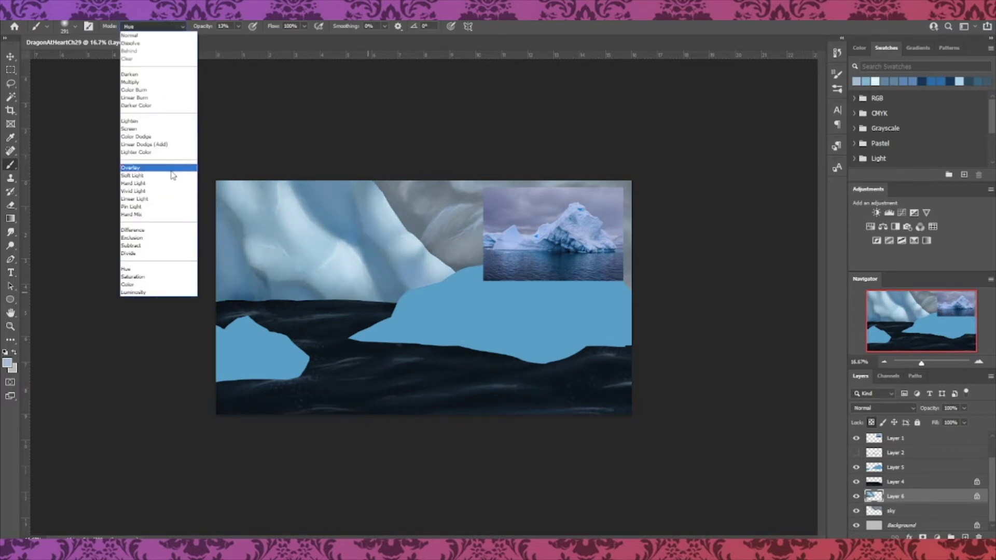
click(159, 128)
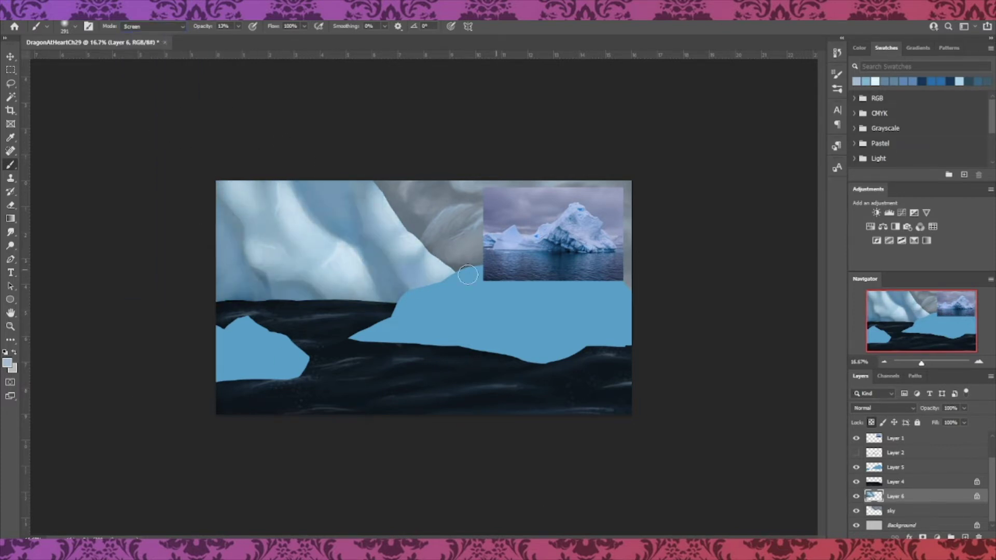
Hide the iceberg reference photo and show the dragon sketch on Layer 3
click(856, 438)
scroll(879, 476, up, 1)
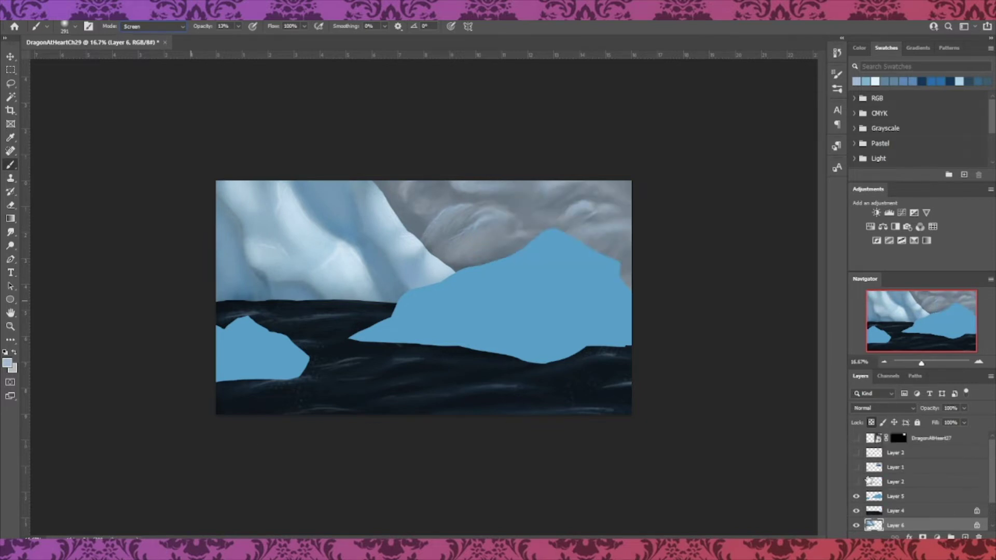
click(856, 453)
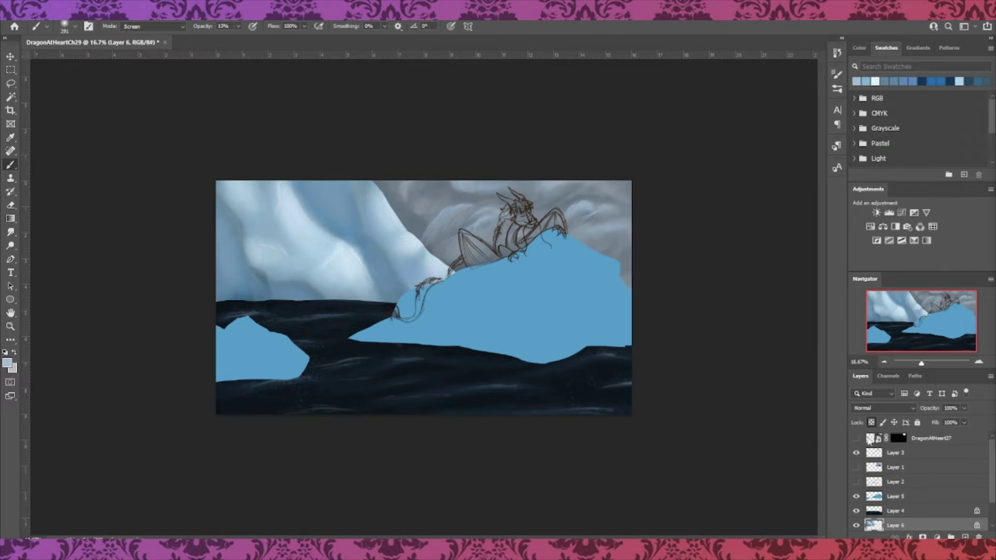
Activate the sky layer and set the brush foreground to muted blue 6886a1
scroll(923, 482, down, 2)
click(913, 511)
click(7, 362)
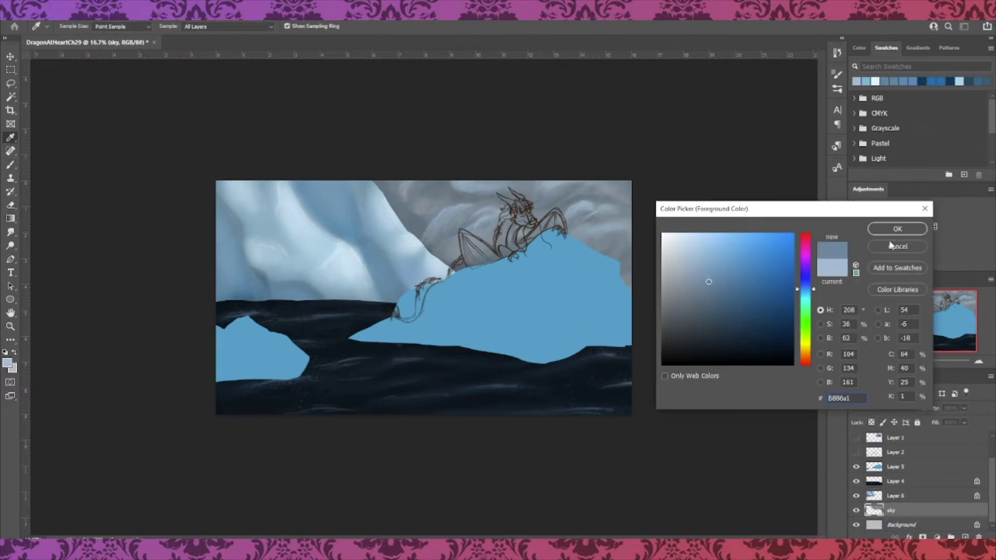
key(Return)
key(b)
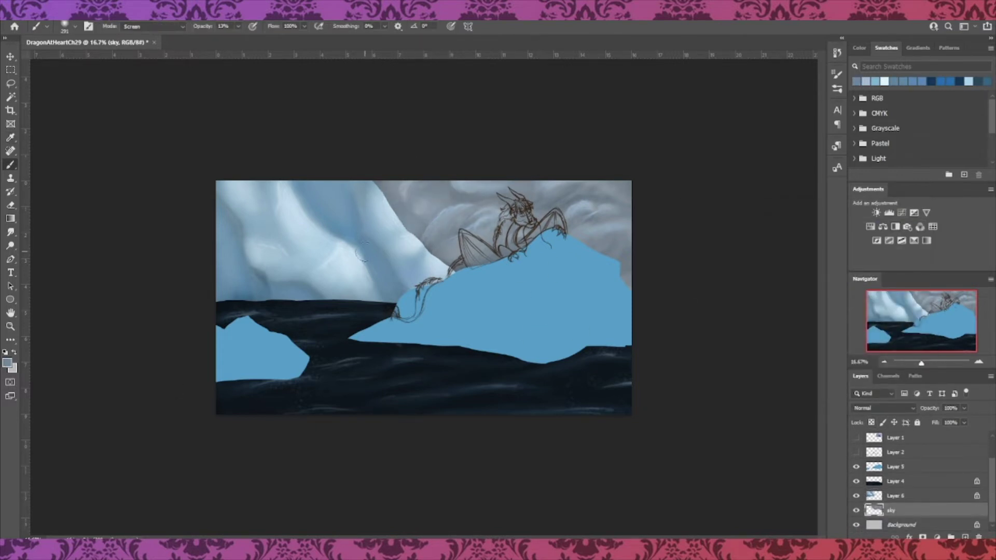
Choose a darker slate blue, return the brush to Normal mode and shade the sky behind the dragon's wing
click(6, 362)
click(690, 305)
click(898, 229)
click(153, 26)
click(140, 35)
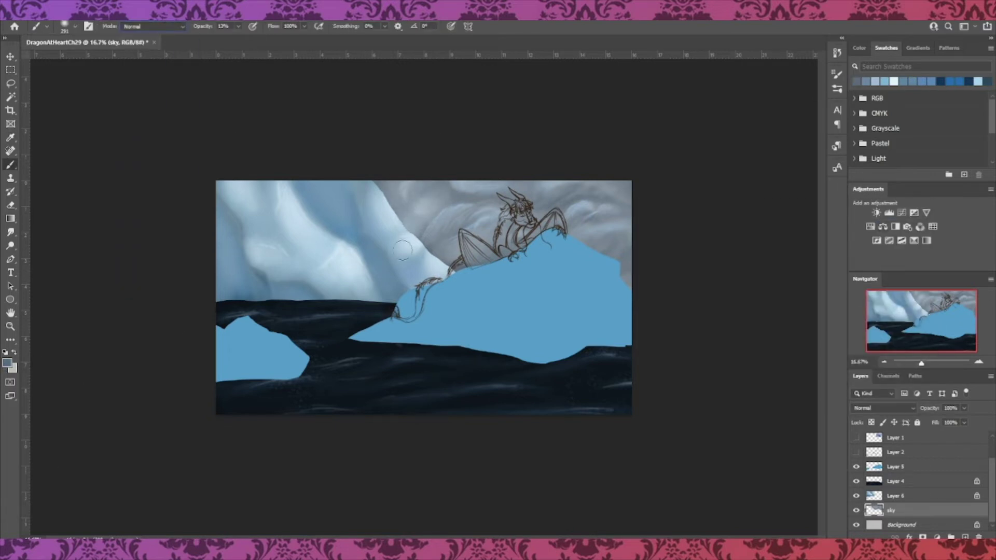
drag(473, 239, 491, 246)
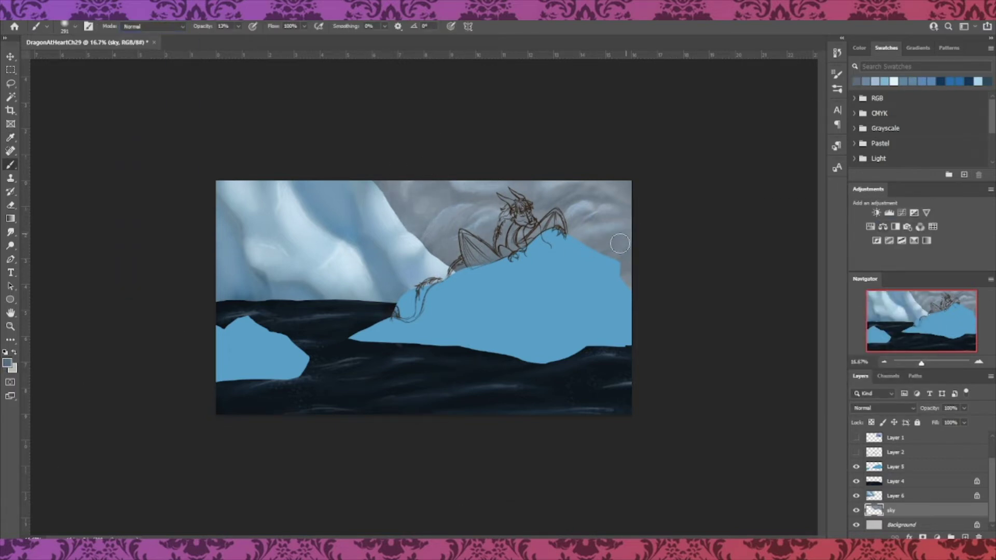
Set the foreground to a light desaturated grey for the sky
click(6, 363)
click(679, 274)
key(Return)
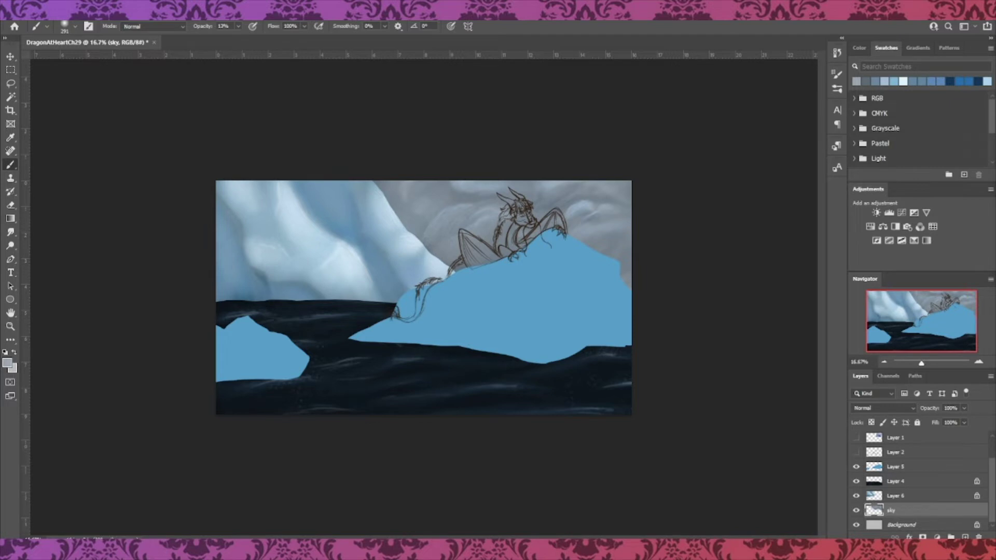
Browse to Documents > YouTube > AudioDramas > Dragon At Heart as the location for saving the illustration
click(66, 136)
click(47, 139)
double_click(124, 196)
double_click(128, 81)
double_click(135, 150)
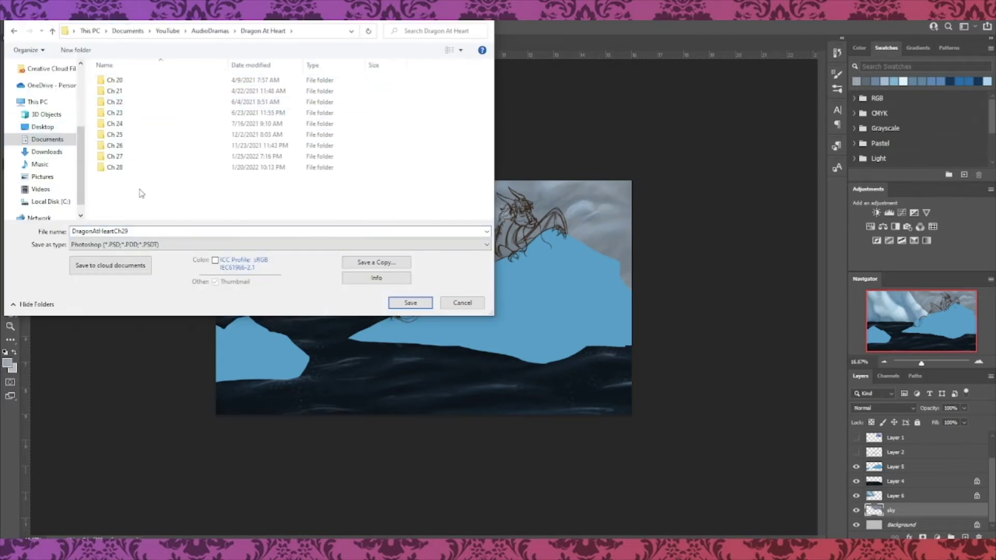
Create a folder named Ch 29 and save the illustration in it as DragonAtHeartCh29 in Photoshop format
right_click(140, 195)
click(155, 305)
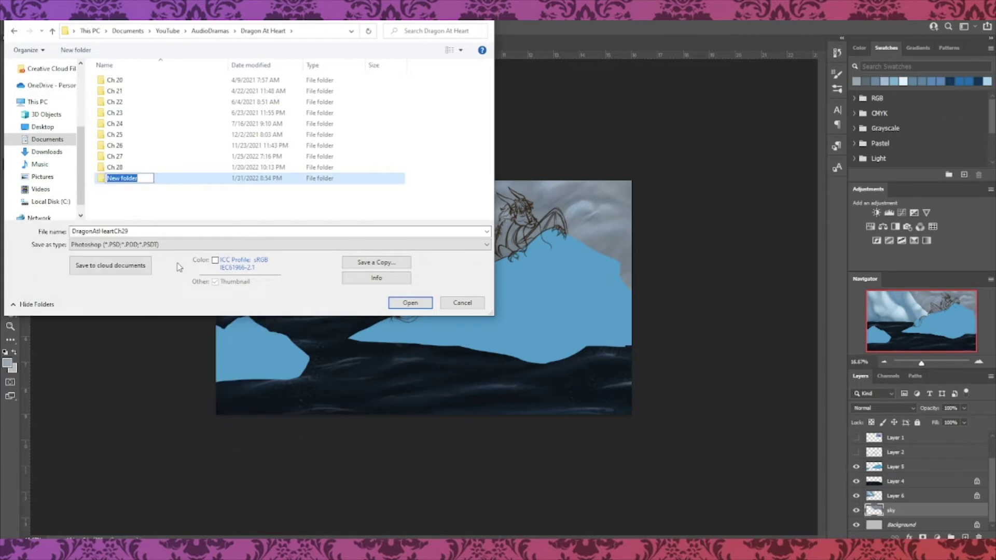
text(Ch 29)
key(Return)
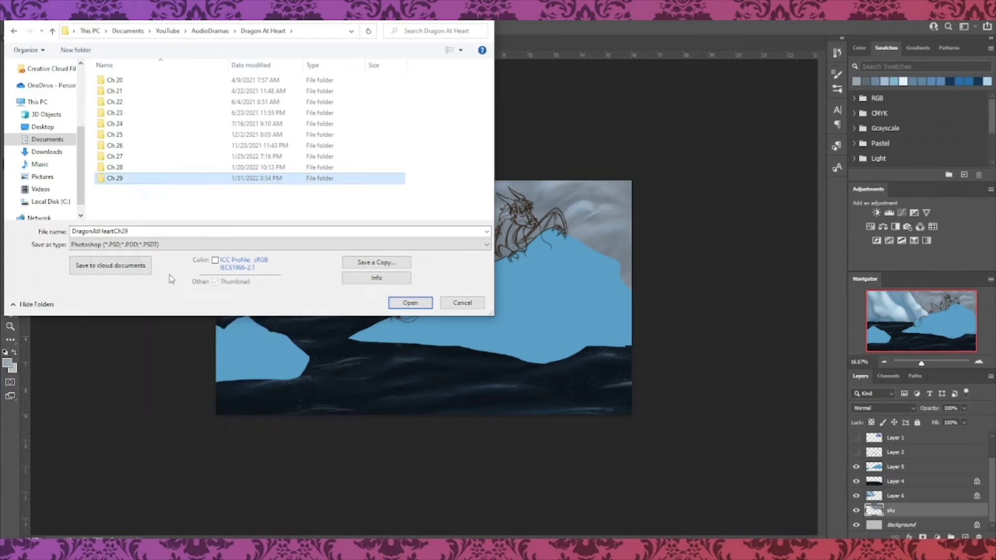
double_click(165, 179)
click(397, 304)
click(614, 159)
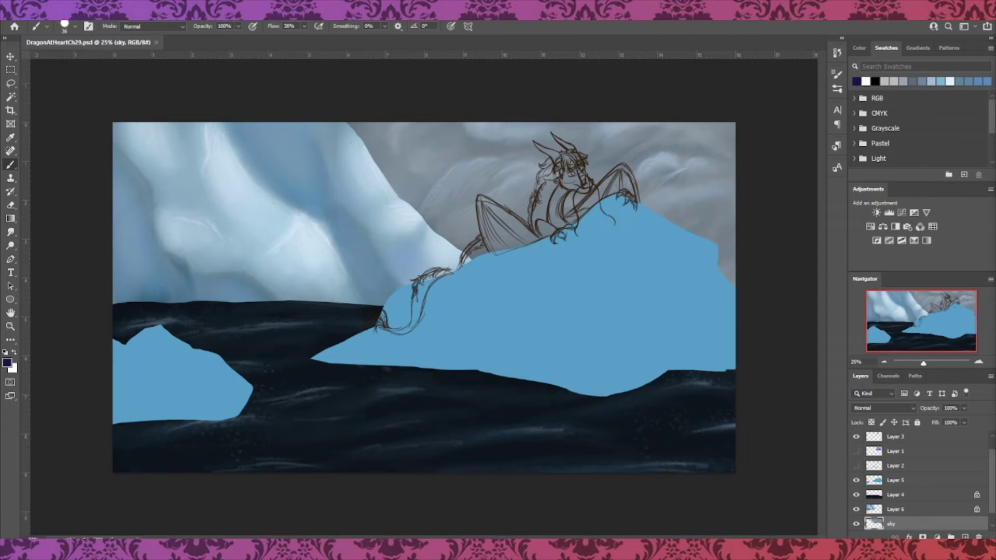
Hide Layer 5, Layer 4, Layer 6 and the sky layer, show the Layer 2 sketch, and save the document
click(856, 496)
click(857, 496)
drag(856, 481, 856, 523)
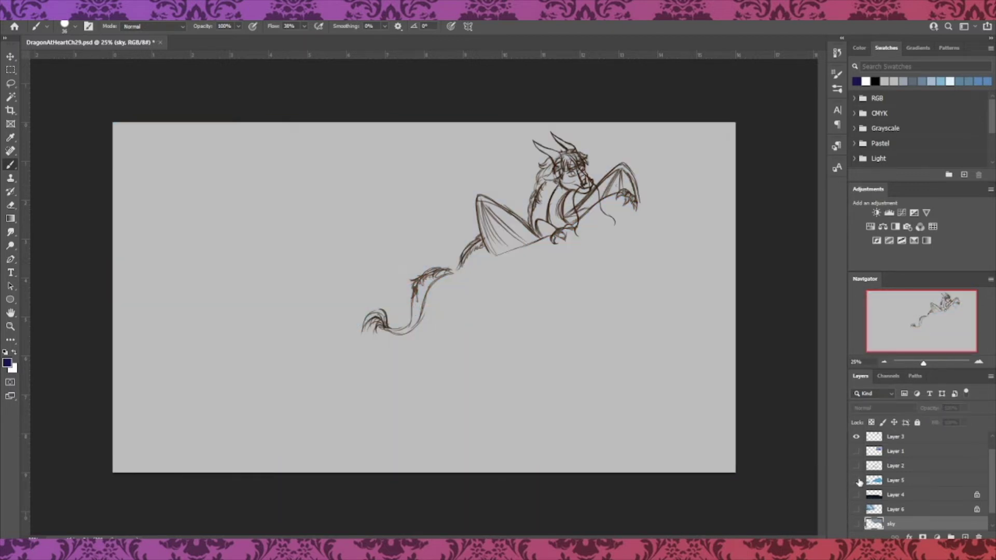
scroll(856, 512, up, 1)
click(857, 482)
key(alt+f)
key(Escape)
key(alt+f)
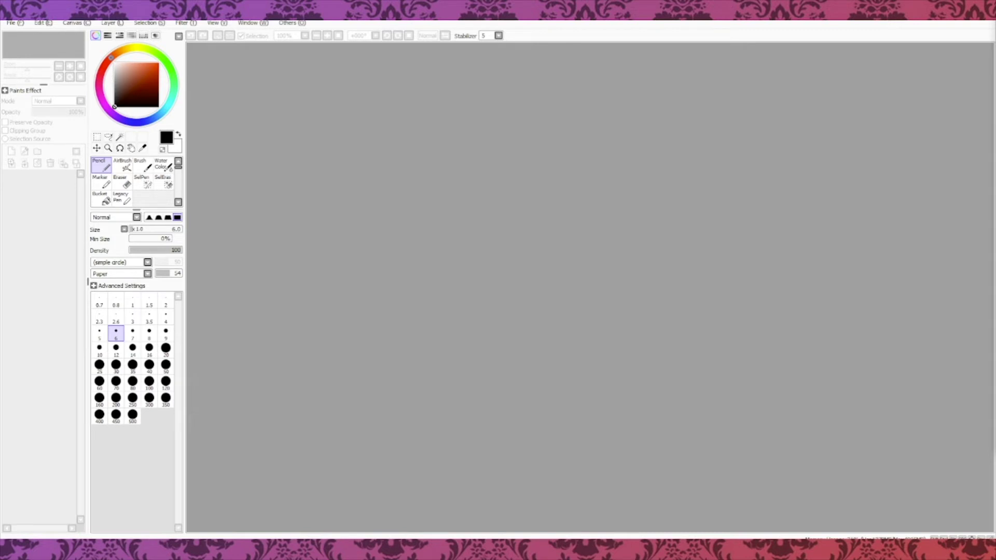
Switch to PaintTool SAI and open the DragonAtHeartCh29 Photoshop file from the Dragon At Heart Ch 29 folder
click(44, 23)
mouse_move(15, 22)
click(25, 43)
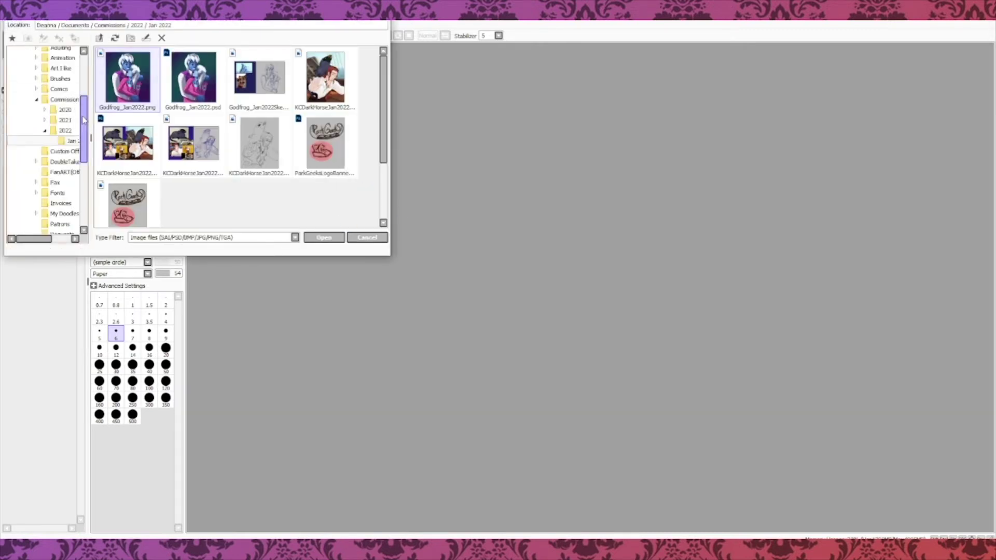
scroll(57, 171, down, 4)
click(62, 175)
double_click(128, 92)
double_click(259, 83)
double_click(192, 207)
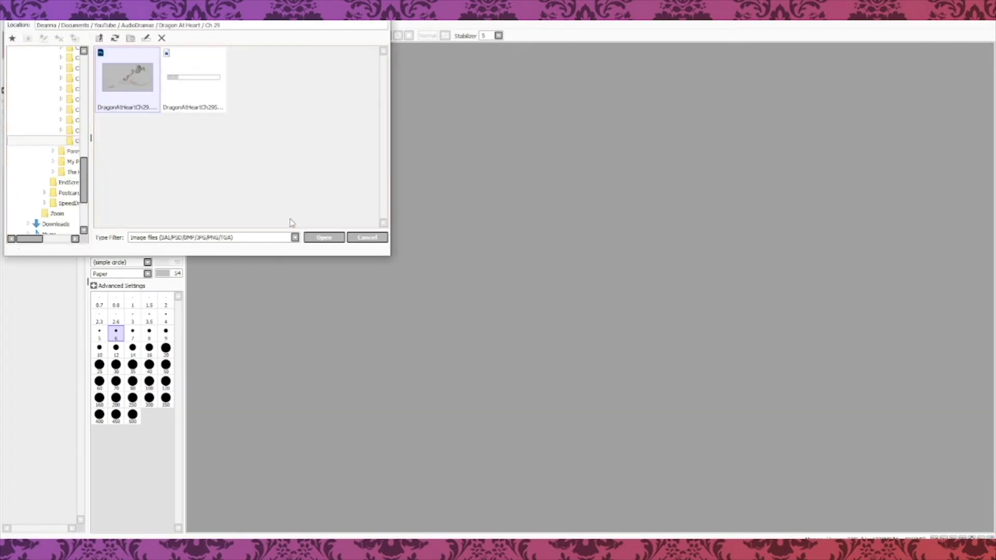
click(332, 237)
Add a new layer directly above the Layer 3 dragon sketch for the line art
click(122, 182)
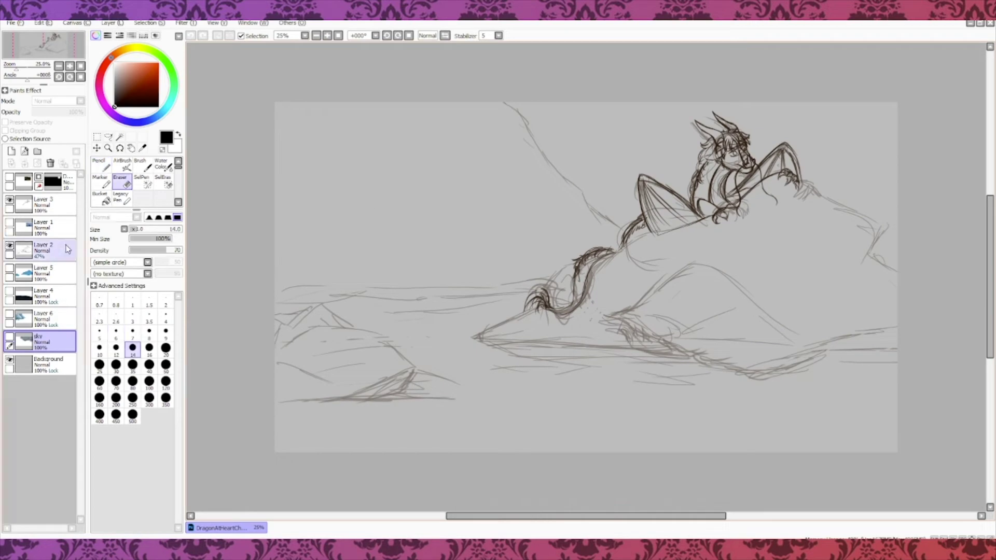
click(51, 205)
click(12, 151)
Zoom in on the dragon's head and set up the Pencil tool at size 4
key(Page_Up)
key(Page_Up)
key(Page_Up)
key(ctrl+plus)
key(ctrl+plus)
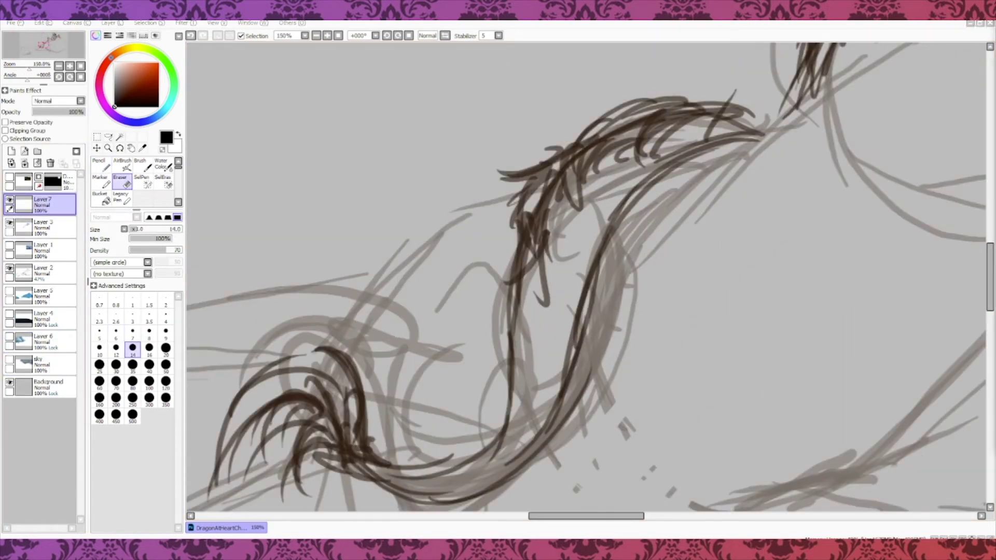
drag(587, 517, 689, 516)
drag(990, 277, 990, 176)
click(102, 165)
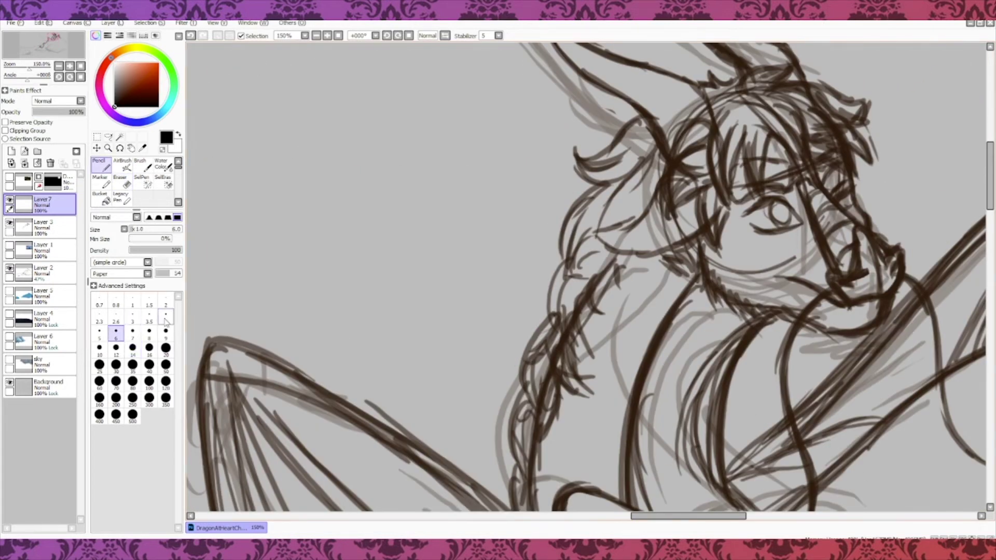
click(165, 319)
Lower the opacity of Layer 3 to 30% and Layer 2 to 25%, and show the Layer 5 iceberg shapes
click(49, 228)
click(48, 112)
click(49, 273)
click(46, 112)
click(9, 291)
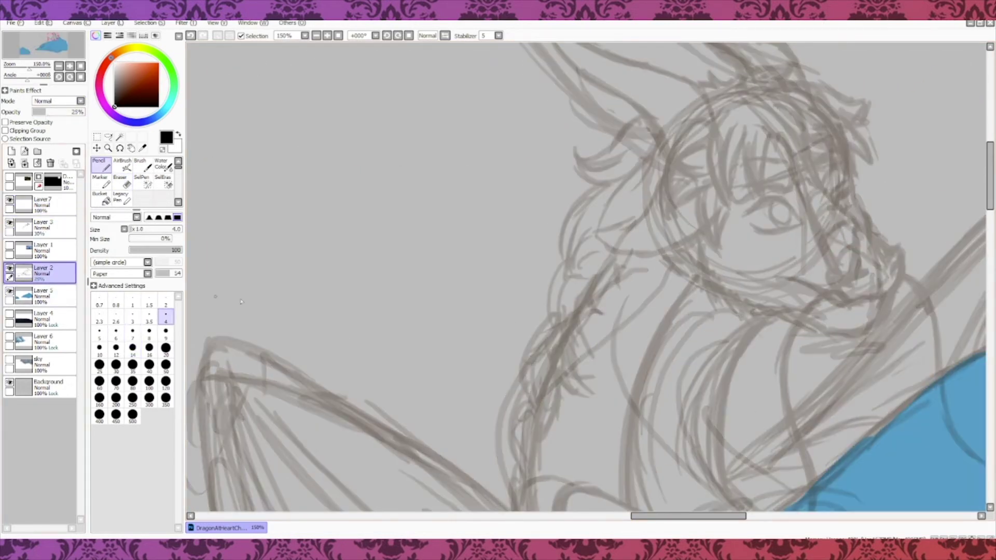
On Layer7, ink the long fringe strands sweeping from the crown toward the dragon's muzzle, redoing unsatisfactory strokes
scroll(269, 104, up, 1)
drag(676, 516, 751, 516)
click(49, 205)
drag(389, 97, 461, 180)
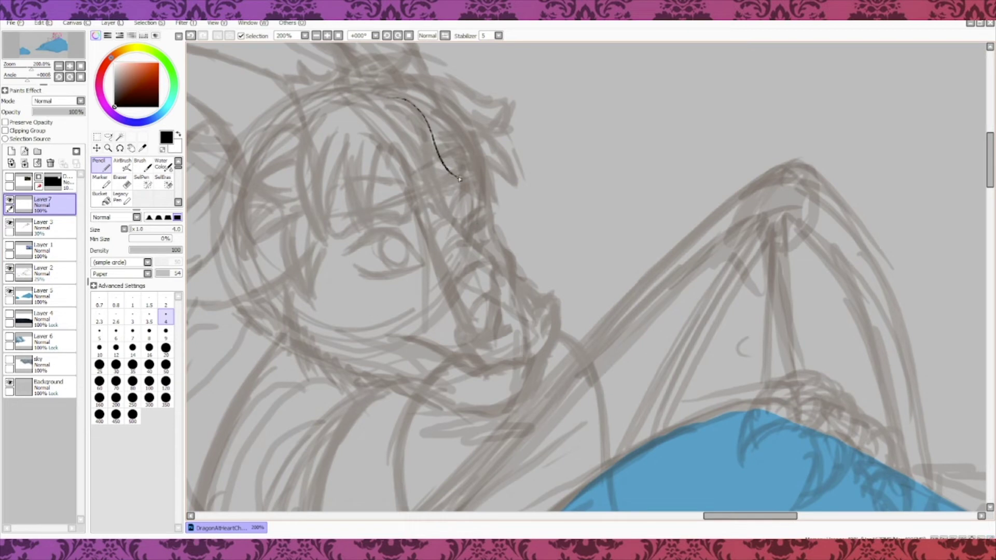
key(ctrl+z)
drag(400, 101, 456, 200)
key(ctrl+z)
drag(390, 95, 451, 146)
mouse_move(412, 122)
mouse_down()
mouse_move(452, 146)
mouse_move(467, 226)
mouse_up()
drag(407, 164, 467, 226)
Ink the pointed fringe strands across the middle of the dragon's forehead
mouse_move(387, 133)
mouse_down()
mouse_move(443, 220)
mouse_move(385, 226)
mouse_up()
drag(364, 155, 382, 223)
drag(354, 136, 335, 239)
drag(327, 177, 340, 237)
key(ctrl+z)
key(ctrl+z)
drag(353, 140, 340, 248)
drag(302, 182, 340, 243)
drag(316, 188, 335, 242)
drag(313, 129, 313, 240)
drag(303, 188, 320, 245)
Ink the side locks and outer hair outline down the near side of the dragon's head
key(e)
key(n)
drag(306, 119, 273, 153)
drag(273, 152, 289, 155)
drag(289, 156, 268, 223)
drag(288, 177, 268, 223)
drag(280, 188, 293, 233)
drag(331, 88, 205, 215)
drag(249, 166, 203, 217)
drag(253, 182, 235, 262)
drag(258, 200, 274, 264)
drag(284, 226, 271, 258)
key(ctrl+z)
key(ctrl+z)
drag(245, 223, 267, 204)
Ink the curled tuft at the crown of the dragon's hair and reduce the eraser size
drag(365, 65, 316, 76)
mouse_move(317, 78)
mouse_down()
mouse_move(361, 101)
mouse_move(352, 91)
mouse_move(327, 95)
mouse_move(384, 101)
mouse_up()
key(e)
key(bracketleft)
key(bracketleft)
key(bracketleft)
key(bracketleft)
key(bracketleft)
key(bracketleft)
key(n)
Ink the pointed hair locks on the far side of the dragon's head
drag(438, 166, 495, 210)
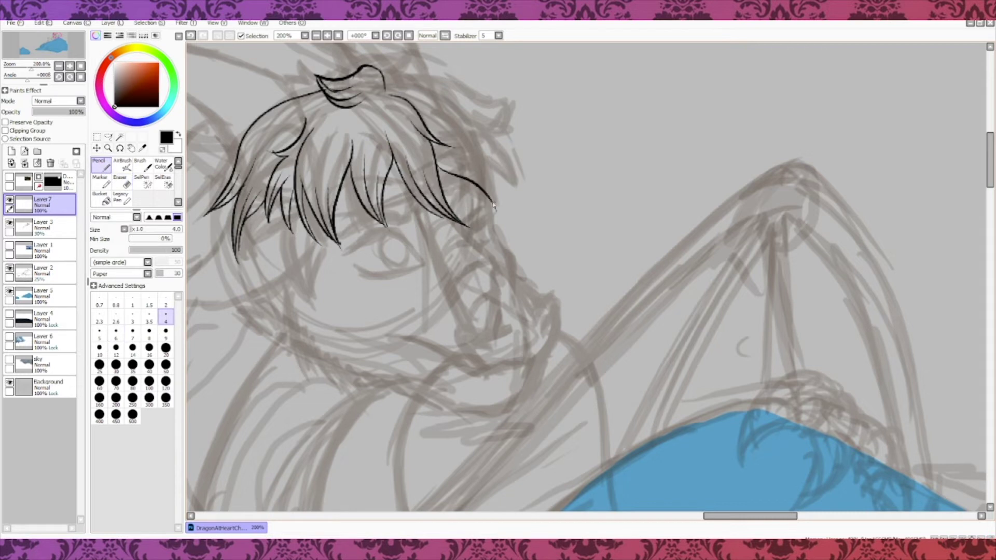
drag(451, 122, 492, 202)
drag(407, 85, 508, 125)
drag(509, 127, 520, 192)
drag(516, 161, 494, 185)
Ink the spiky hair outline along the top and back of the dragon's head
drag(387, 70, 485, 58)
mouse_move(454, 67)
mouse_down()
mouse_move(511, 103)
mouse_move(485, 125)
mouse_up()
drag(386, 61, 391, 70)
scroll(571, 188, up, 3)
mouse_move(400, 169)
mouse_down()
mouse_move(358, 170)
mouse_move(298, 202)
mouse_move(273, 192)
mouse_up()
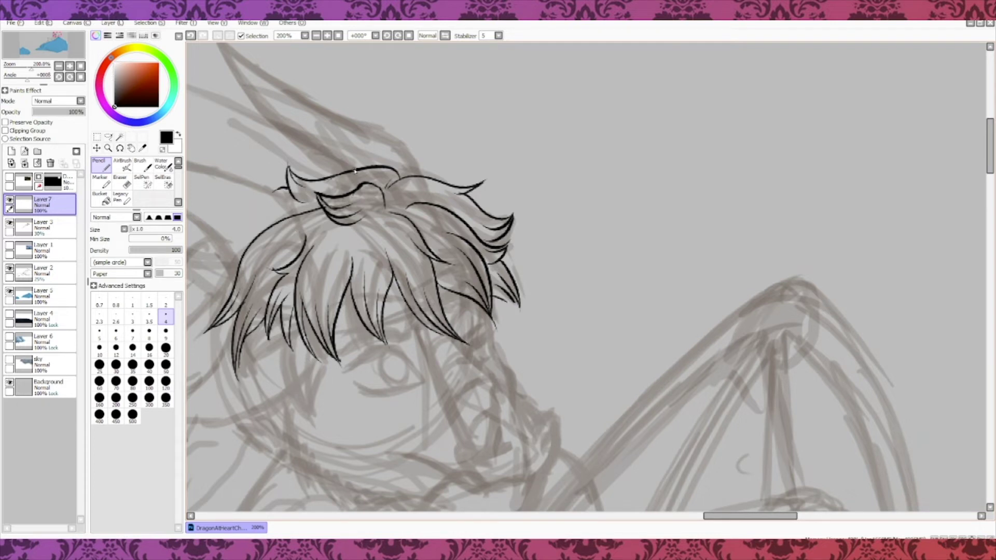
Ink the dragon's snout over the sketch, including its bridge, nose tip and nostrils
scroll(973, 171, down, 3)
drag(423, 177, 463, 283)
mouse_move(455, 196)
mouse_down()
mouse_move(499, 237)
mouse_move(482, 333)
mouse_move(497, 330)
mouse_up()
drag(505, 246, 521, 298)
mouse_move(495, 237)
mouse_down()
mouse_move(538, 285)
mouse_move(535, 316)
mouse_up()
mouse_move(537, 276)
mouse_down()
mouse_move(520, 327)
mouse_move(477, 337)
mouse_move(544, 303)
mouse_up()
drag(553, 310, 551, 322)
drag(493, 152, 522, 253)
Ink the dragon's far eye and the lines around it beside the snout's bridge
mouse_move(461, 194)
mouse_down()
mouse_move(490, 173)
mouse_move(495, 180)
mouse_move(473, 152)
mouse_up()
drag(456, 179, 469, 161)
drag(470, 197, 491, 195)
drag(475, 213, 494, 210)
Ink the dragon's near brow and the upper and lower lids of its near eye
drag(412, 164, 386, 193)
drag(390, 153, 402, 149)
drag(339, 193, 374, 182)
drag(345, 218, 410, 208)
mouse_move(363, 207)
mouse_down()
mouse_move(390, 206)
mouse_move(423, 230)
mouse_up()
drag(350, 226, 423, 235)
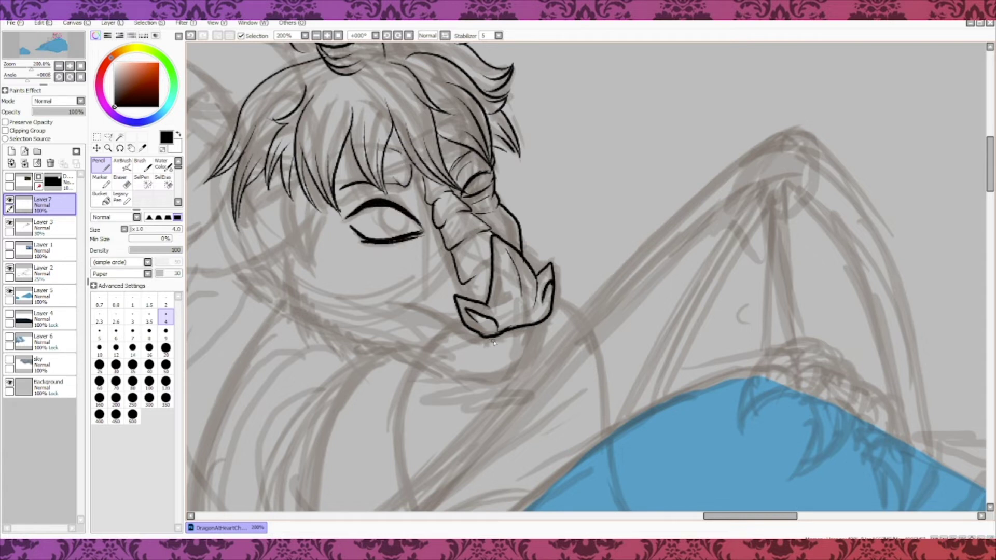
Ink the dragon's mouth line, small fang and chin below the snout
mouse_move(498, 338)
mouse_down()
mouse_move(526, 371)
mouse_move(497, 380)
mouse_up()
drag(551, 318, 545, 336)
mouse_move(480, 339)
mouse_down()
mouse_move(386, 306)
mouse_move(485, 337)
mouse_up()
Ink the long hair strands hanging beside the dragon's near eye
drag(314, 204, 336, 284)
drag(281, 167, 327, 280)
drag(285, 202, 272, 267)
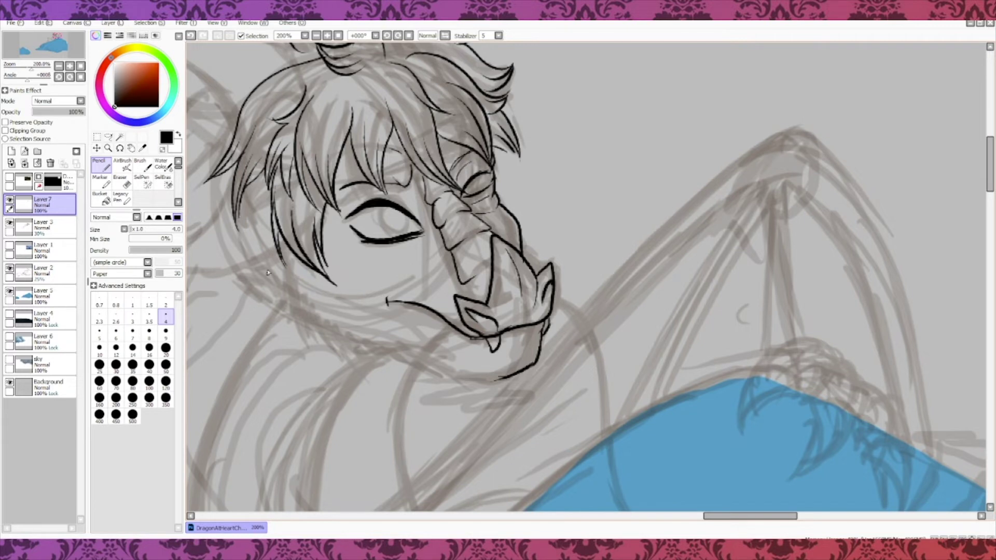
Ink the upper and lower edges of the dragon's near ear behind the hair
drag(720, 516, 681, 515)
drag(566, 174, 528, 235)
mouse_move(533, 233)
mouse_down()
mouse_move(631, 244)
mouse_move(638, 336)
mouse_move(669, 355)
mouse_up()
key(e)
key(n)
Ink the furry jawline from below the ear to the chin
drag(659, 337, 752, 365)
mouse_move(641, 269)
mouse_down()
mouse_move(680, 311)
mouse_move(781, 373)
mouse_move(859, 384)
mouse_up()
drag(612, 275, 596, 304)
drag(585, 268, 589, 283)
Ink both long horns above the hair and the fur tufts at the base of the near horn
scroll(982, 199, up, 5)
mouse_move(755, 273)
mouse_down()
mouse_move(543, 123)
mouse_move(694, 267)
mouse_up()
mouse_move(627, 307)
mouse_down()
mouse_move(566, 266)
mouse_move(440, 250)
mouse_move(571, 358)
mouse_up()
drag(544, 327, 453, 386)
mouse_move(454, 397)
mouse_down()
mouse_move(491, 425)
mouse_move(542, 363)
mouse_move(736, 290)
mouse_move(730, 387)
mouse_up()
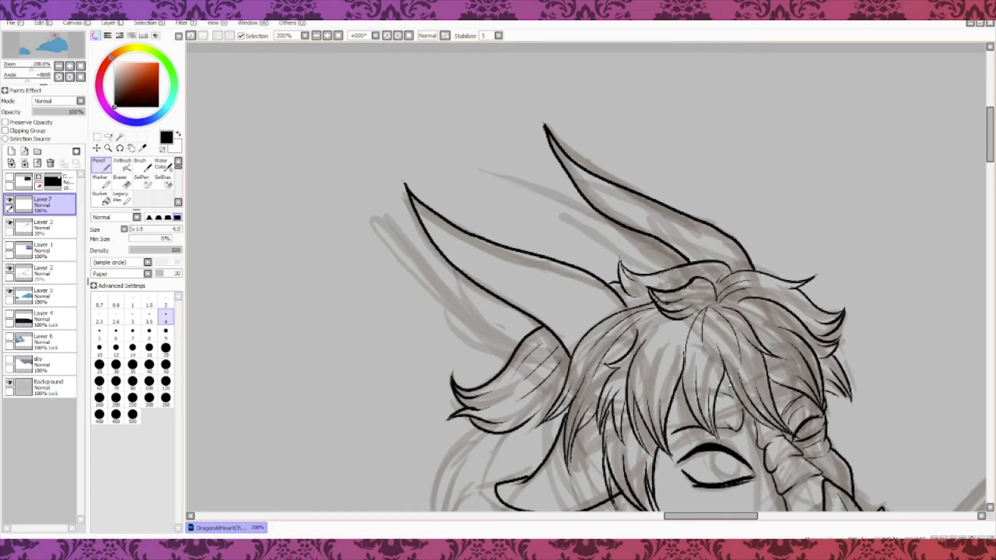
Ink the ear's fur and the first pointed mane tufts hanging behind and below it
drag(695, 312, 653, 394)
drag(711, 516, 692, 517)
drag(990, 135, 990, 160)
drag(642, 227, 596, 263)
mouse_move(597, 264)
mouse_down()
mouse_move(629, 279)
mouse_move(604, 391)
mouse_up()
drag(605, 391, 624, 309)
mouse_move(612, 327)
mouse_down()
mouse_move(626, 368)
mouse_move(669, 392)
mouse_up()
drag(674, 304, 716, 332)
drag(719, 210, 651, 275)
drag(687, 229, 651, 252)
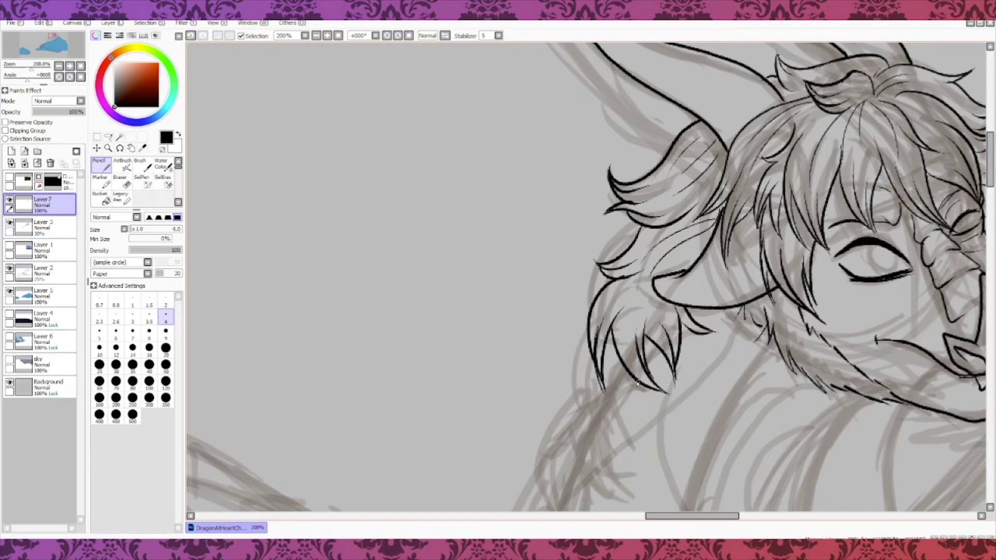
Ink the upper mane tufts along the back of the dragon's neck
drag(638, 387, 651, 451)
drag(618, 418, 649, 452)
drag(585, 334, 582, 417)
mouse_move(571, 217)
mouse_down()
mouse_move(514, 282)
mouse_move(576, 264)
mouse_up()
drag(617, 235, 626, 311)
drag(598, 264, 614, 329)
drag(586, 280, 622, 360)
Ink the lower mane tufts tapering down toward the base of the neck
drag(607, 301, 576, 392)
mouse_move(576, 391)
mouse_down()
mouse_move(565, 364)
mouse_move(549, 438)
mouse_up()
mouse_move(538, 288)
mouse_down()
mouse_move(504, 326)
mouse_move(540, 429)
mouse_up()
drag(508, 404, 545, 469)
drag(545, 433, 566, 504)
drag(519, 446, 563, 504)
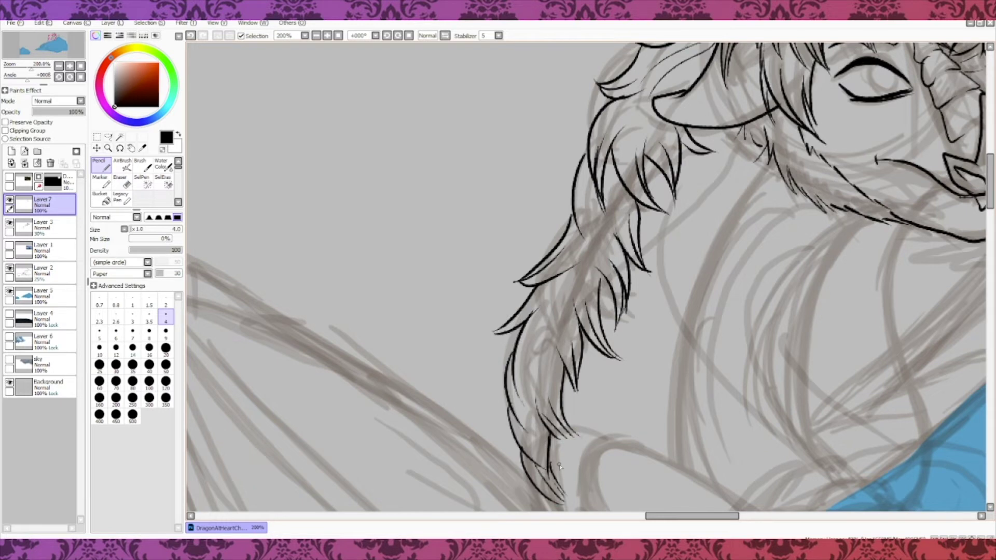
Ink the front contour of the dragon's neck from the jaw down to the paw
drag(696, 516, 733, 516)
mouse_move(563, 222)
mouse_down()
mouse_move(539, 252)
mouse_move(490, 269)
mouse_up()
mouse_move(520, 267)
mouse_down()
mouse_move(463, 352)
mouse_move(483, 427)
mouse_up()
drag(991, 206, 991, 221)
drag(497, 300, 529, 358)
Ink the inner edge of the throat plates and the curved lines dividing them
mouse_move(467, 45)
mouse_down()
mouse_move(392, 250)
mouse_move(419, 377)
mouse_up()
drag(433, 104, 475, 136)
drag(397, 208, 443, 226)
drag(397, 312, 461, 309)
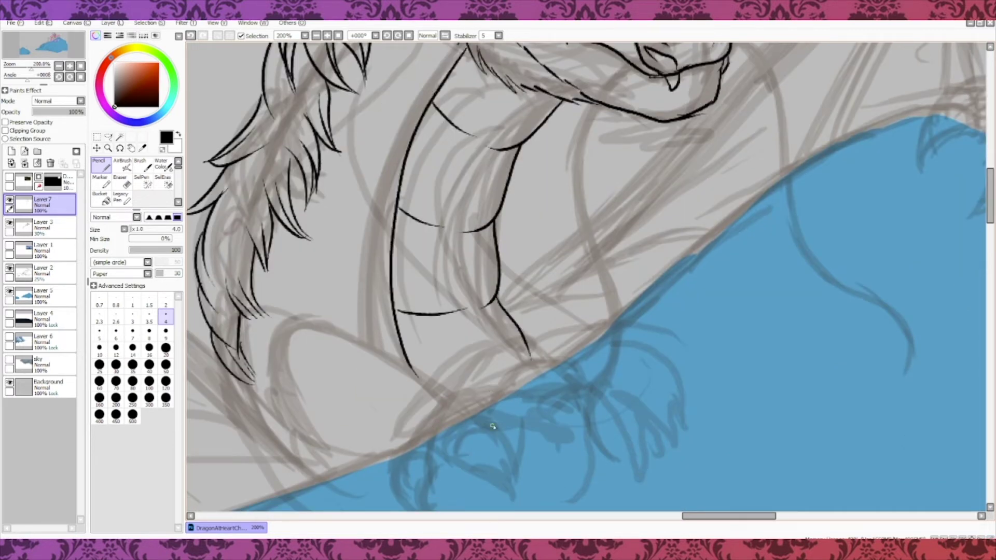
Ink the rounded foreleg behind the near paw and the line running from the chest to the iceberg's edge
drag(275, 433, 438, 428)
drag(271, 392, 312, 476)
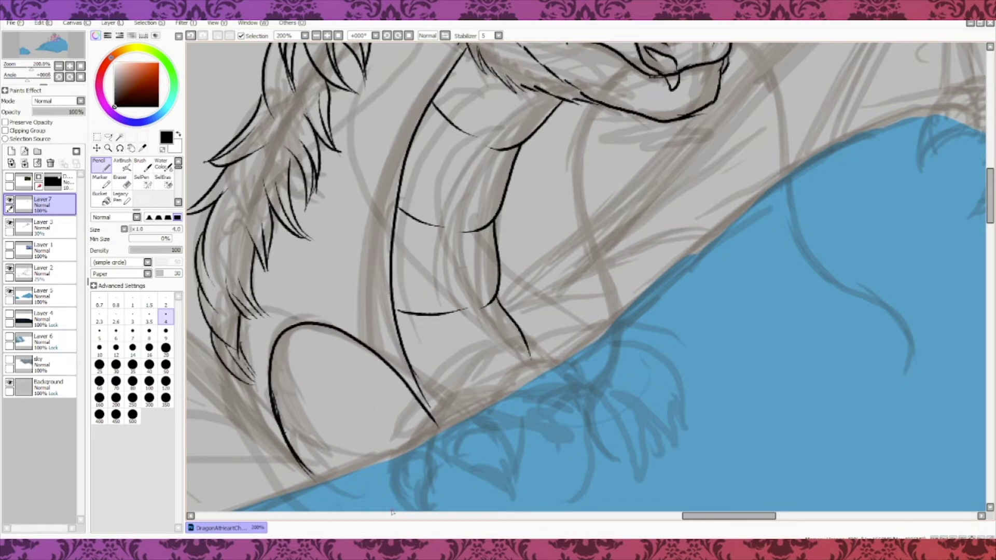
drag(500, 302, 667, 275)
Ink the near paw's first toe and curved claw, erasing the foreleg lines that overlap it
drag(990, 185, 989, 191)
mouse_move(437, 392)
mouse_down()
mouse_move(445, 476)
mouse_move(427, 387)
mouse_up()
mouse_move(401, 414)
mouse_down()
mouse_move(391, 393)
mouse_move(438, 377)
mouse_up()
drag(450, 383, 447, 407)
mouse_move(391, 393)
mouse_down()
mouse_move(464, 355)
mouse_move(413, 350)
mouse_up()
key(e)
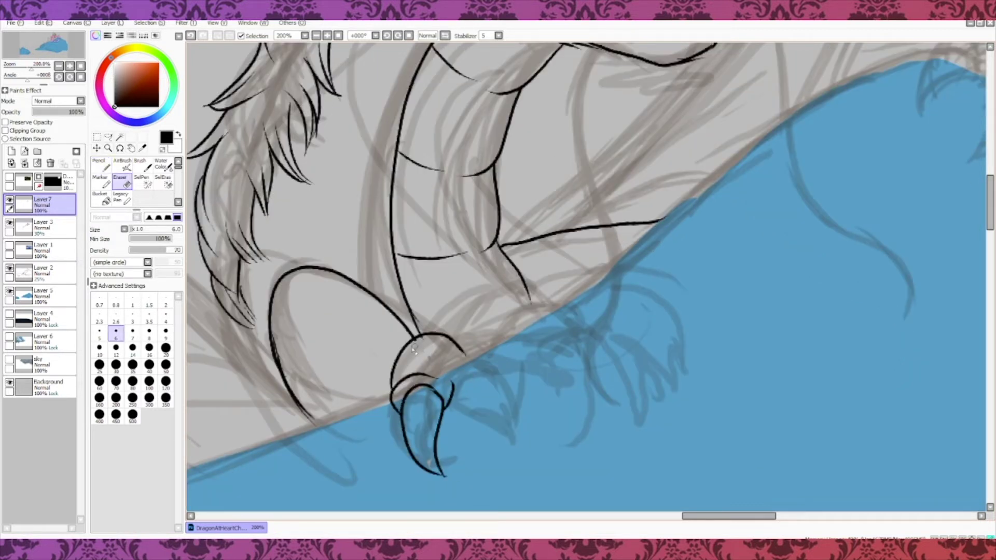
Ink the near paw's middle toe and its curved claw over the ice edge
key(n)
drag(500, 385, 499, 388)
drag(563, 382, 559, 441)
drag(499, 386, 549, 356)
mouse_move(453, 388)
mouse_down()
mouse_move(480, 360)
mouse_move(486, 381)
mouse_move(470, 348)
mouse_move(539, 321)
mouse_up()
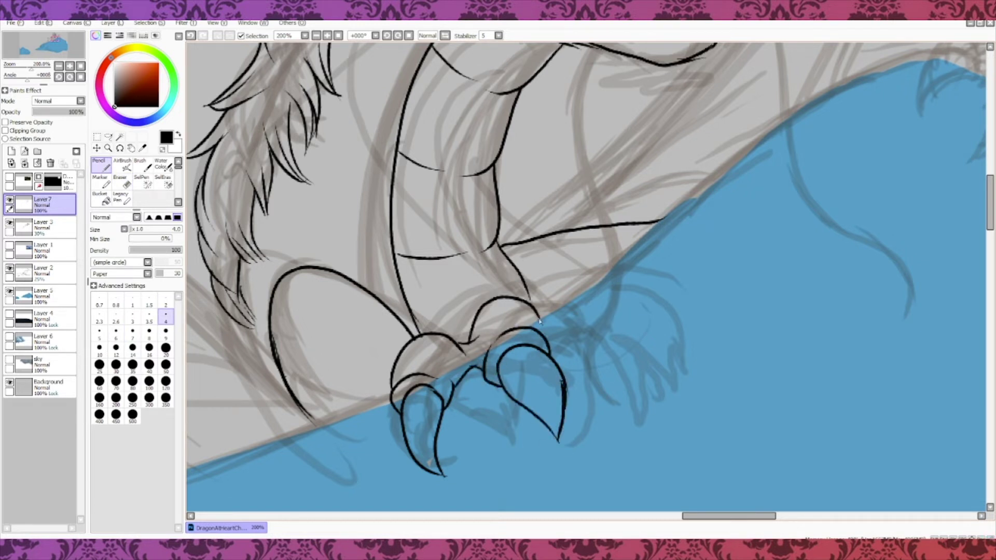
Ink the near paw's third toe and claw, cleaning up its overlapping lines
drag(592, 289, 645, 370)
drag(579, 331, 644, 376)
mouse_move(556, 305)
mouse_down()
mouse_move(581, 338)
mouse_move(558, 321)
mouse_up()
key(e)
key(n)
key(e)
key(n)
key(e)
key(n)
drag(606, 285, 568, 304)
mouse_move(557, 304)
mouse_down()
mouse_move(565, 333)
mouse_move(589, 280)
mouse_up()
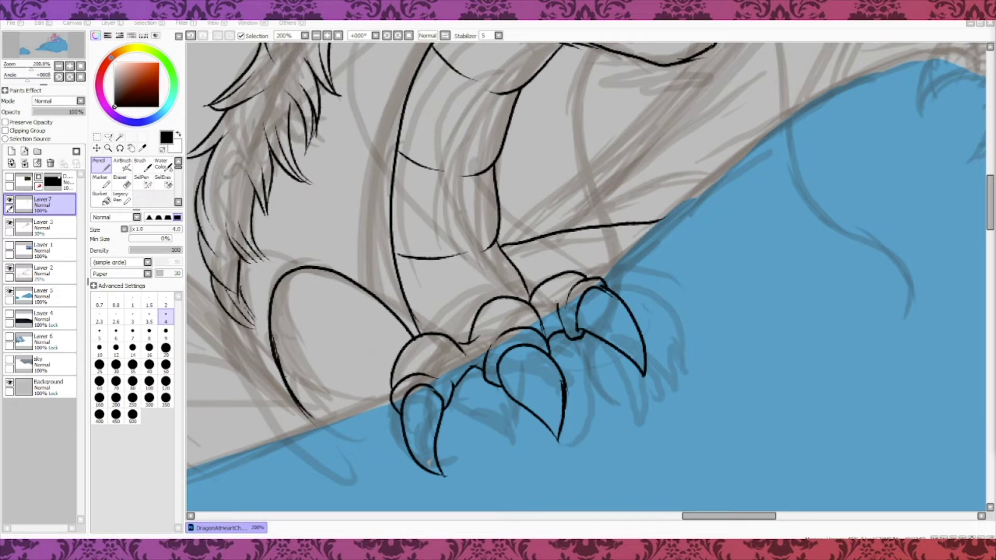
Ink the three toes and claws of the far paw resting on top of the iceberg
drag(755, 515, 789, 514)
drag(990, 202, 990, 174)
mouse_move(657, 283)
mouse_down()
mouse_move(664, 342)
mouse_move(671, 267)
mouse_move(704, 302)
mouse_move(710, 283)
mouse_move(721, 368)
mouse_up()
drag(708, 305, 721, 345)
drag(752, 312, 711, 266)
drag(784, 311, 789, 376)
mouse_move(765, 328)
mouse_down()
mouse_move(786, 378)
mouse_move(799, 325)
mouse_move(762, 279)
mouse_up()
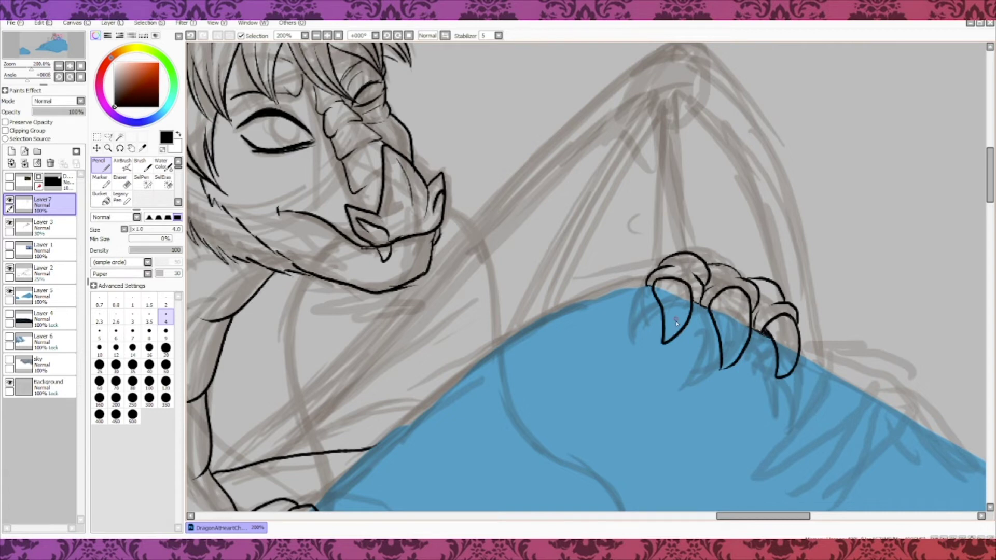
Add a new layer and ink the outer and inner contours of the wing behind the far paw
drag(777, 517, 763, 516)
click(12, 151)
mouse_move(335, 472)
mouse_down()
mouse_move(447, 379)
mouse_move(953, 387)
mouse_up()
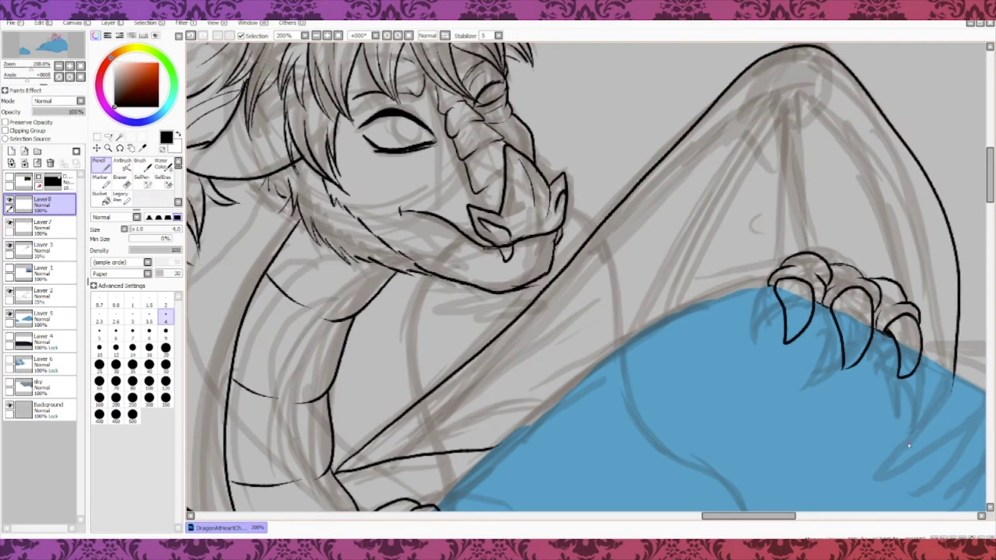
key(ctrl+z)
scroll(909, 446, down, 1)
drag(747, 516, 772, 516)
mouse_move(304, 454)
mouse_down()
mouse_move(574, 200)
mouse_move(772, 427)
mouse_up()
mouse_move(352, 455)
mouse_down()
mouse_move(651, 167)
mouse_move(587, 227)
mouse_move(760, 441)
mouse_up()
key(ctrl+z)
Ink the finger bones fanning down from the wrist of the wing behind the far paw
drag(654, 166, 558, 428)
drag(631, 186, 584, 267)
drag(561, 333, 528, 454)
mouse_move(654, 165)
mouse_down()
mouse_move(657, 360)
mouse_move(682, 417)
mouse_up()
key(ctrl+z)
key(ctrl+z)
drag(653, 166, 683, 419)
drag(671, 168, 716, 465)
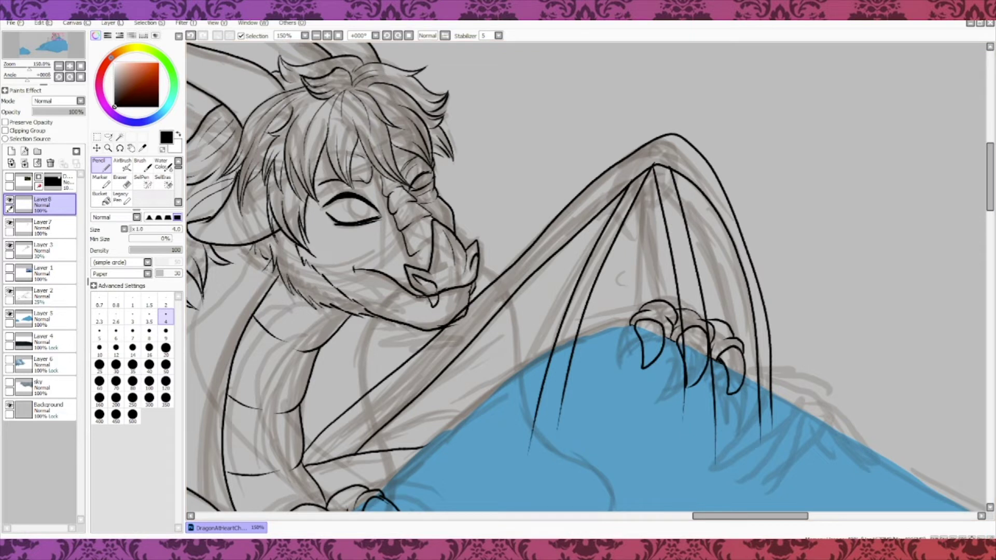
Erase the wing lines that run over the iceberg and the far paw's claws
key(e)
drag(542, 379, 529, 451)
drag(575, 345, 567, 394)
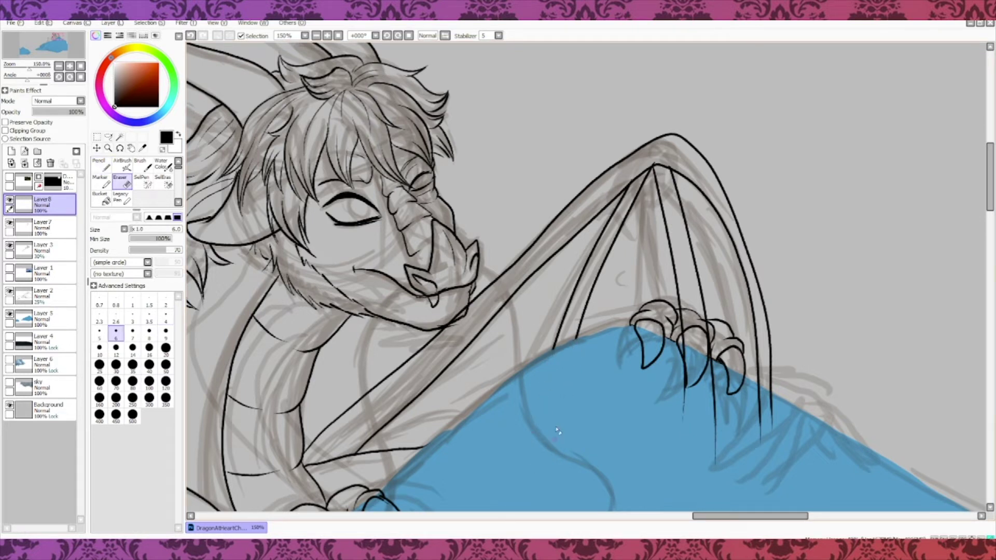
drag(715, 324, 718, 454)
drag(682, 315, 685, 394)
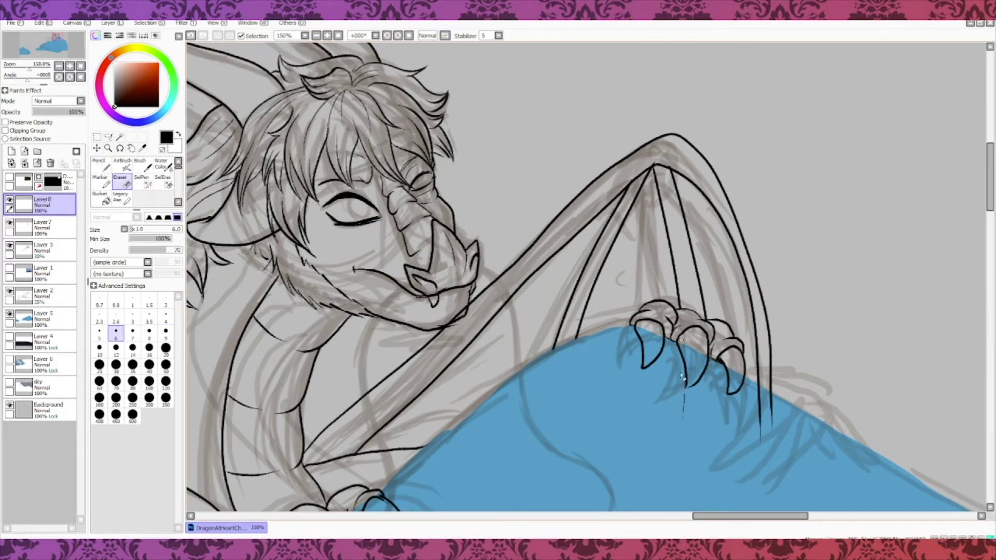
drag(761, 393, 761, 450)
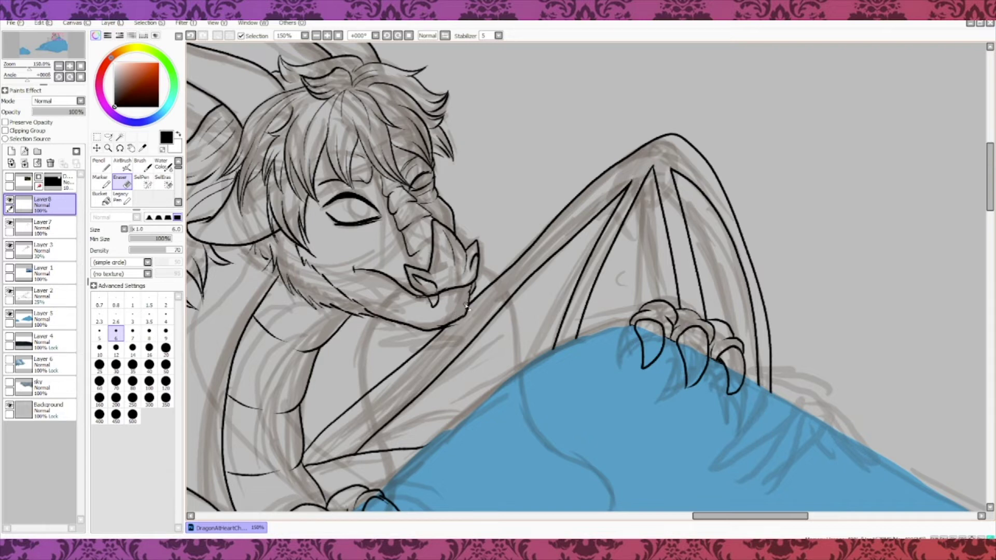
Draw two long wavy whiskers from the dragon's nostrils with the size 14 pencil
key(n)
scroll(407, 173, down, 5)
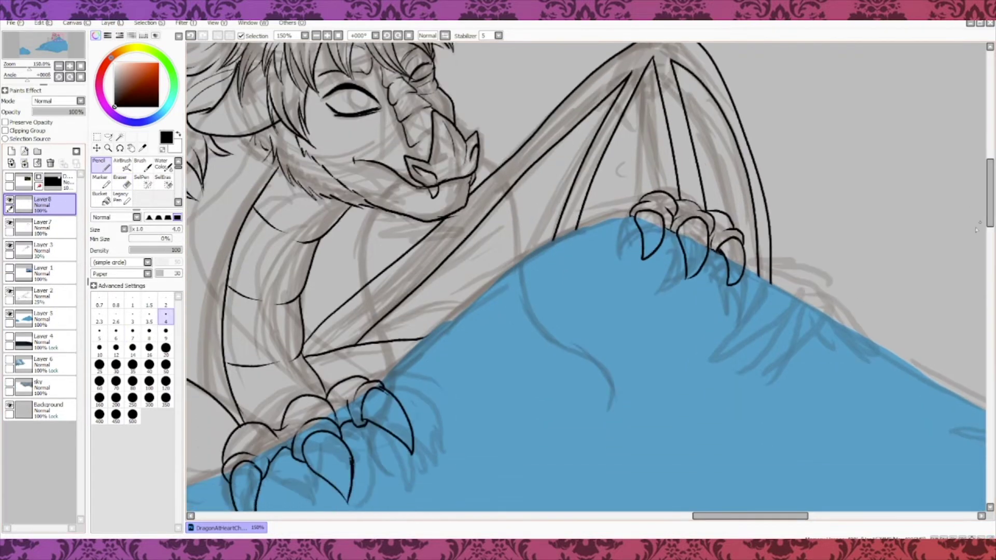
mouse_move(407, 173)
mouse_down()
mouse_move(371, 386)
mouse_move(400, 498)
mouse_up()
mouse_move(472, 156)
mouse_down()
mouse_move(503, 197)
mouse_move(596, 441)
mouse_up()
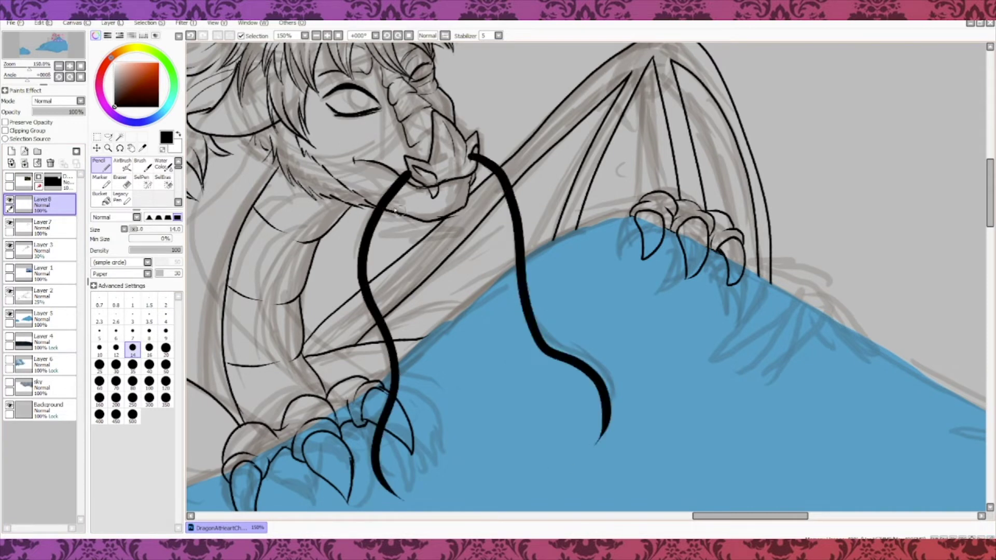
Erase the centres of both thick whiskers to leave outlines, and touch them up with the size 3 pencil
key(e)
mouse_move(410, 172)
mouse_down()
mouse_move(364, 236)
mouse_move(364, 292)
mouse_move(393, 358)
mouse_move(377, 473)
mouse_up()
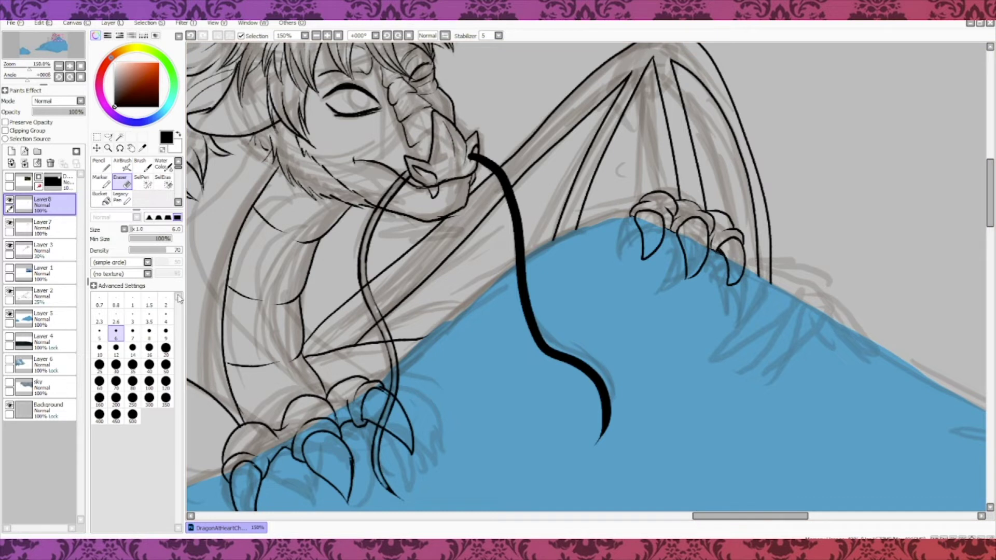
key(n)
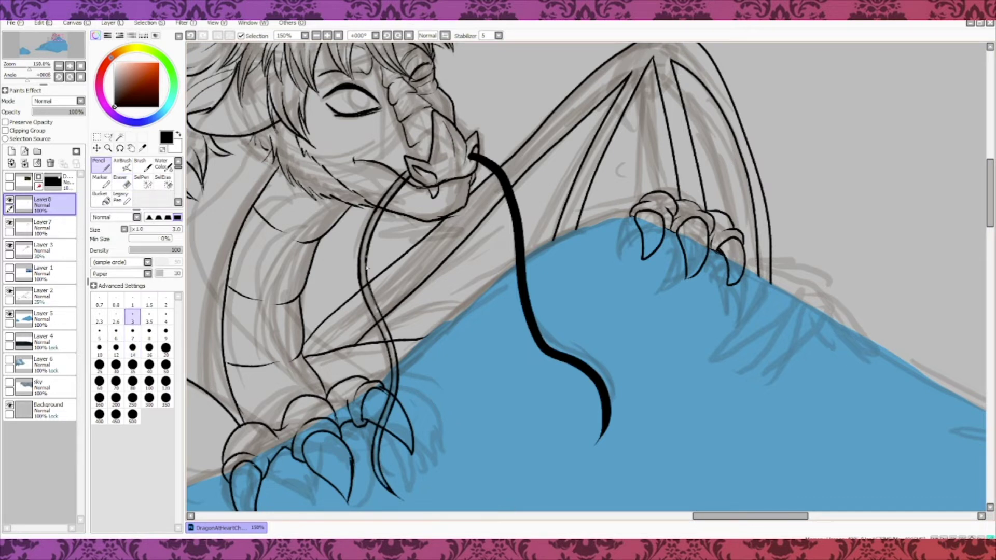
key(e)
mouse_move(471, 156)
mouse_down()
mouse_move(515, 217)
mouse_move(509, 178)
mouse_move(525, 311)
mouse_move(549, 349)
mouse_move(597, 381)
mouse_move(605, 420)
mouse_up()
key(n)
key(e)
key(n)
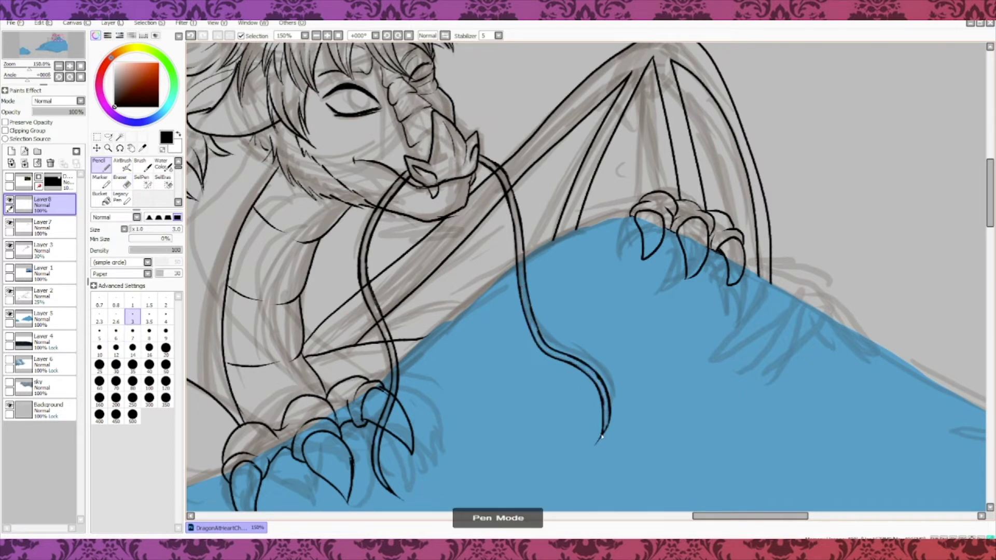
key(e)
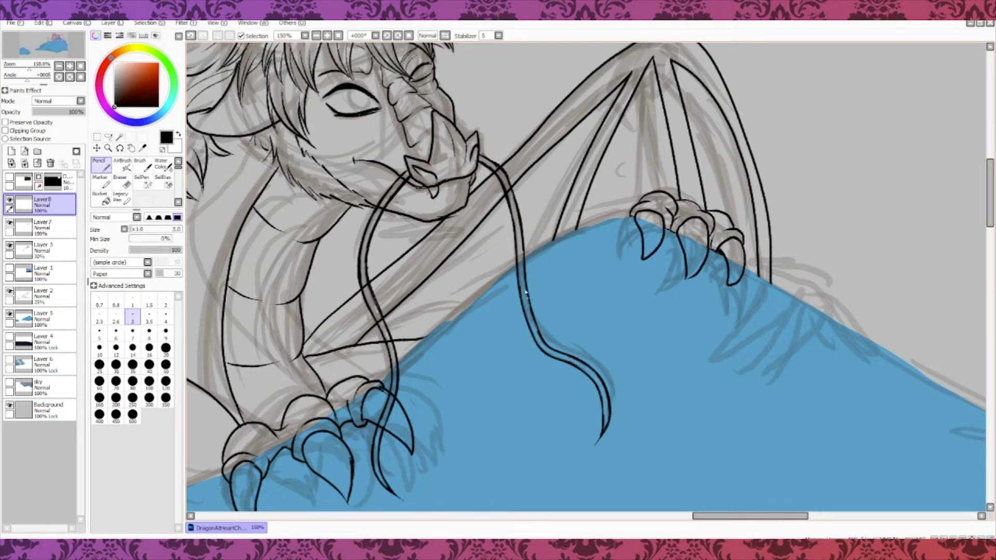
Ink the outer contour of the wing behind the dragon's back on Layer8 with the size 4 pencil
click(41, 227)
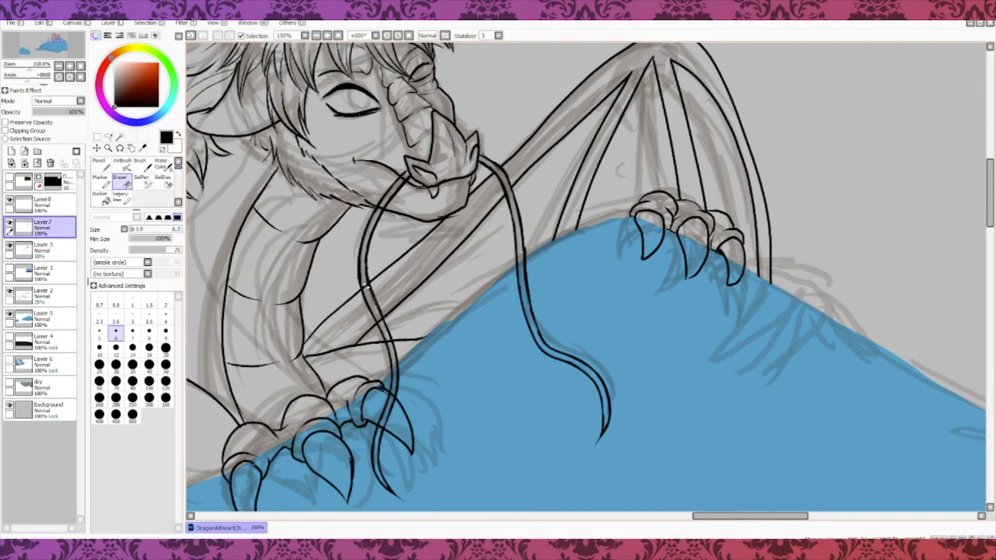
scroll(593, 106, down, 2)
click(42, 204)
key(e)
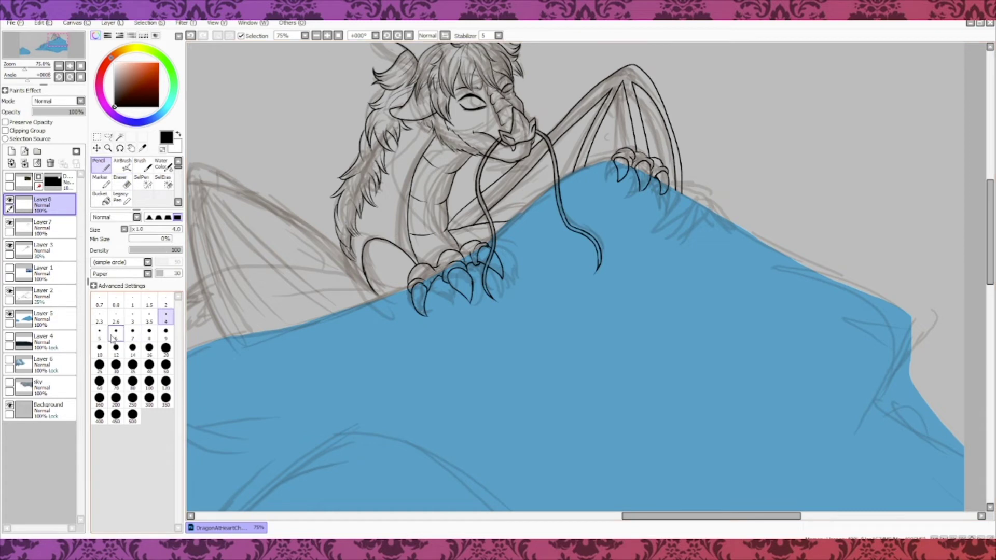
scroll(321, 135, up, 1)
mouse_move(375, 382)
mouse_down()
mouse_move(313, 230)
mouse_move(602, 335)
mouse_move(306, 171)
mouse_move(596, 345)
mouse_up()
key(ctrl+z)
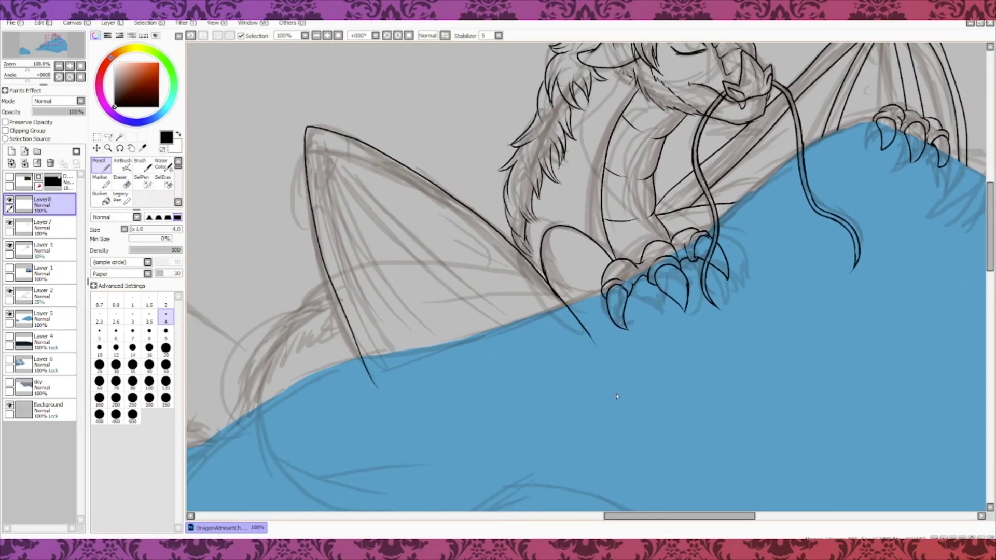
Ink the inner line of the back wing's outermost finger bone and erase its stray parts
drag(319, 145, 397, 401)
key(ctrl+z)
drag(321, 248, 384, 401)
key(e)
drag(340, 294, 377, 387)
key(e)
key(e)
drag(326, 228, 317, 216)
key(e)
Ink the remaining finger bones fanning out from the tip of the back wing
mouse_move(318, 146)
mouse_down()
mouse_move(399, 408)
mouse_move(582, 341)
mouse_move(442, 390)
mouse_up()
drag(319, 145, 465, 388)
key(ctrl+z)
key(ctrl+z)
mouse_move(319, 144)
mouse_down()
mouse_move(440, 382)
mouse_move(507, 364)
mouse_up()
drag(320, 144, 523, 396)
Erase the ends of the back wing's lines that extend past the iceberg's edge
key(e)
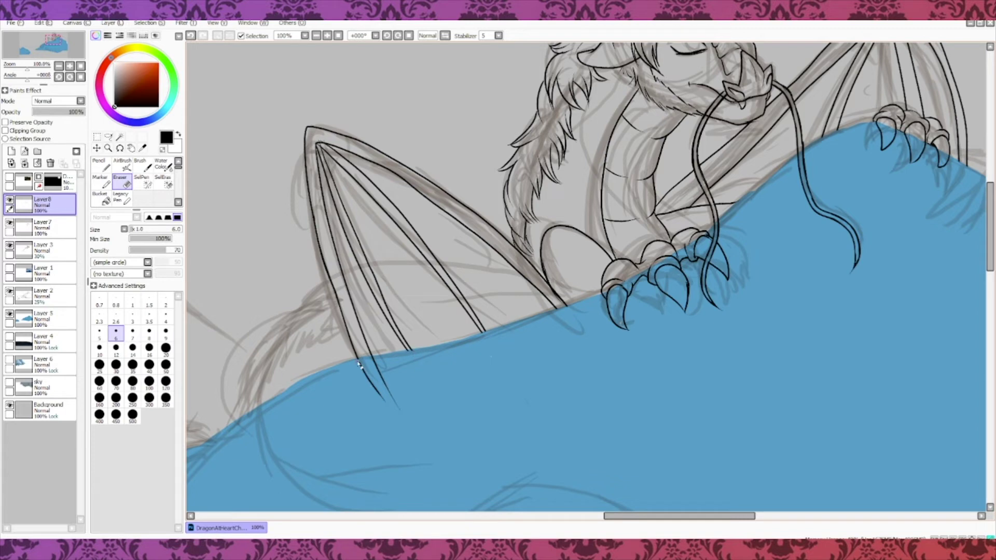
drag(362, 365, 380, 401)
scroll(412, 418, up, 2)
click(990, 194)
drag(219, 287, 241, 289)
scroll(185, 199, down, 2)
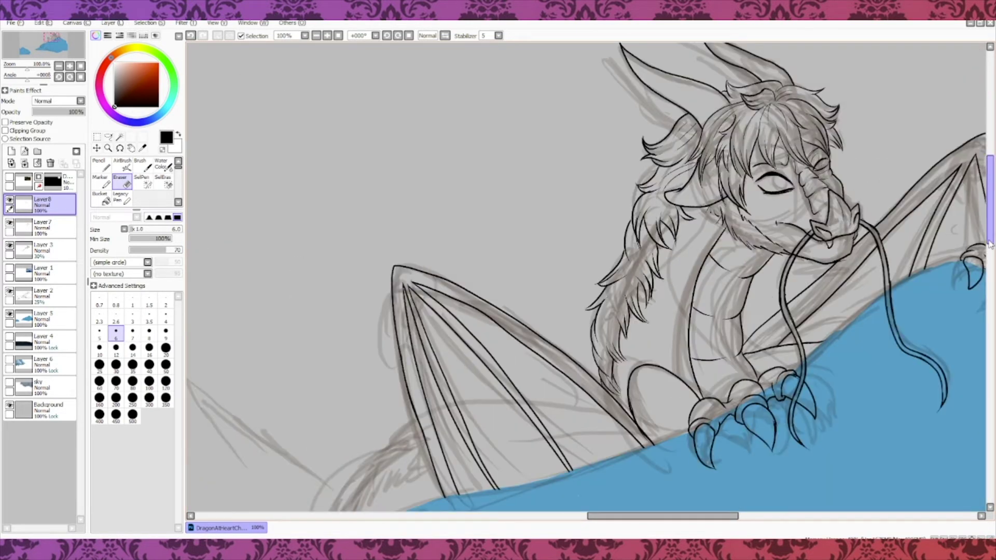
Ink the first fur tufts of the back ridge beside the rear wing's outer bone on Layer7 with the size 4 pencil
drag(990, 244, 990, 270)
click(66, 222)
key(n)
scroll(586, 273, up, 2)
drag(681, 516, 638, 516)
drag(614, 264, 560, 275)
mouse_move(599, 284)
mouse_down()
mouse_move(563, 279)
mouse_move(558, 363)
mouse_up()
drag(586, 314, 617, 402)
drag(607, 343, 615, 399)
drag(636, 355, 629, 409)
drag(584, 371, 551, 430)
drag(562, 381, 555, 428)
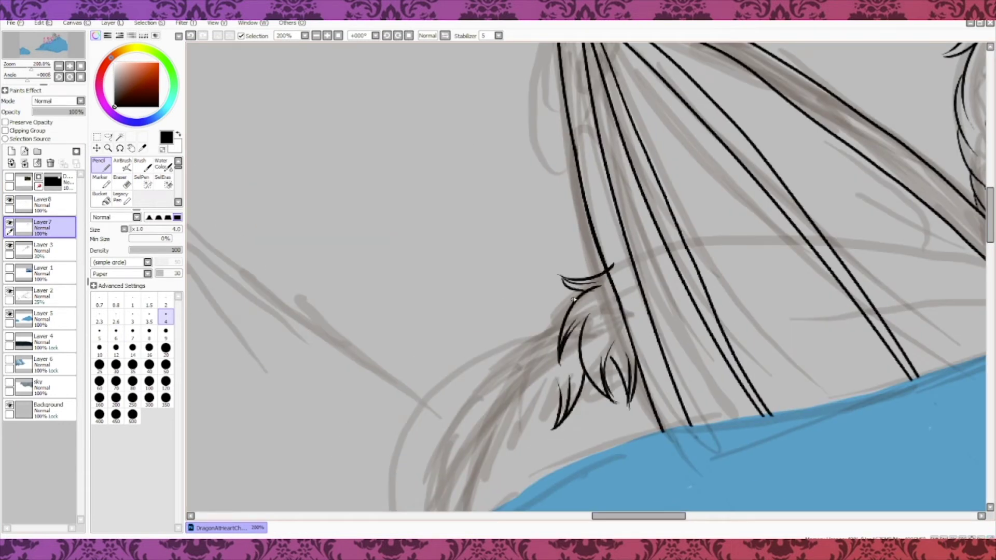
Ink the shaggy outer and inner fur edges of the back ridge as it curves down behind the wing
drag(576, 295, 513, 313)
drag(544, 323, 494, 405)
drag(519, 361, 498, 403)
drag(491, 394, 445, 410)
drag(540, 402, 506, 454)
mouse_move(550, 387)
mouse_down()
mouse_move(529, 454)
mouse_move(548, 431)
mouse_up()
mouse_move(490, 423)
mouse_down()
mouse_move(511, 475)
mouse_move(502, 494)
mouse_up()
drag(461, 447, 492, 495)
drag(483, 426, 469, 462)
mouse_move(531, 366)
mouse_down()
mouse_move(510, 407)
mouse_move(414, 441)
mouse_up()
drag(447, 442, 435, 501)
Ink the lowest fur tufts of the back ridge down to the iceberg and erase the ends that overlap the ice
drag(990, 215, 990, 244)
mouse_move(433, 239)
mouse_down()
mouse_move(411, 276)
mouse_move(421, 324)
mouse_up()
drag(450, 274, 441, 319)
drag(467, 273, 457, 317)
drag(474, 239, 469, 293)
drag(464, 267, 450, 313)
mouse_move(419, 288)
mouse_down()
mouse_move(404, 348)
mouse_move(434, 309)
mouse_up()
key(e)
drag(473, 281, 452, 300)
drag(409, 330, 403, 339)
drag(470, 291, 454, 305)
drag(452, 308, 439, 319)
scroll(962, 231, up, 5)
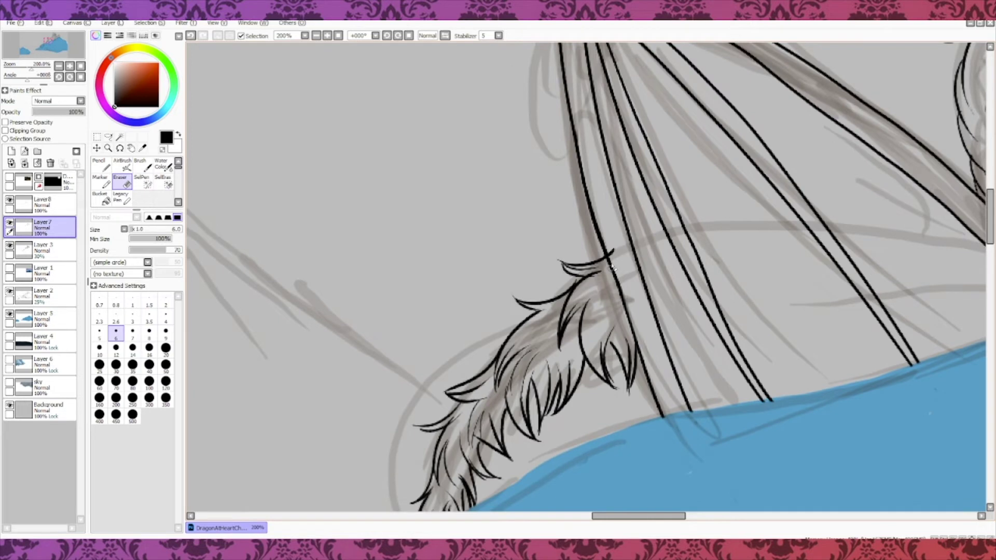
Ink the upper and lower contours of the tail as an S-curve draping over the iceberg down to its tip
key(n)
drag(656, 517, 618, 520)
drag(989, 237, 974, 294)
scroll(970, 252, down, 2)
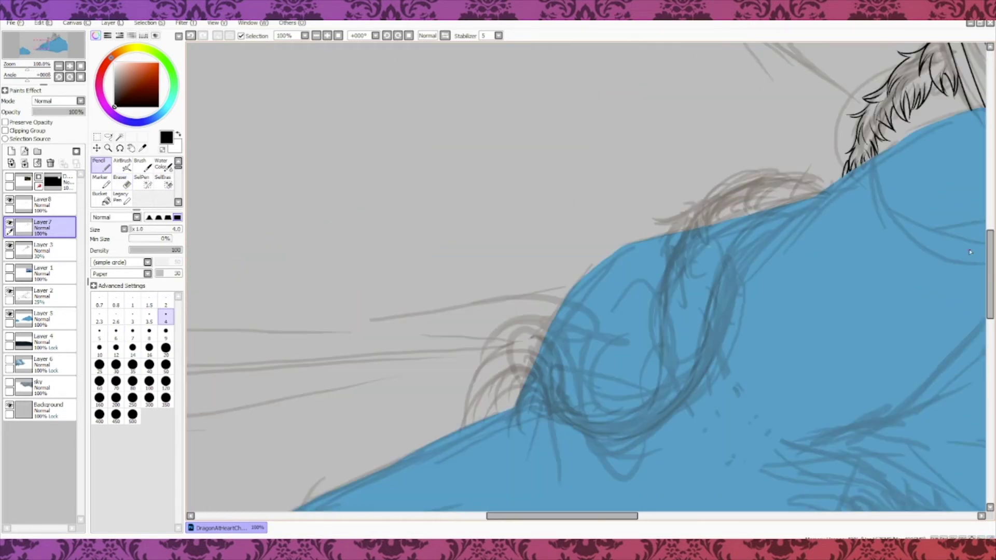
mouse_move(820, 198)
mouse_down()
mouse_move(618, 435)
mouse_move(550, 381)
mouse_up()
key(ctrl+z)
key(Page_Up)
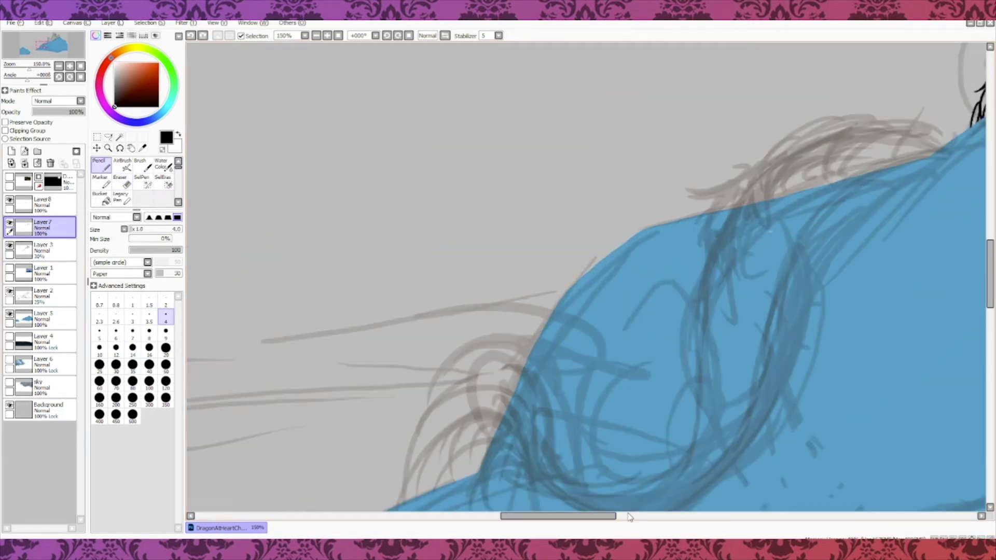
drag(613, 517, 642, 518)
drag(990, 279, 990, 280)
scroll(990, 282, down, 1)
mouse_move(737, 112)
mouse_down()
mouse_move(337, 415)
mouse_move(332, 363)
mouse_up()
mouse_move(332, 363)
mouse_down()
mouse_move(333, 378)
mouse_move(538, 309)
mouse_move(570, 185)
mouse_up()
key(ctrl+z)
mouse_move(747, 99)
mouse_down()
mouse_move(516, 278)
mouse_move(332, 369)
mouse_up()
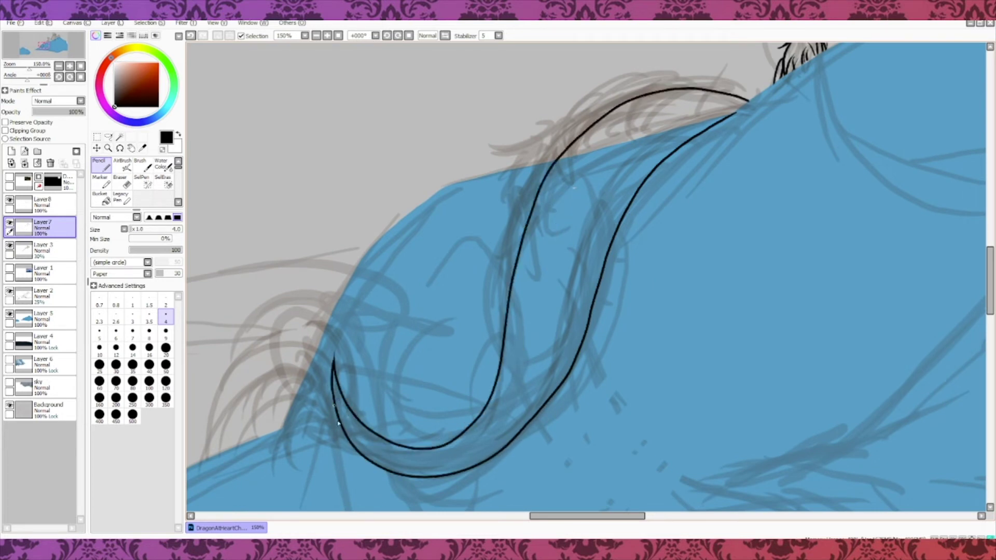
Ink the lowest fur tufts on the tail's upper contour and erase the smooth line running through them
mouse_move(498, 347)
mouse_down()
mouse_move(488, 381)
mouse_move(498, 396)
mouse_up()
drag(514, 328, 512, 374)
drag(520, 307, 519, 361)
drag(497, 311, 480, 344)
mouse_move(496, 332)
mouse_down()
mouse_move(485, 367)
mouse_move(502, 359)
mouse_up()
key(e)
key(n)
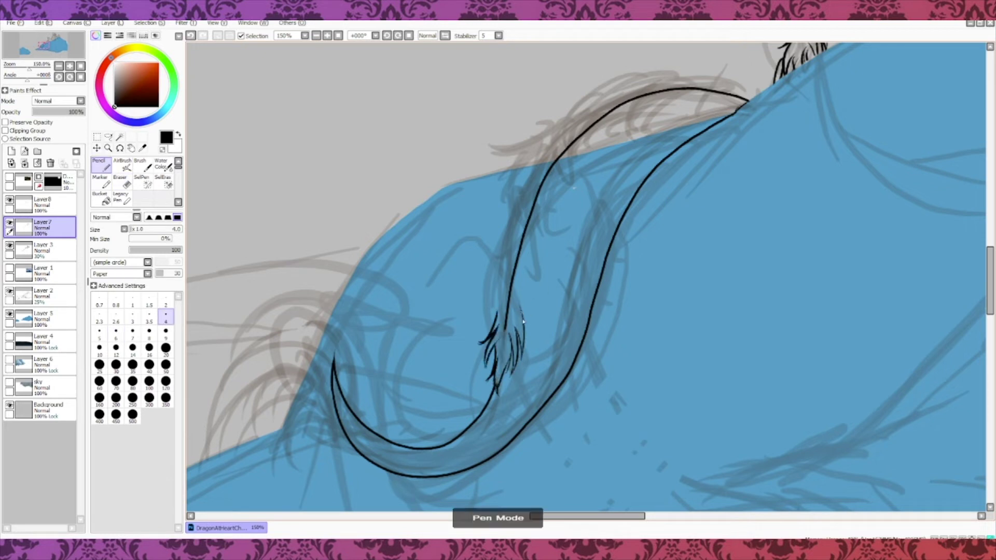
Ink the inner edge of the tail's fur ridge with jagged tufts up to where the tail meets the iceberg's crest
drag(540, 295, 521, 335)
drag(545, 238, 527, 316)
drag(552, 202, 542, 272)
drag(574, 166, 571, 207)
drag(612, 138, 581, 182)
drag(652, 115, 601, 168)
drag(658, 110, 654, 146)
drag(690, 102, 665, 143)
drag(721, 98, 675, 136)
drag(742, 101, 731, 113)
Ink the tail ridge's outer fur outline and erase the smooth contour line beneath the fur
mouse_move(747, 78)
mouse_down()
mouse_move(594, 75)
mouse_move(558, 129)
mouse_move(496, 150)
mouse_up()
mouse_move(537, 144)
mouse_down()
mouse_move(505, 190)
mouse_move(503, 249)
mouse_move(485, 259)
mouse_up()
mouse_move(503, 255)
mouse_down()
mouse_move(490, 298)
mouse_move(473, 310)
mouse_move(532, 216)
mouse_move(639, 96)
mouse_move(732, 97)
mouse_move(748, 102)
mouse_move(741, 106)
mouse_up()
key(e)
key(n)
Add fine fur strands inside the tail's ridge, from its curved crest down the side
drag(590, 118, 576, 155)
drag(621, 103, 576, 155)
drag(569, 134, 536, 202)
drag(530, 185, 509, 318)
drag(653, 85, 616, 119)
mouse_move(663, 84)
mouse_down()
mouse_move(621, 118)
mouse_move(652, 114)
mouse_up()
drag(704, 81, 665, 106)
drag(731, 83, 675, 98)
drag(748, 94, 714, 91)
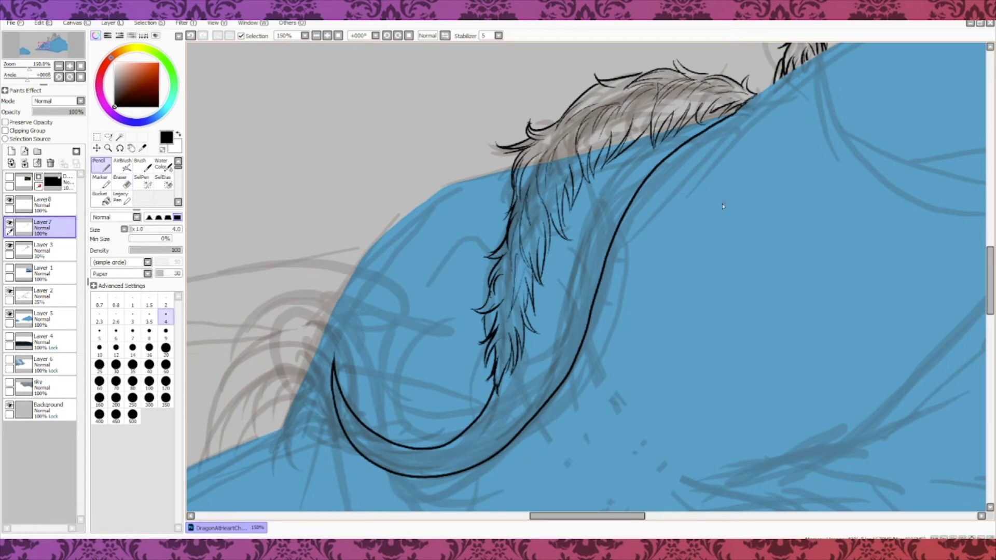
Ink the outline of the flowing hair tuft at the tail's tip, with several curved locks
drag(639, 516, 626, 517)
drag(451, 421, 440, 329)
mouse_move(442, 354)
mouse_down()
mouse_move(349, 327)
mouse_move(288, 370)
mouse_up()
drag(288, 370, 384, 348)
drag(295, 384, 342, 351)
drag(364, 394, 322, 469)
mouse_move(376, 409)
mouse_down()
mouse_move(343, 456)
mouse_move(371, 490)
mouse_up()
mouse_move(422, 420)
mouse_down()
mouse_move(395, 470)
mouse_move(457, 459)
mouse_up()
Erase the tail contour where it crosses the tip tuft and add hair strands inside the tuft
key(e)
mouse_move(433, 363)
mouse_down()
mouse_move(430, 394)
mouse_move(447, 449)
mouse_move(429, 403)
mouse_up()
key(n)
mouse_move(441, 418)
mouse_down()
mouse_move(429, 389)
mouse_move(348, 345)
mouse_up()
mouse_move(423, 405)
mouse_down()
mouse_move(375, 367)
mouse_move(407, 316)
mouse_up()
drag(415, 414, 360, 430)
Merge Layer8 down into Layer7 and rename the merged layer as lineart
scroll(430, 277, down, 4)
click(52, 201)
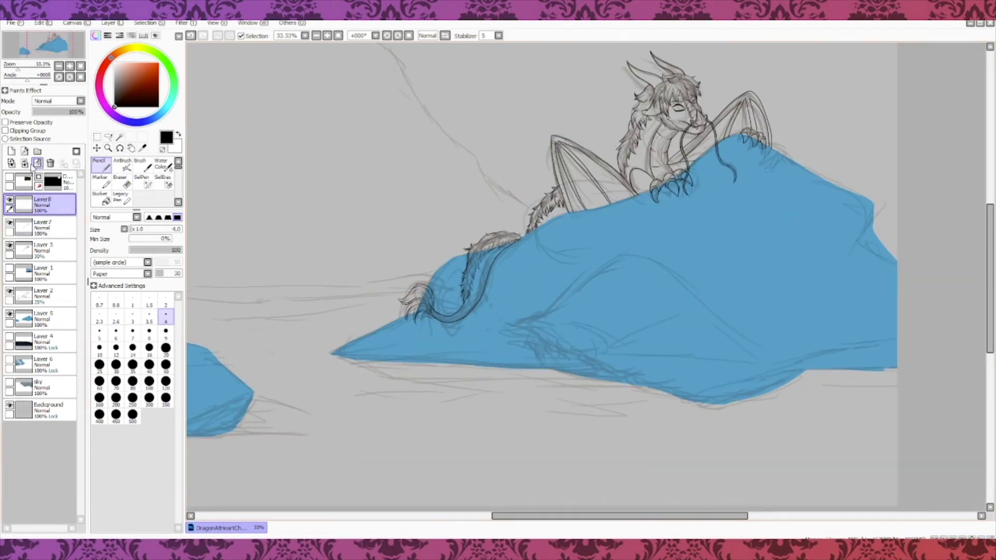
key(ctrl+e)
double_click(50, 201)
text(lineal)
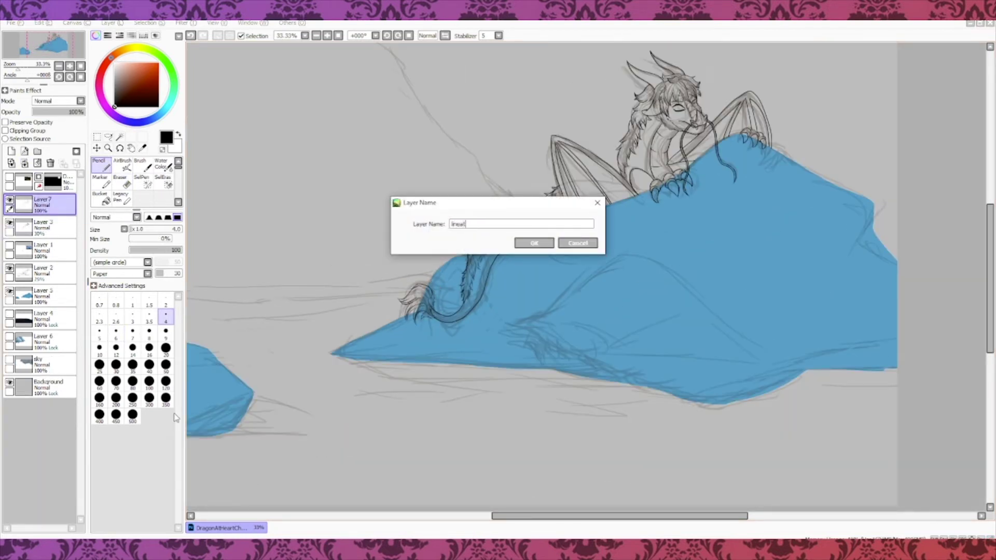
text(eart)
key(Return)
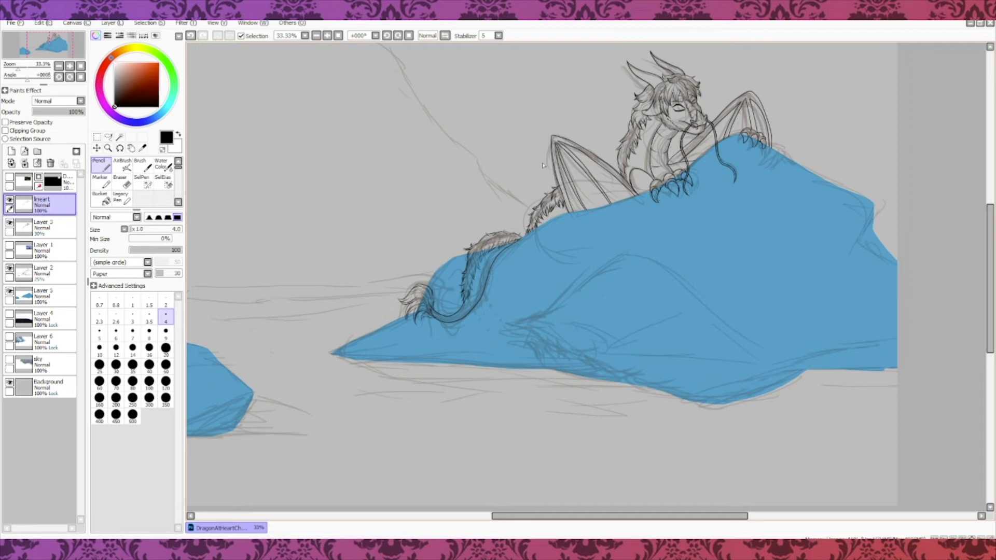
Save the illustration and switch to Photoshop to continue with DragonAtHeartCh29.psd
click(19, 23)
click(31, 82)
click(597, 268)
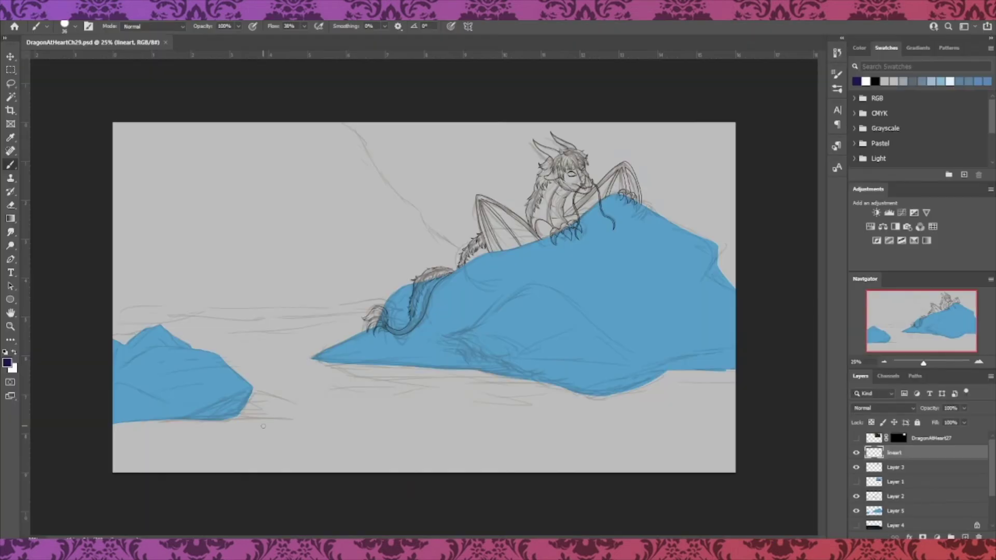
click(856, 525)
scroll(969, 459, down, 3)
click(856, 481)
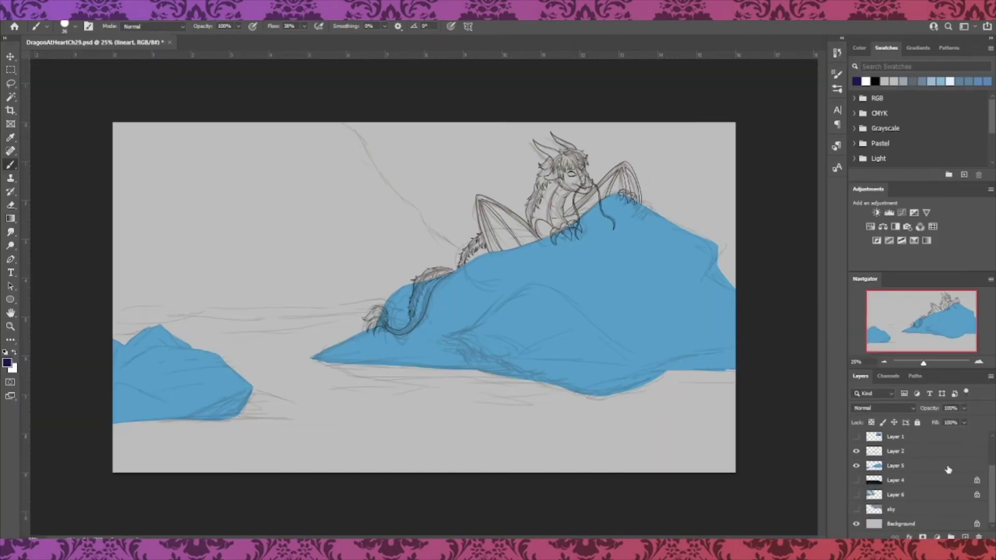
Add a new layer between Layer 3 and lineart, and show the DragonAtHeart27 reference layer
scroll(949, 469, up, 3)
click(929, 466)
click(965, 536)
click(856, 437)
key(ctrl+plus)
key(ctrl+plus)
key(ctrl+plus)
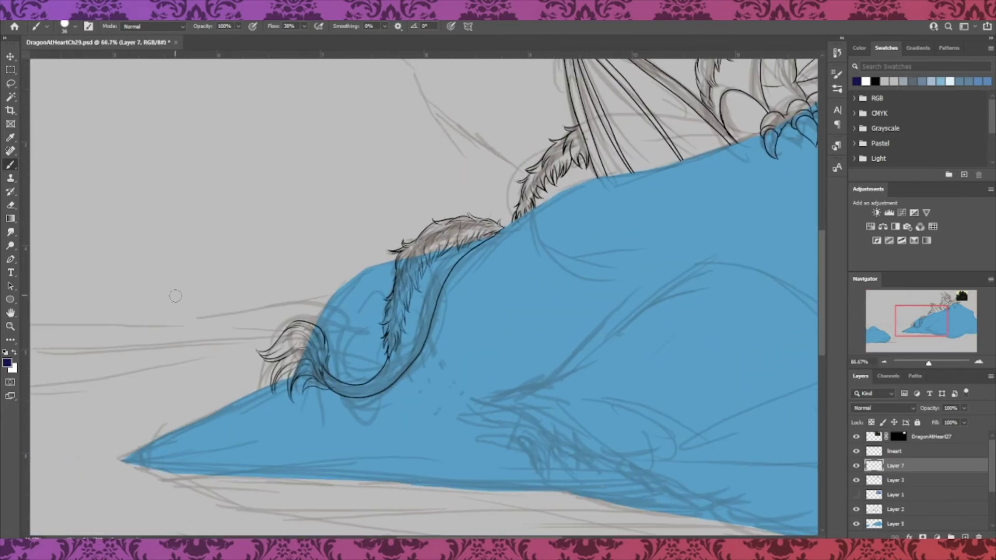
Set the foreground colour to a near-black sampled from the dragon in the reference image
drag(649, 205, 203, 431)
click(7, 363)
click(597, 117)
click(806, 277)
click(899, 229)
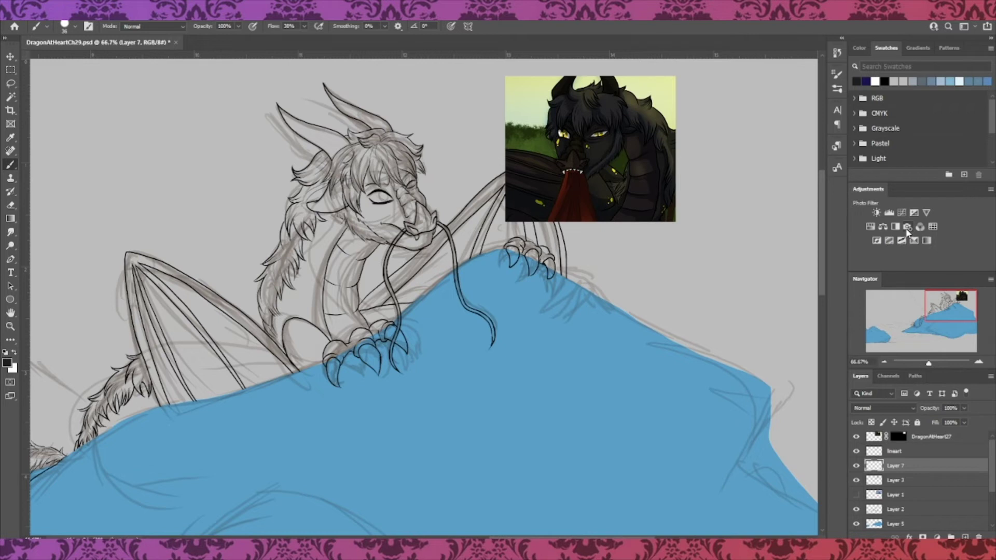
Paint near-black over the dragon's horns, hair, back mane, front claws and nearer whisker with the brush at 100% flow
drag(351, 236, 339, 199)
mouse_move(301, 117)
mouse_down()
mouse_move(349, 162)
mouse_move(347, 112)
mouse_move(388, 121)
mouse_move(386, 168)
mouse_move(354, 216)
mouse_move(317, 158)
mouse_move(301, 181)
mouse_move(325, 221)
mouse_move(296, 206)
mouse_move(268, 268)
mouse_move(278, 359)
mouse_move(342, 360)
mouse_move(356, 335)
mouse_move(378, 362)
mouse_move(372, 320)
mouse_up()
drag(414, 358, 411, 224)
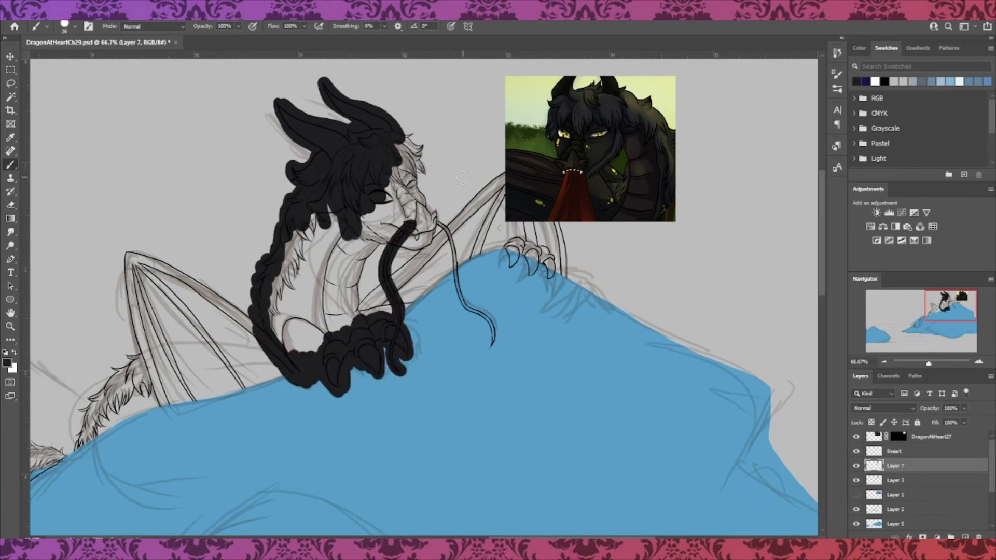
Clean up stray lines on the dragon's head and body on the lineart layer with a resized eraser
click(857, 466)
click(898, 451)
key(ctrl+plus)
key(ctrl+plus)
key(ctrl+plus)
key(e)
right_click(507, 365)
drag(356, 263, 348, 263)
double_click(534, 390)
mouse_move(259, 129)
mouse_down()
mouse_move(539, 376)
mouse_move(503, 376)
mouse_up()
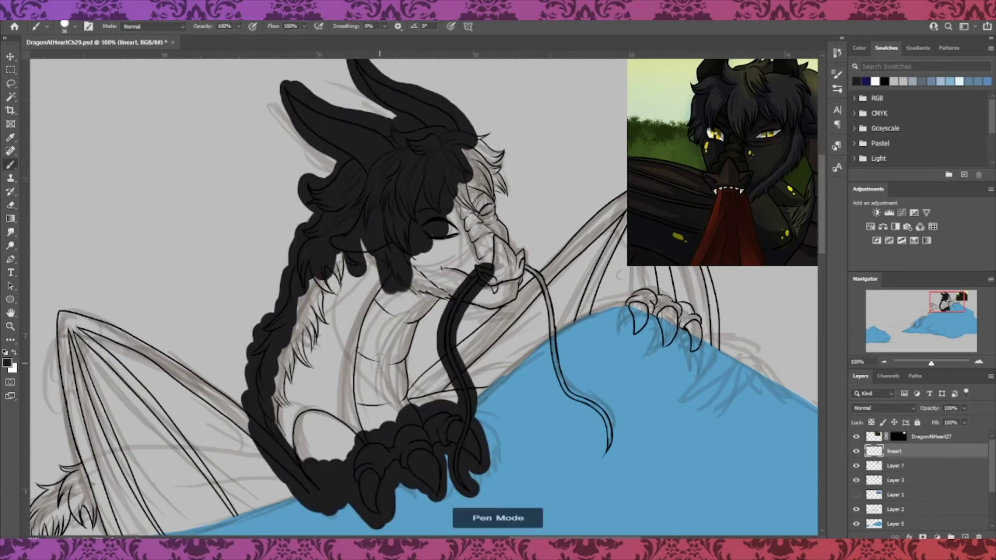
Fill the rest of the dragon's face, neck, body and other whisker with near-black on Layer 7
drag(293, 476, 317, 245)
key(ctrl+z)
click(896, 466)
mouse_move(292, 363)
mouse_down()
mouse_move(397, 395)
mouse_move(450, 291)
mouse_move(432, 234)
mouse_move(311, 311)
mouse_move(493, 249)
mouse_move(511, 228)
mouse_move(610, 430)
mouse_up()
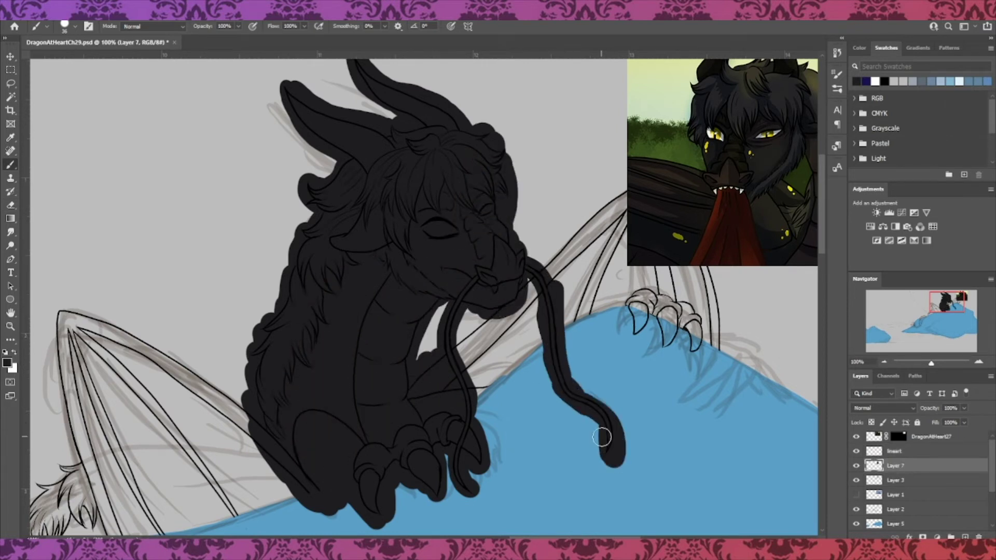
Hide the DragonAtHeart27 reference and fill the wings, far claws, back ridge, tail and tail tuft with near-black
mouse_move(499, 323)
mouse_down()
mouse_move(480, 391)
mouse_move(594, 227)
mouse_move(616, 220)
mouse_move(710, 338)
mouse_move(612, 290)
mouse_move(644, 208)
mouse_move(690, 282)
mouse_up()
click(856, 437)
mouse_move(58, 303)
mouse_down()
mouse_move(132, 357)
mouse_move(156, 466)
mouse_up()
drag(135, 464, 275, 254)
mouse_move(208, 257)
mouse_down()
mouse_move(150, 335)
mouse_move(283, 339)
mouse_move(372, 258)
mouse_move(439, 313)
mouse_up()
mouse_move(120, 407)
mouse_down()
mouse_move(197, 359)
mouse_move(527, 303)
mouse_up()
mouse_move(510, 296)
mouse_down()
mouse_move(505, 313)
mouse_move(430, 291)
mouse_move(343, 373)
mouse_move(405, 461)
mouse_move(433, 301)
mouse_move(360, 469)
mouse_move(524, 281)
mouse_up()
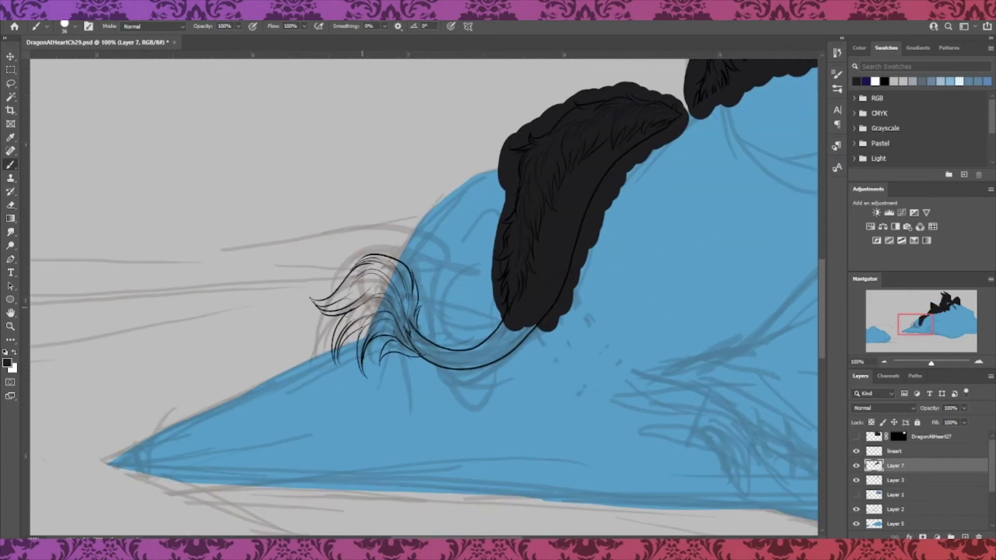
mouse_move(318, 300)
mouse_down()
mouse_move(378, 291)
mouse_move(455, 358)
mouse_move(523, 326)
mouse_move(385, 364)
mouse_up()
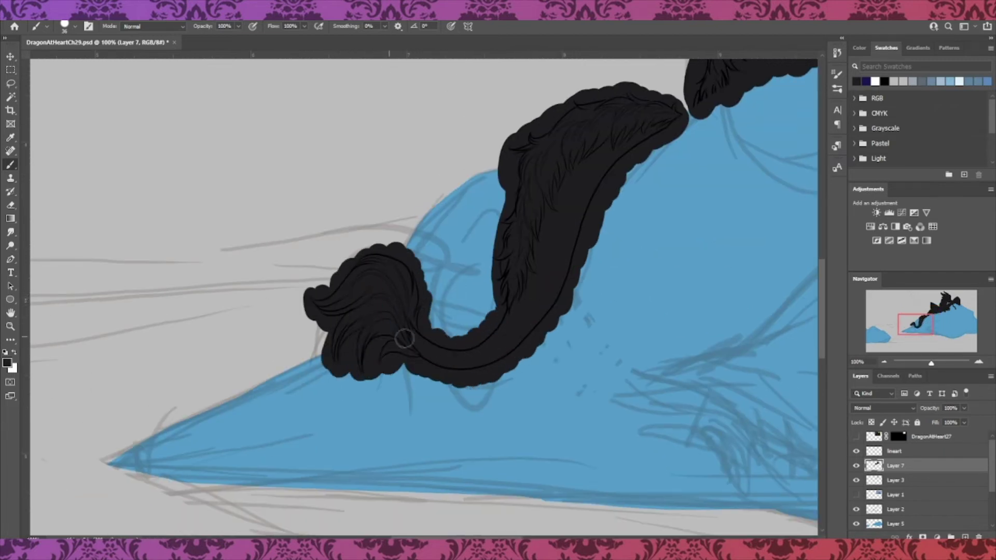
Lower Layer 7's opacity to 62% and mask out the black beyond the tail's lower contour with a new layer mask
drag(964, 408, 947, 421)
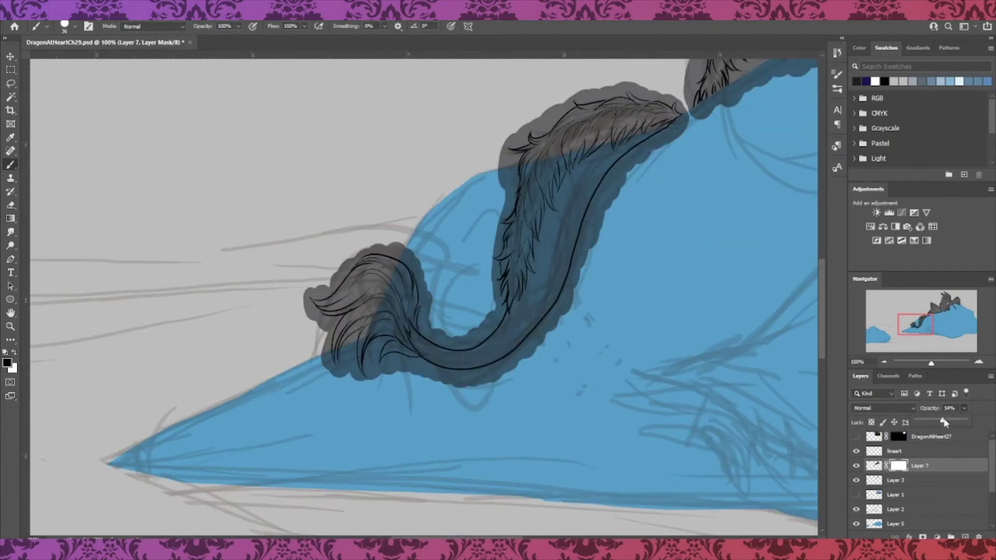
drag(648, 161, 509, 382)
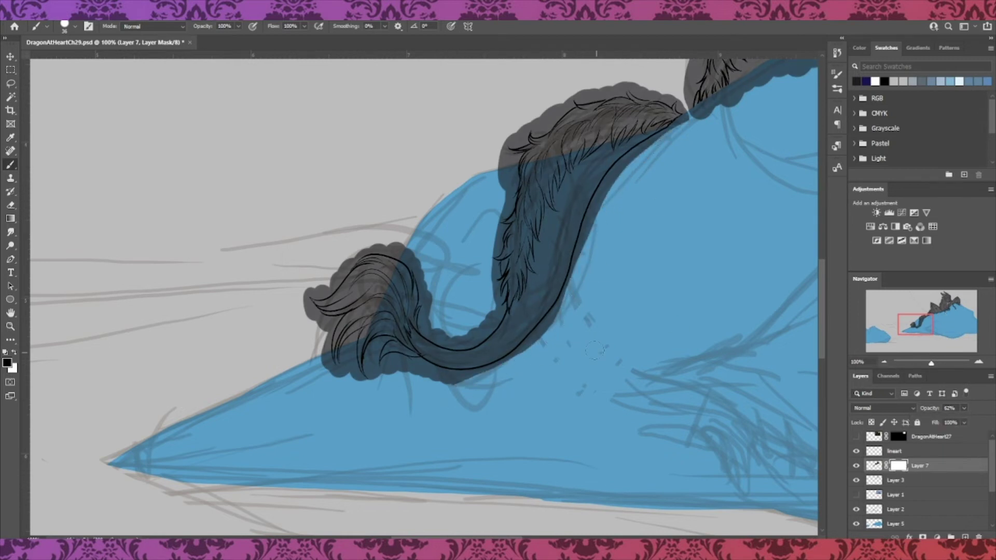
Reduce the brush size and mask out the black spilling past the tail tuft's inner edge
right_click(597, 343)
click(588, 389)
key(Return)
key(ctrl+plus)
key(ctrl+plus)
drag(441, 286, 450, 408)
mouse_move(440, 288)
mouse_down()
mouse_move(414, 361)
mouse_move(443, 420)
mouse_up()
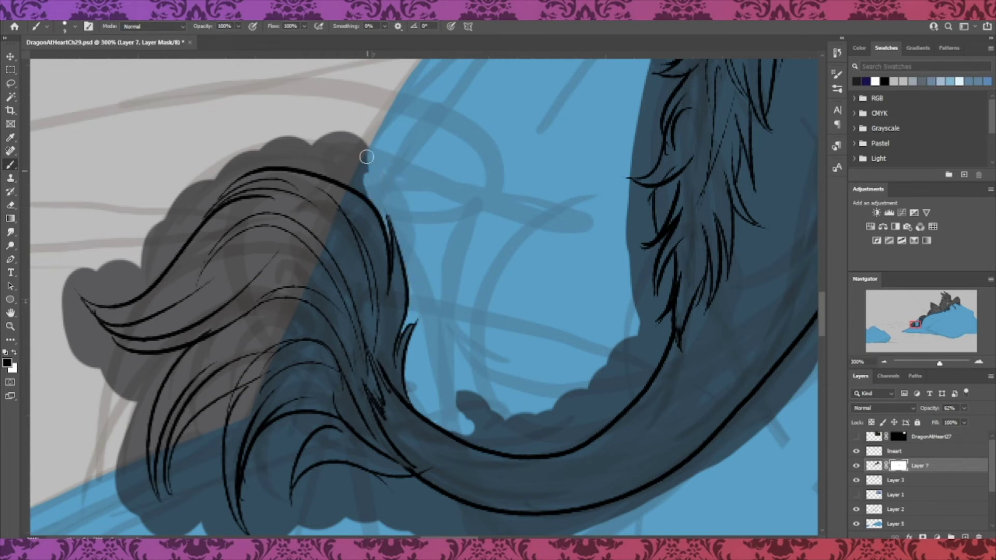
Mask out the black outside the tail tuft's upper contour, pointed tip and outermost lock
mouse_move(93, 292)
mouse_down()
mouse_move(125, 293)
mouse_move(151, 276)
mouse_move(170, 211)
mouse_up()
mouse_move(180, 251)
mouse_down()
mouse_move(227, 177)
mouse_move(267, 148)
mouse_move(366, 159)
mouse_up()
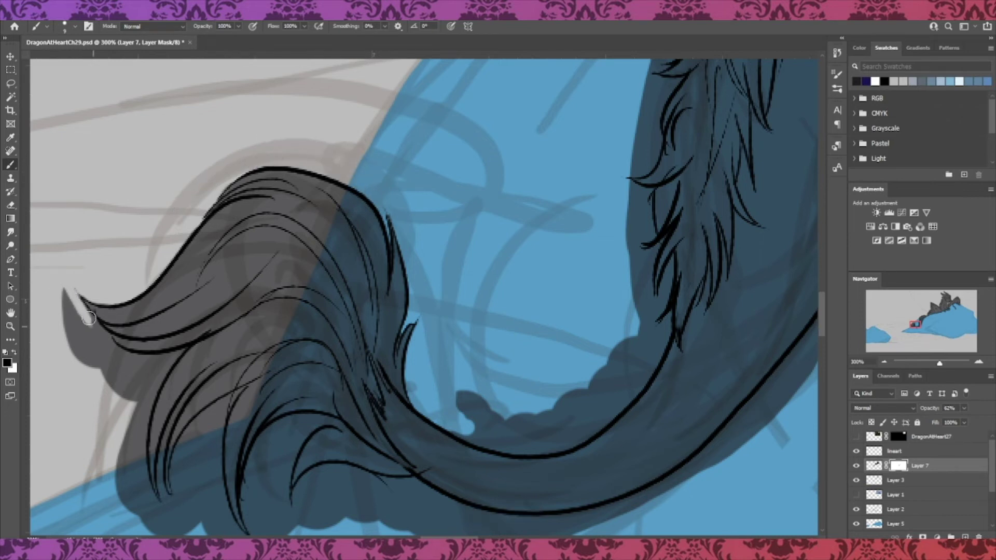
mouse_move(94, 337)
mouse_down()
mouse_move(125, 366)
mouse_move(140, 519)
mouse_move(167, 526)
mouse_move(180, 457)
mouse_up()
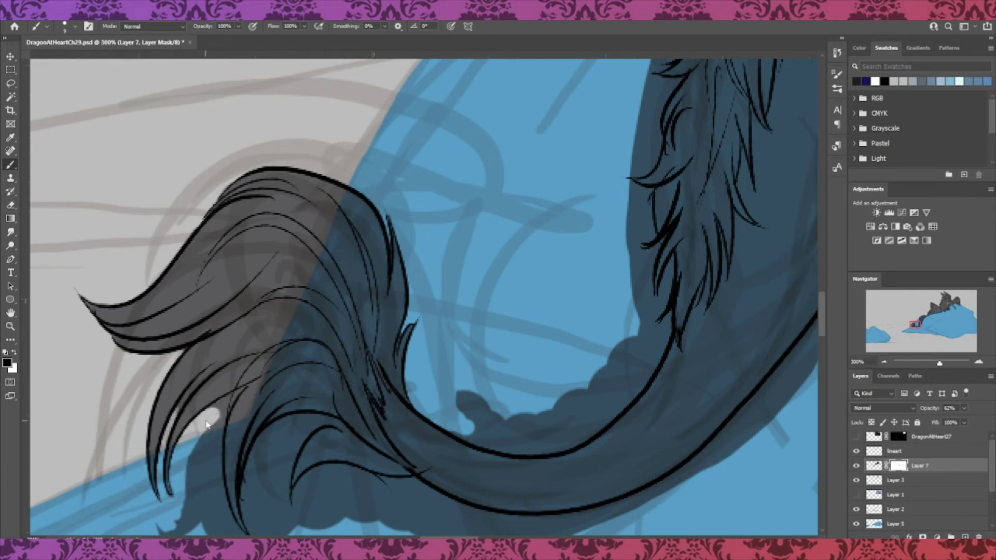
Mask out the black between and below the tail tuft's lower locks and along the underside of the tail's bend
drag(226, 411, 204, 537)
drag(916, 325, 915, 327)
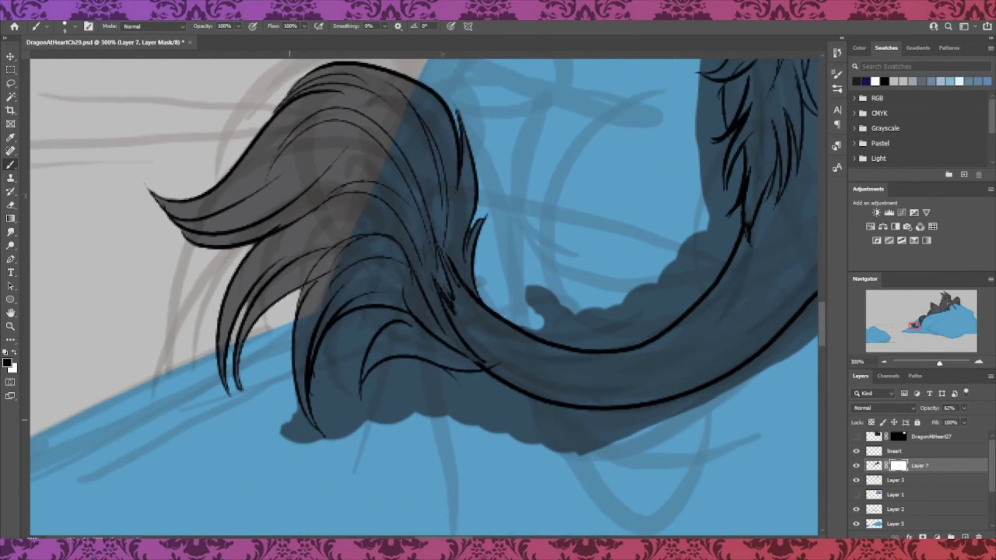
mouse_move(320, 449)
mouse_down()
mouse_move(330, 420)
mouse_move(324, 361)
mouse_up()
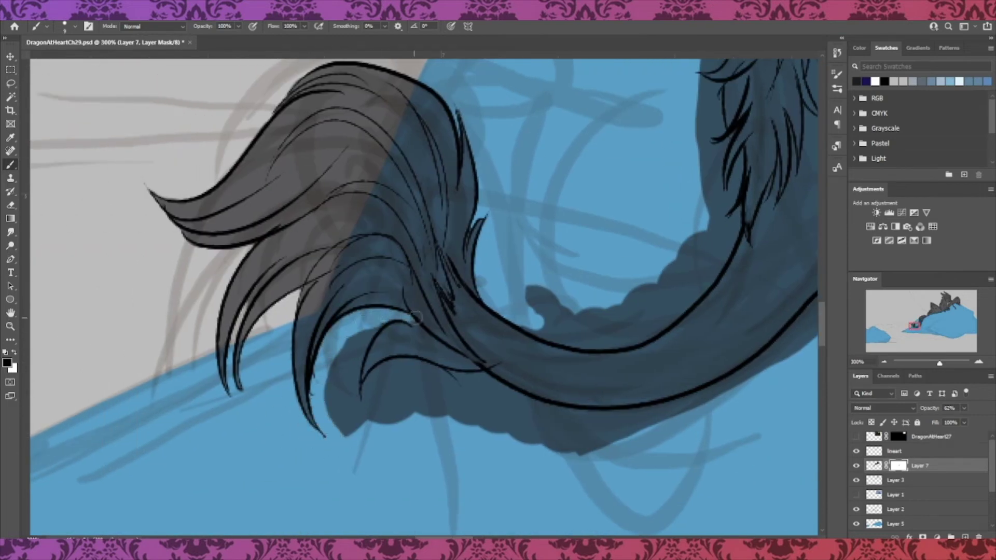
mouse_move(387, 324)
mouse_down()
mouse_move(342, 433)
mouse_move(379, 383)
mouse_move(446, 376)
mouse_move(511, 431)
mouse_move(568, 443)
mouse_move(760, 366)
mouse_up()
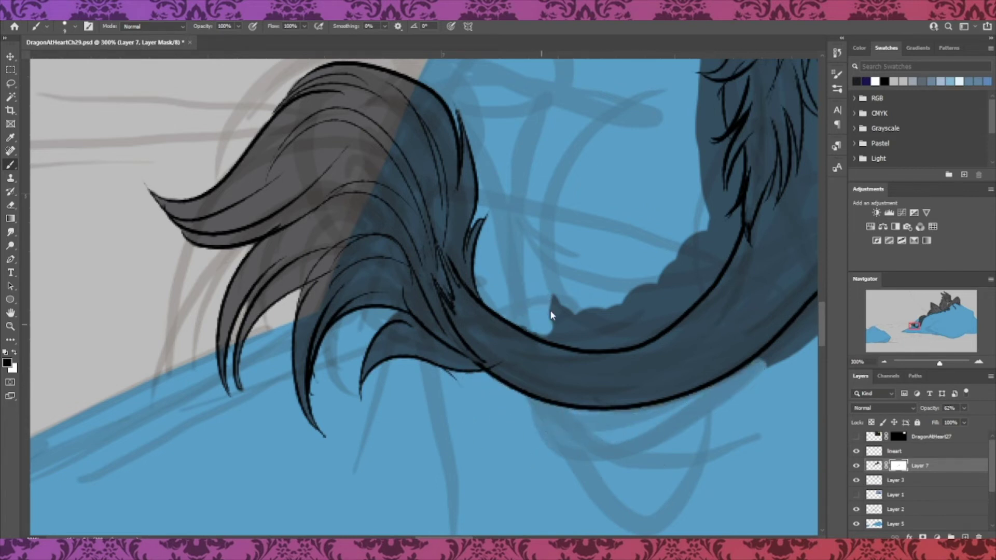
Mask out the black above the tail's inner curve and around the lowest fur locks of the tail ridge
drag(631, 320, 711, 234)
drag(660, 326, 733, 238)
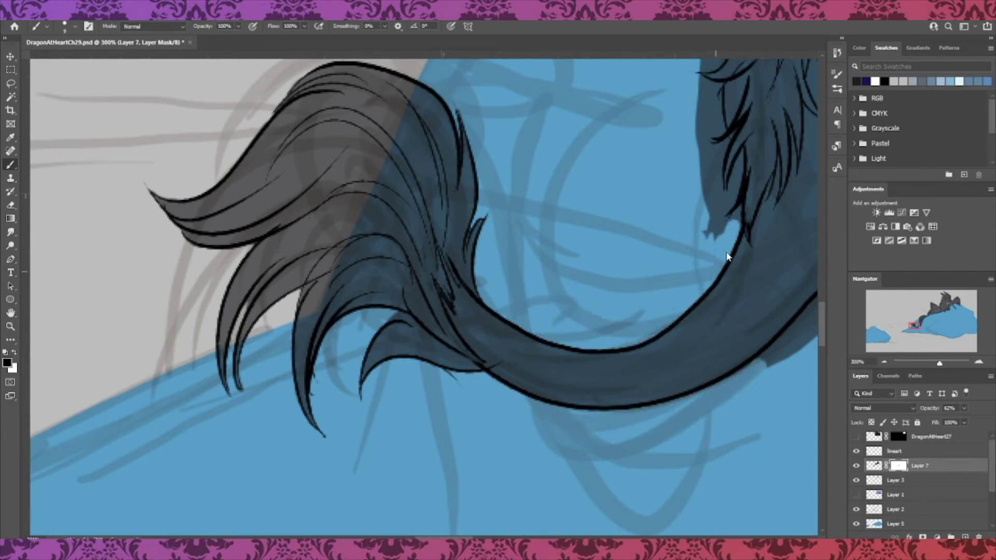
drag(795, 185, 479, 325)
drag(617, 264, 568, 383)
mouse_move(577, 325)
mouse_down()
mouse_move(479, 476)
mouse_move(587, 380)
mouse_up()
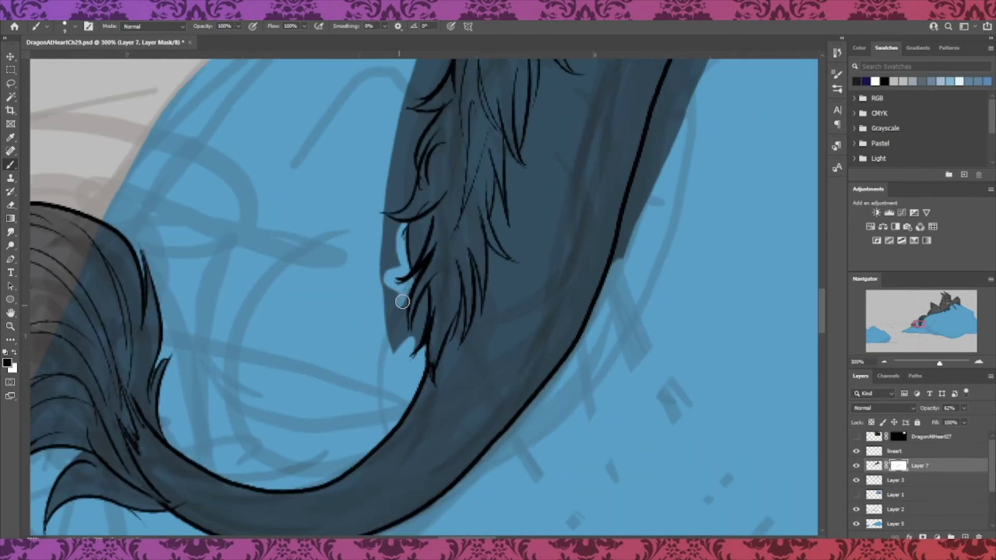
key(e)
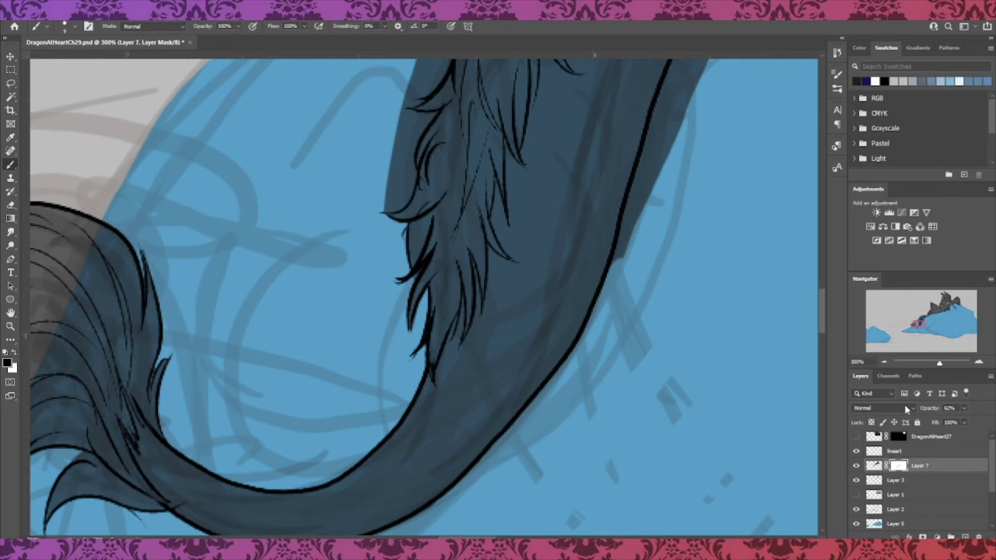
Mask out the black spilling past the smooth outer contour of the rising tail
drag(773, 207, 529, 522)
mouse_move(724, 94)
mouse_down()
mouse_move(655, 148)
mouse_move(692, 111)
mouse_up()
mouse_move(594, 192)
mouse_down()
mouse_move(644, 156)
mouse_move(464, 319)
mouse_move(618, 188)
mouse_up()
drag(464, 364, 428, 445)
drag(445, 348, 385, 533)
drag(923, 320, 919, 325)
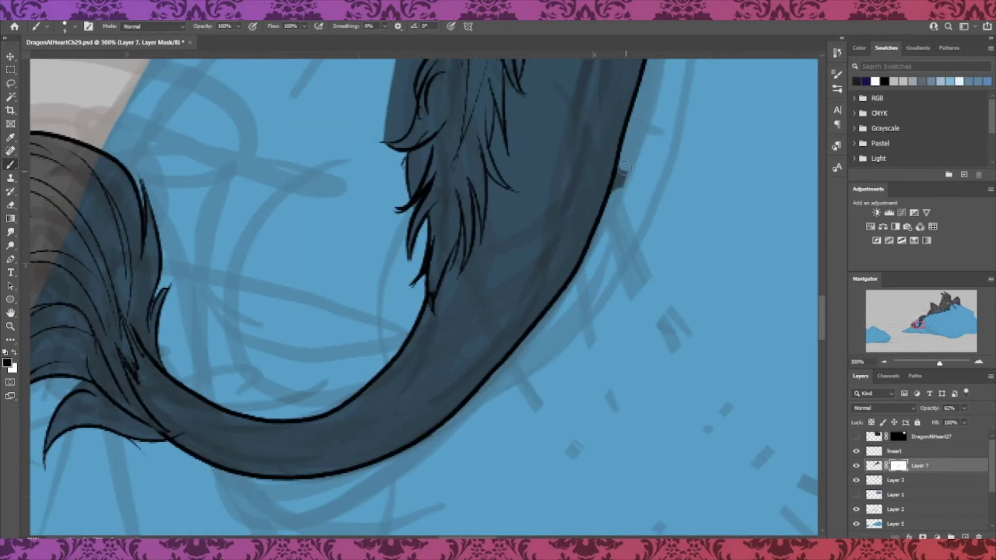
drag(622, 171, 616, 190)
Mask out the black outside the fur along the upper part of the rising tail, restoring over-erased spots
click(919, 320)
drag(382, 135, 390, 265)
mouse_move(394, 153)
mouse_down()
mouse_move(416, 202)
mouse_move(387, 311)
mouse_up()
key(e)
mouse_move(380, 365)
mouse_down()
mouse_move(362, 452)
mouse_move(374, 381)
mouse_up()
key(e)
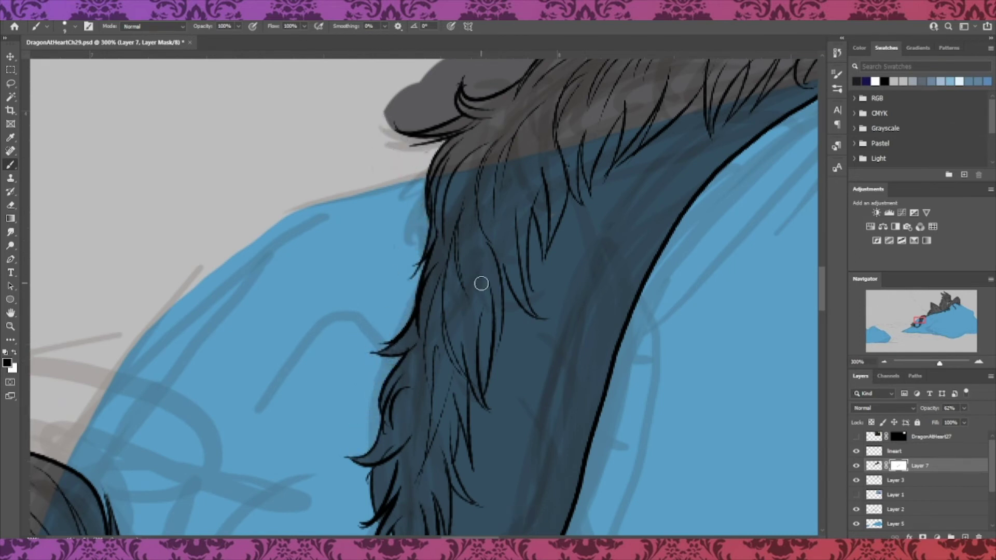
Mask out the black above the furry top of the tail's arch, following its upturned fur tips
scroll(481, 283, up, 5)
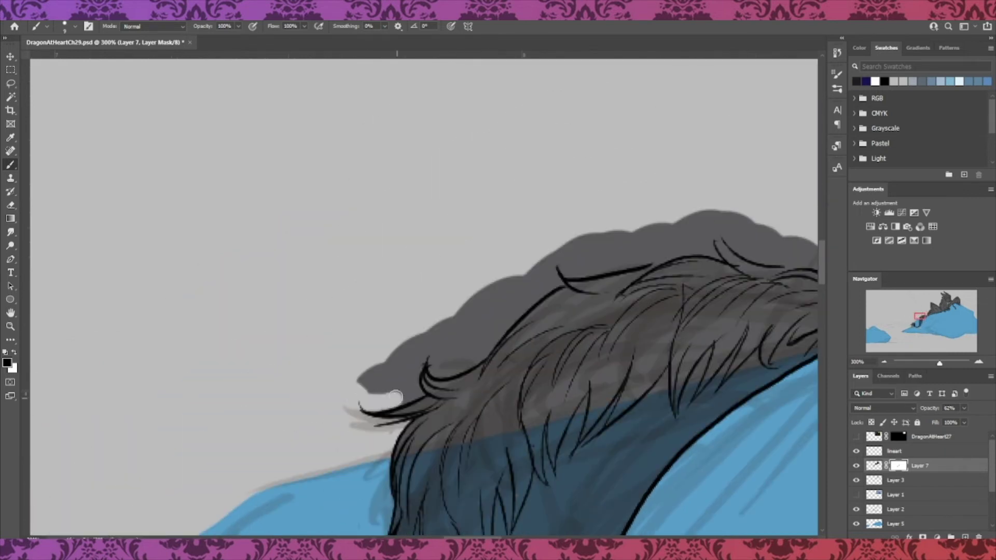
mouse_move(472, 353)
mouse_down()
mouse_move(549, 289)
mouse_move(551, 271)
mouse_move(507, 278)
mouse_move(586, 243)
mouse_move(563, 269)
mouse_move(724, 247)
mouse_up()
key(e)
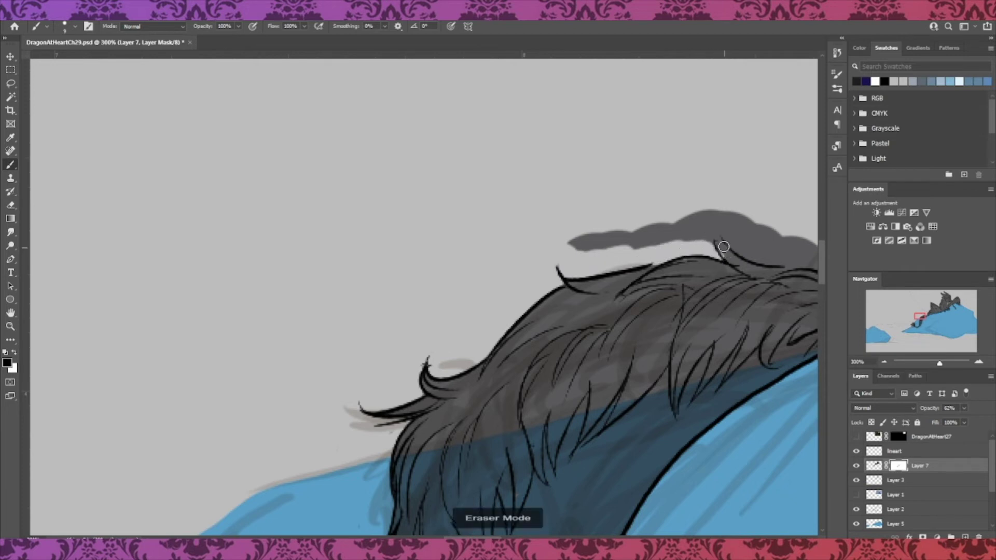
mouse_move(584, 250)
mouse_down()
mouse_move(705, 242)
mouse_move(724, 226)
mouse_move(755, 257)
mouse_move(714, 225)
mouse_up()
key(e)
key(b)
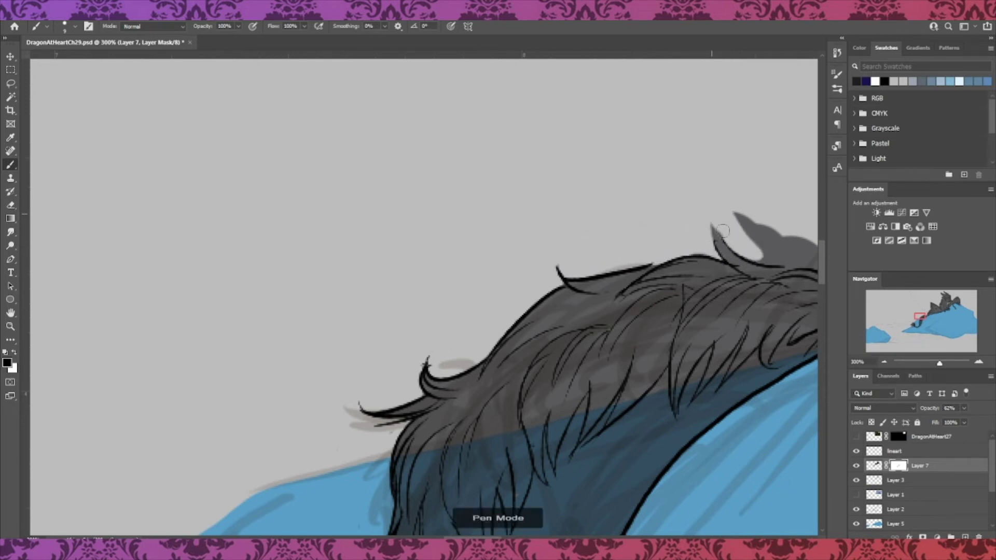
mouse_move(751, 252)
mouse_down()
mouse_move(778, 240)
mouse_move(825, 251)
mouse_up()
Clean the mask around the end of the tail's arch where it meets the iceberg
drag(923, 314, 929, 313)
mouse_move(450, 314)
mouse_down()
mouse_move(456, 300)
mouse_move(492, 316)
mouse_move(571, 304)
mouse_move(794, 175)
mouse_move(540, 348)
mouse_move(773, 250)
mouse_up()
key(e)
mouse_move(512, 302)
mouse_down()
mouse_move(534, 220)
mouse_move(544, 243)
mouse_up()
Mask out the black outside the fur tufts of the back ridge between the iceberg and the near wing
drag(926, 315, 929, 313)
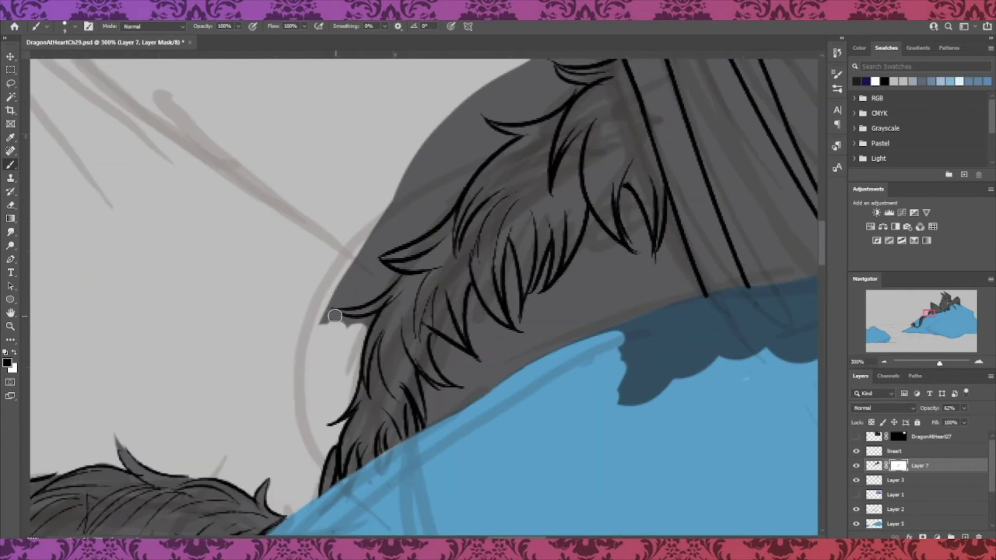
mouse_move(333, 305)
mouse_down()
mouse_move(376, 266)
mouse_move(337, 294)
mouse_up()
click(931, 310)
mouse_move(451, 209)
mouse_down()
mouse_move(434, 118)
mouse_move(507, 221)
mouse_move(492, 222)
mouse_up()
mouse_move(462, 261)
mouse_down()
mouse_move(411, 287)
mouse_move(457, 273)
mouse_up()
drag(450, 295, 416, 308)
key(ctrl+z)
mouse_move(408, 257)
mouse_down()
mouse_move(363, 298)
mouse_move(275, 417)
mouse_move(400, 312)
mouse_move(391, 325)
mouse_up()
Mask out the black outside the near wing's outer edge, pointed tip and sloping top edge
mouse_move(456, 166)
mouse_down()
mouse_move(391, 244)
mouse_move(421, 516)
mouse_up()
mouse_move(436, 91)
mouse_down()
mouse_move(390, 174)
mouse_move(420, 410)
mouse_move(376, 439)
mouse_up()
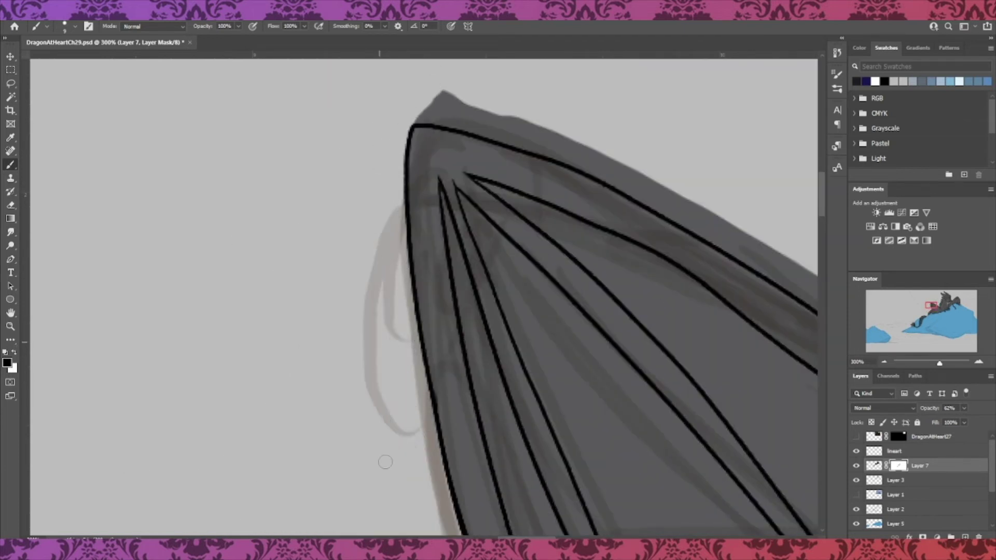
mouse_move(434, 116)
mouse_down()
mouse_move(596, 161)
mouse_move(718, 216)
mouse_move(749, 251)
mouse_move(457, 192)
mouse_move(574, 289)
mouse_move(578, 226)
mouse_up()
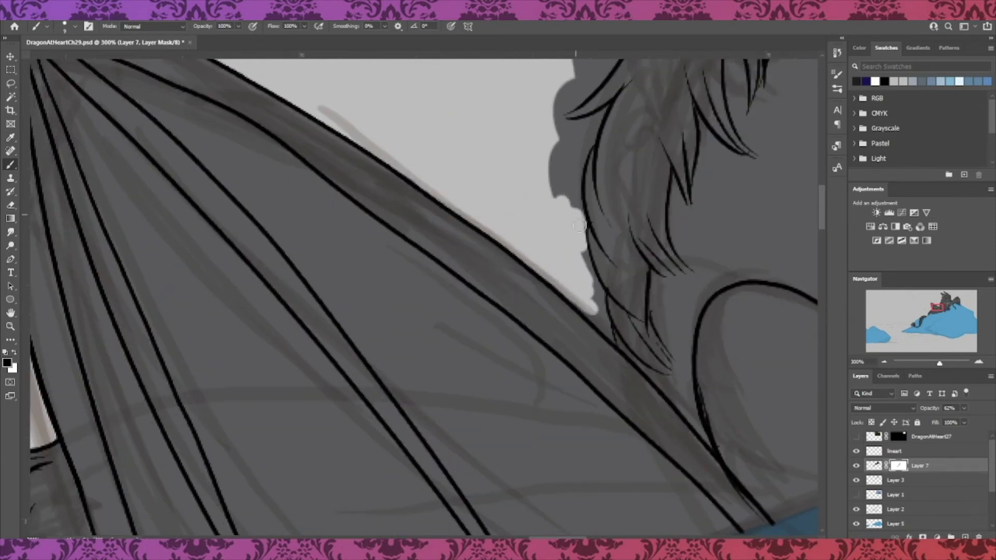
Mask out the black outside the neck mane, from the wing joint up along its pointed locks
mouse_move(605, 319)
mouse_down()
mouse_move(609, 329)
mouse_move(580, 310)
mouse_up()
drag(603, 114, 508, 269)
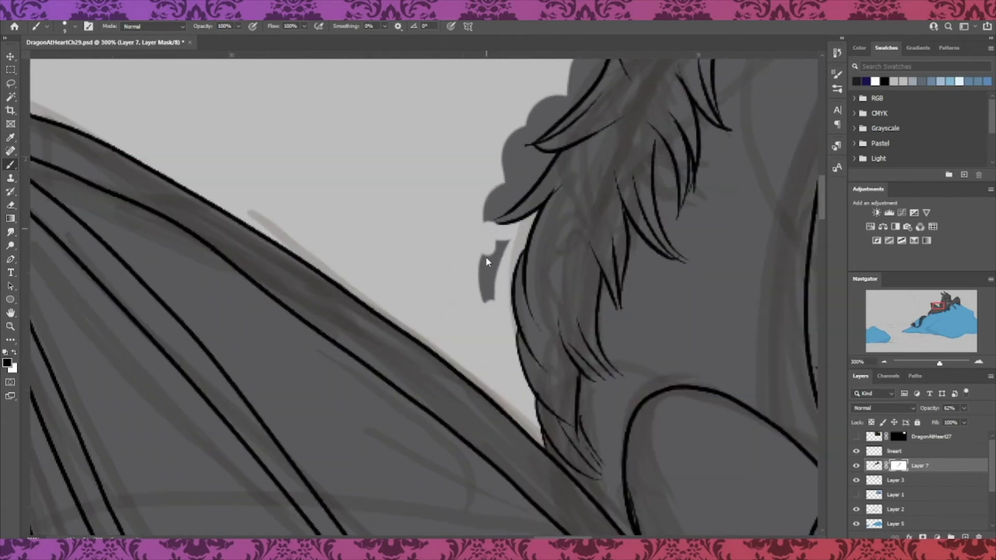
drag(507, 203, 534, 137)
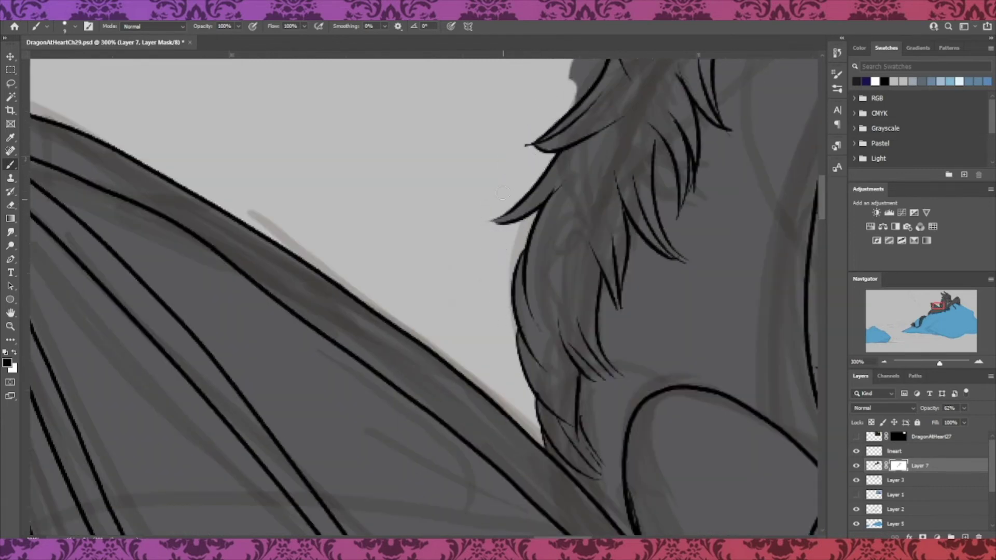
scroll(502, 193, up, 8)
drag(530, 193, 537, 162)
mouse_move(529, 227)
mouse_down()
mouse_move(493, 367)
mouse_move(488, 280)
mouse_up()
Mask out the black around the pointed cheek tufts at the back of the head
drag(939, 302, 941, 298)
drag(432, 231, 424, 255)
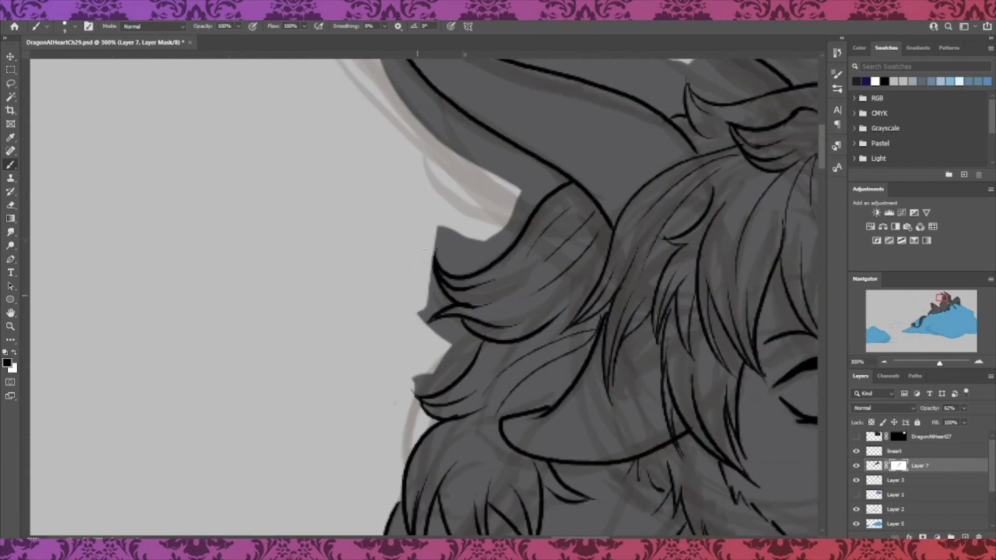
mouse_move(430, 316)
mouse_down()
mouse_move(456, 327)
mouse_move(472, 353)
mouse_move(457, 379)
mouse_move(452, 364)
mouse_up()
Mask out the black around both edges of the near horn and restore the spot erased inside it
drag(942, 298, 941, 295)
mouse_move(394, 130)
mouse_down()
mouse_move(419, 230)
mouse_move(556, 364)
mouse_up()
mouse_move(483, 416)
mouse_down()
mouse_move(524, 418)
mouse_move(597, 335)
mouse_up()
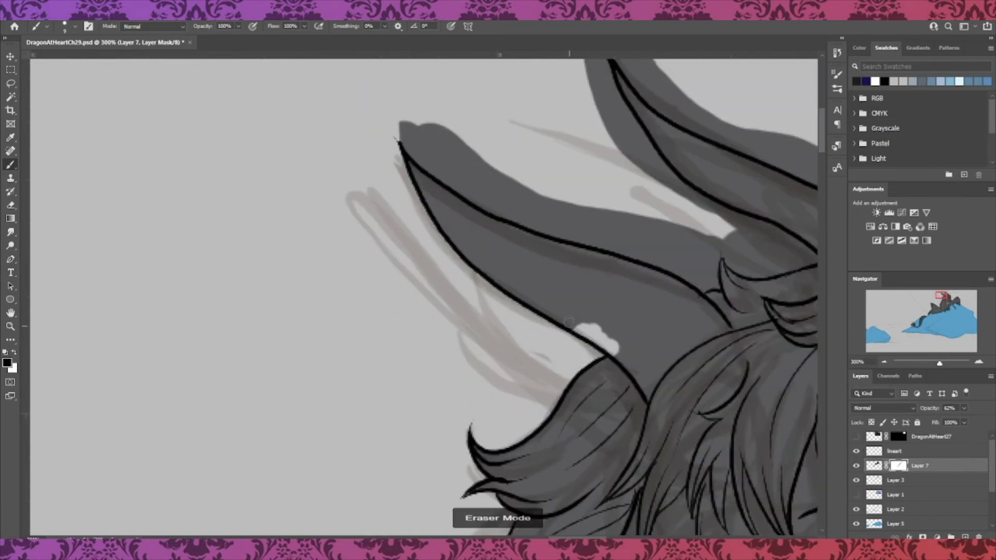
mouse_move(410, 130)
mouse_down()
mouse_move(433, 118)
mouse_move(524, 208)
mouse_move(508, 230)
mouse_move(683, 223)
mouse_move(715, 244)
mouse_up()
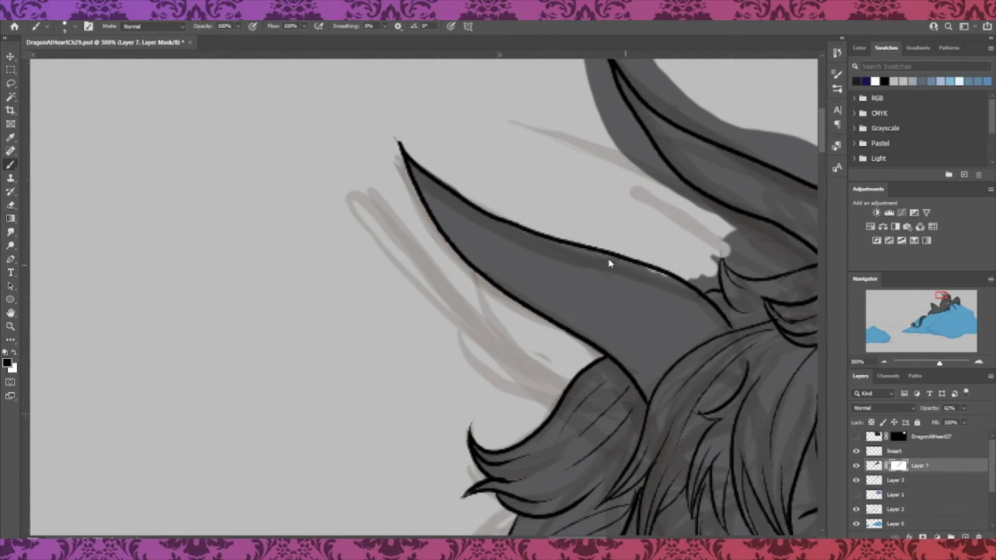
drag(700, 280, 716, 262)
Mask out the black around the far horn and the hair at its base
drag(738, 146, 458, 259)
mouse_move(316, 153)
mouse_down()
mouse_move(341, 264)
mouse_move(449, 332)
mouse_move(488, 376)
mouse_move(513, 358)
mouse_move(542, 378)
mouse_up()
mouse_move(442, 378)
mouse_down()
mouse_move(477, 398)
mouse_move(513, 389)
mouse_up()
mouse_move(324, 145)
mouse_down()
mouse_move(358, 188)
mouse_move(436, 236)
mouse_move(628, 318)
mouse_move(684, 372)
mouse_move(647, 358)
mouse_up()
mouse_move(716, 412)
mouse_down()
mouse_move(762, 415)
mouse_move(737, 443)
mouse_up()
Mask out the black beyond the hair locks and brow on the front side of the head
click(944, 301)
drag(536, 272, 589, 329)
mouse_move(576, 394)
mouse_down()
mouse_move(592, 393)
mouse_move(561, 433)
mouse_move(575, 457)
mouse_up()
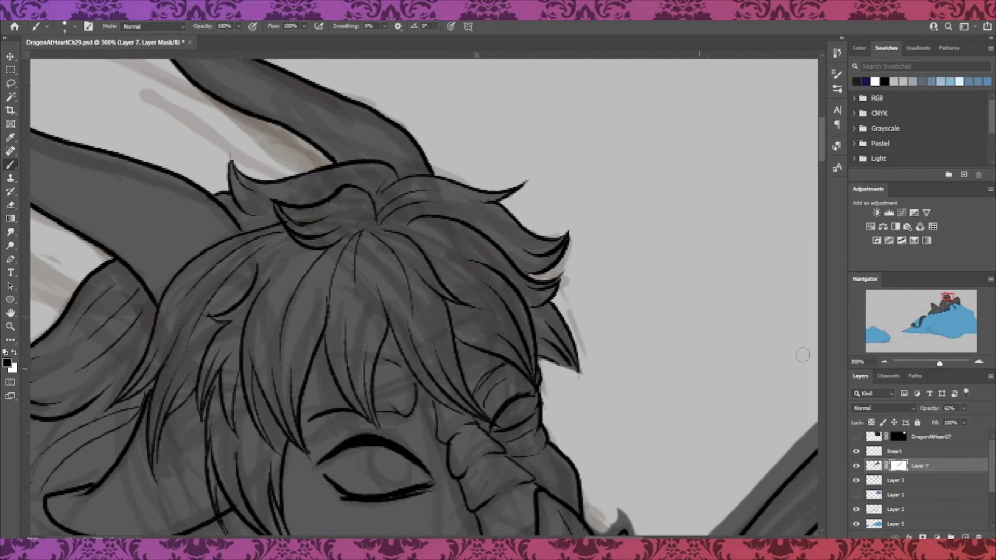
Mask out the black around the muzzle, under the chin and in the gap between the whisker and far wing
click(949, 302)
mouse_move(557, 202)
mouse_down()
mouse_move(589, 211)
mouse_move(598, 242)
mouse_up()
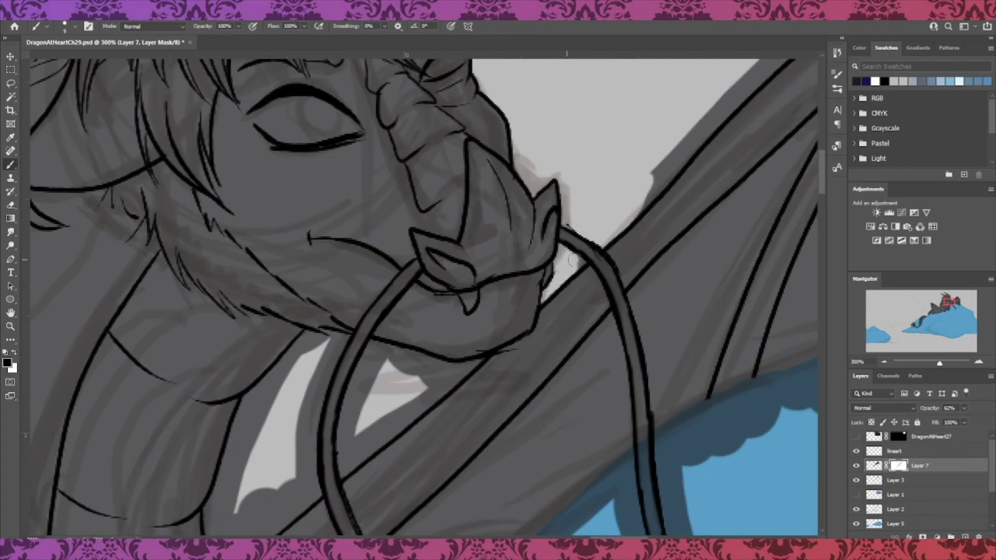
mouse_move(372, 350)
mouse_down()
mouse_move(366, 456)
mouse_move(384, 358)
mouse_move(470, 359)
mouse_up()
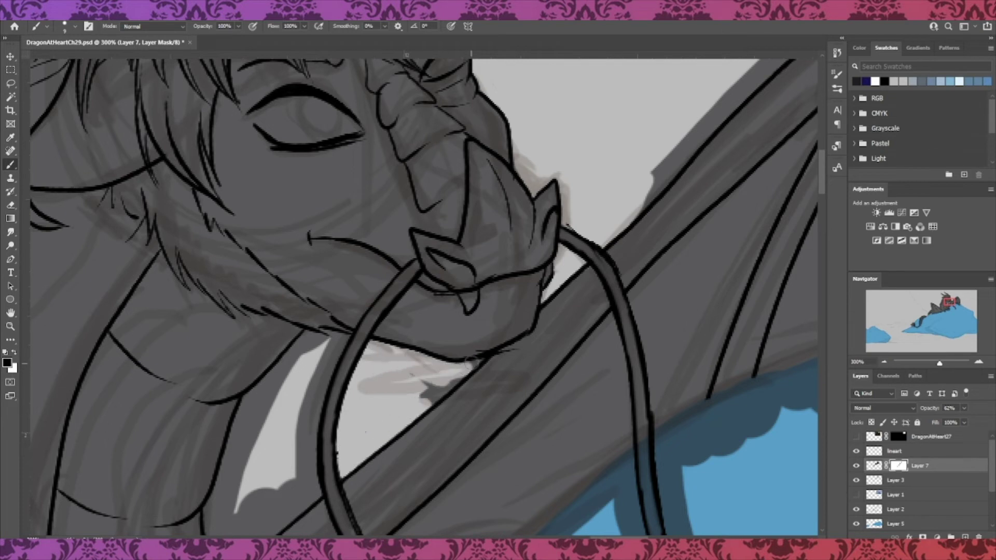
Mask out the black in the opening between the neck, the near whisker and the far wing
drag(949, 303, 947, 305)
mouse_move(513, 175)
mouse_down()
mouse_move(464, 235)
mouse_move(423, 339)
mouse_move(426, 391)
mouse_up()
drag(416, 355, 422, 452)
mouse_move(467, 228)
mouse_down()
mouse_move(457, 252)
mouse_move(477, 311)
mouse_move(527, 322)
mouse_move(463, 376)
mouse_up()
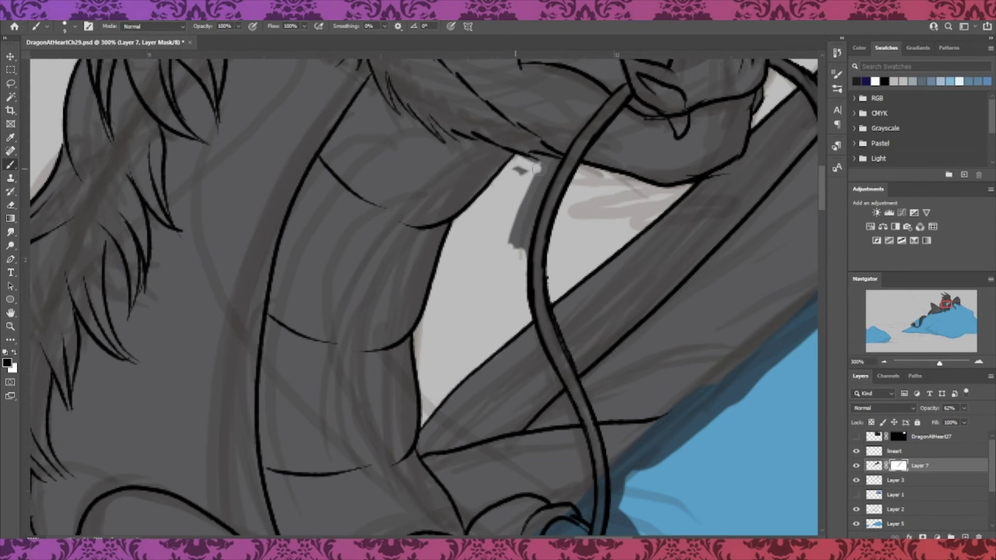
drag(521, 171, 538, 218)
Mask out the black spilling onto the iceberg along the near wing's lower edge, restoring over-erased areas
drag(570, 467, 730, 157)
drag(78, 441, 794, 190)
mouse_move(447, 369)
mouse_down()
mouse_move(284, 378)
mouse_move(631, 298)
mouse_up()
key(e)
drag(439, 318, 671, 273)
key(b)
mouse_move(482, 331)
mouse_down()
mouse_move(819, 247)
mouse_move(685, 276)
mouse_up()
key(e)
drag(660, 283, 762, 256)
key(b)
mouse_move(387, 407)
mouse_down()
mouse_move(565, 319)
mouse_move(698, 322)
mouse_move(815, 296)
mouse_up()
drag(810, 290, 459, 430)
drag(459, 378, 634, 333)
mouse_move(639, 331)
mouse_down()
mouse_move(519, 367)
mouse_move(450, 410)
mouse_move(530, 355)
mouse_up()
mouse_move(484, 454)
mouse_down()
mouse_move(609, 407)
mouse_move(756, 327)
mouse_move(781, 363)
mouse_up()
mouse_move(766, 290)
mouse_down()
mouse_move(588, 457)
mouse_move(236, 424)
mouse_up()
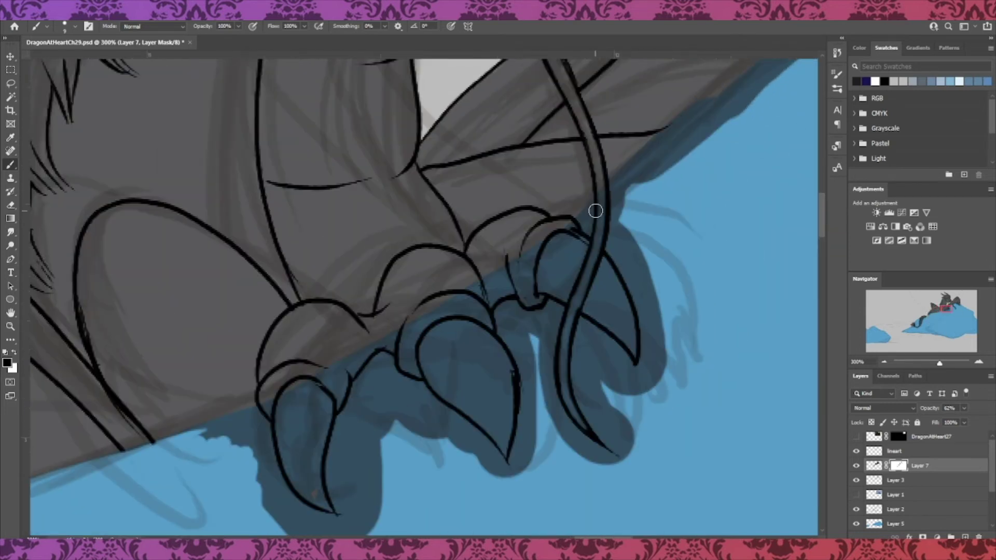
Mask out the black around the front paw's claws and the near whisker's curled end
mouse_move(615, 189)
mouse_down()
mouse_move(707, 111)
mouse_move(621, 203)
mouse_up()
drag(622, 261, 649, 318)
mouse_move(584, 320)
mouse_down()
mouse_move(594, 415)
mouse_move(620, 345)
mouse_move(630, 384)
mouse_up()
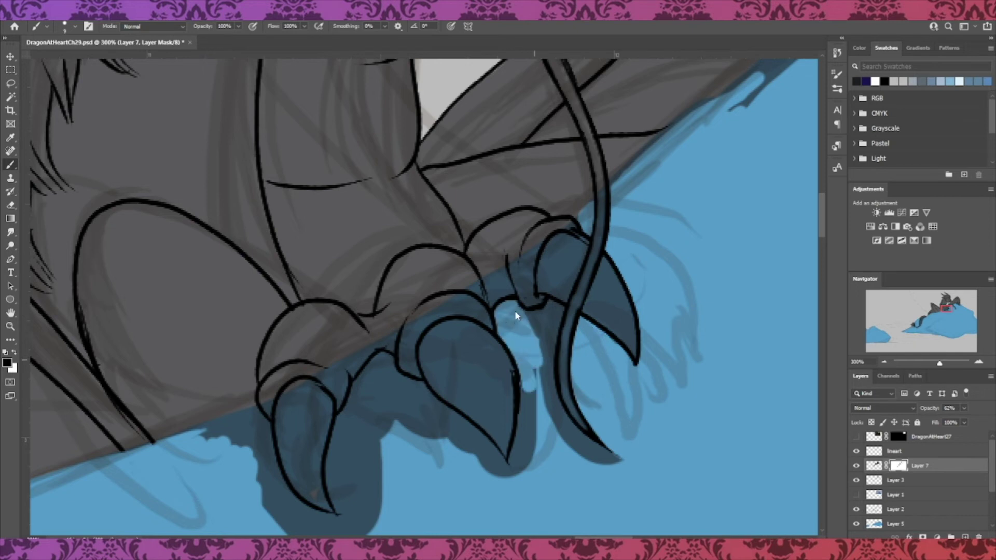
drag(554, 319, 614, 459)
drag(534, 390, 522, 476)
mouse_move(383, 373)
mouse_down()
mouse_move(340, 441)
mouse_move(364, 498)
mouse_move(431, 384)
mouse_move(415, 414)
mouse_move(459, 449)
mouse_up()
mouse_move(285, 430)
mouse_down()
mouse_move(460, 327)
mouse_move(460, 255)
mouse_up()
mouse_move(363, 264)
mouse_down()
mouse_move(421, 246)
mouse_move(454, 334)
mouse_up()
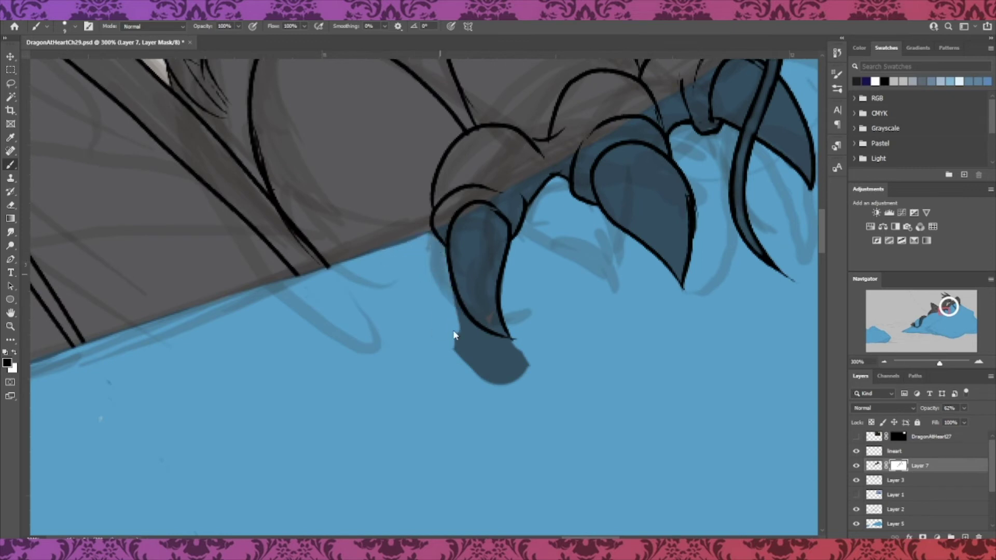
Clean the mask around the remaining claw tip, the long whisker, and the far wing's lower edge and claws
drag(949, 307, 950, 304)
drag(489, 384, 581, 289)
mouse_move(624, 413)
mouse_down()
mouse_move(712, 480)
mouse_move(560, 384)
mouse_up()
mouse_move(590, 443)
mouse_down()
mouse_move(629, 415)
mouse_move(643, 431)
mouse_up()
mouse_move(480, 135)
mouse_down()
mouse_move(462, 215)
mouse_move(618, 356)
mouse_move(616, 409)
mouse_move(634, 392)
mouse_up()
drag(716, 77, 577, 323)
mouse_move(515, 279)
mouse_down()
mouse_move(523, 373)
mouse_move(565, 351)
mouse_move(585, 315)
mouse_move(598, 312)
mouse_move(613, 360)
mouse_move(577, 370)
mouse_move(673, 366)
mouse_move(629, 407)
mouse_move(687, 357)
mouse_move(684, 422)
mouse_move(636, 420)
mouse_move(690, 473)
mouse_move(748, 380)
mouse_move(755, 399)
mouse_move(793, 420)
mouse_move(747, 424)
mouse_move(748, 465)
mouse_move(767, 455)
mouse_up()
mouse_move(514, 304)
mouse_down()
mouse_move(483, 285)
mouse_move(322, 358)
mouse_move(472, 374)
mouse_move(509, 393)
mouse_move(515, 312)
mouse_up()
key(e)
drag(420, 292, 470, 280)
key(b)
drag(456, 130, 421, 481)
Mask out the black outside the far wing's top edge, rounded peak and outer edge down to the iceberg
drag(413, 309, 299, 411)
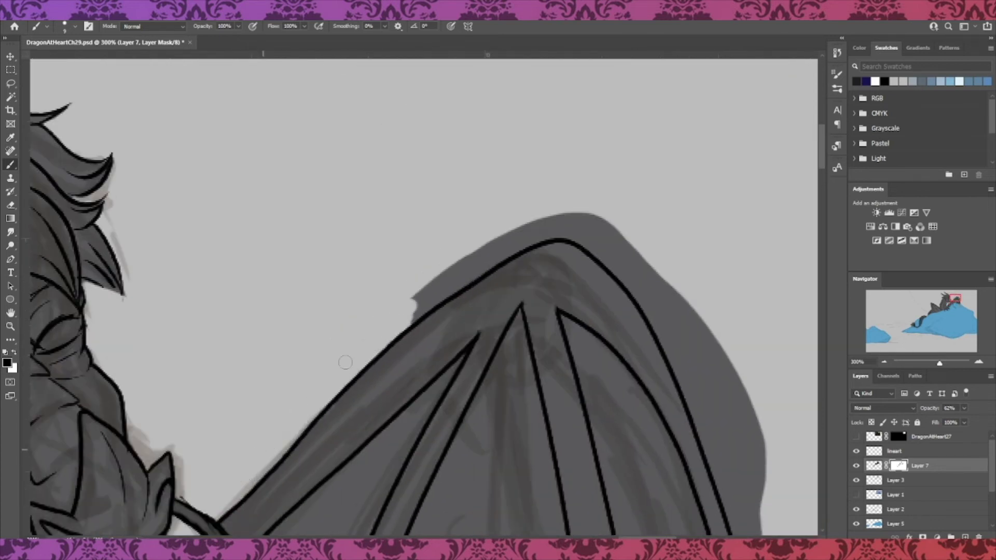
drag(456, 267, 600, 221)
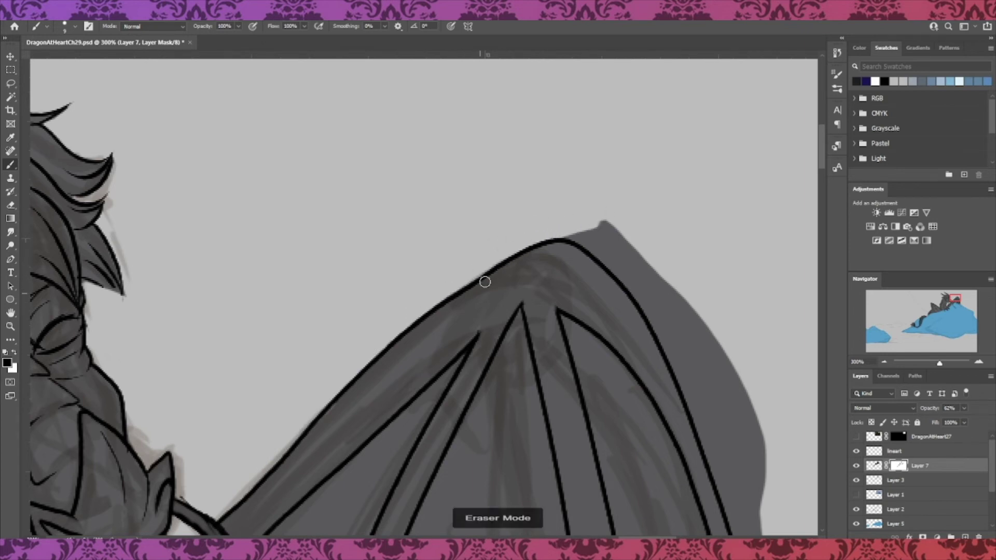
drag(624, 271, 655, 348)
key(e)
key(b)
drag(672, 332, 703, 402)
drag(688, 309, 752, 417)
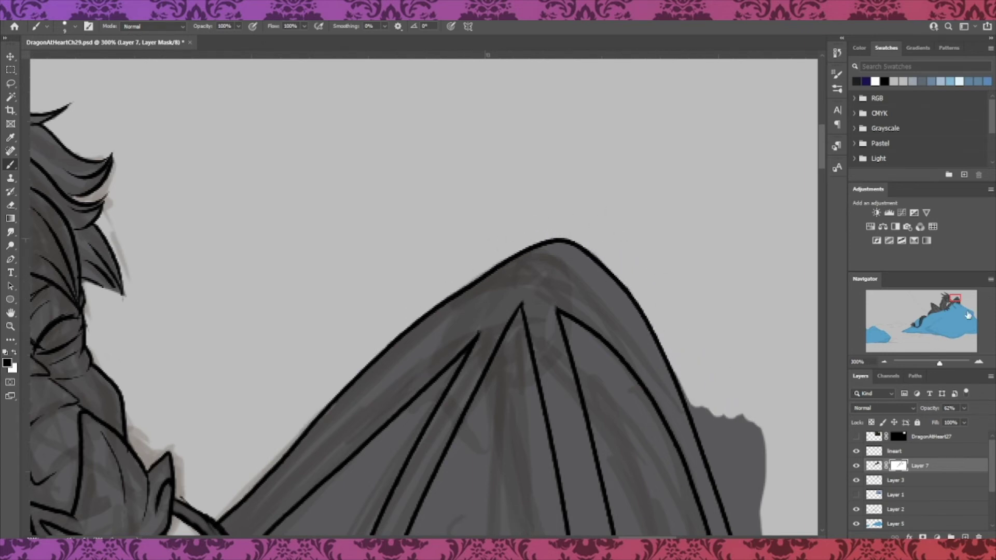
click(958, 302)
drag(512, 185, 536, 464)
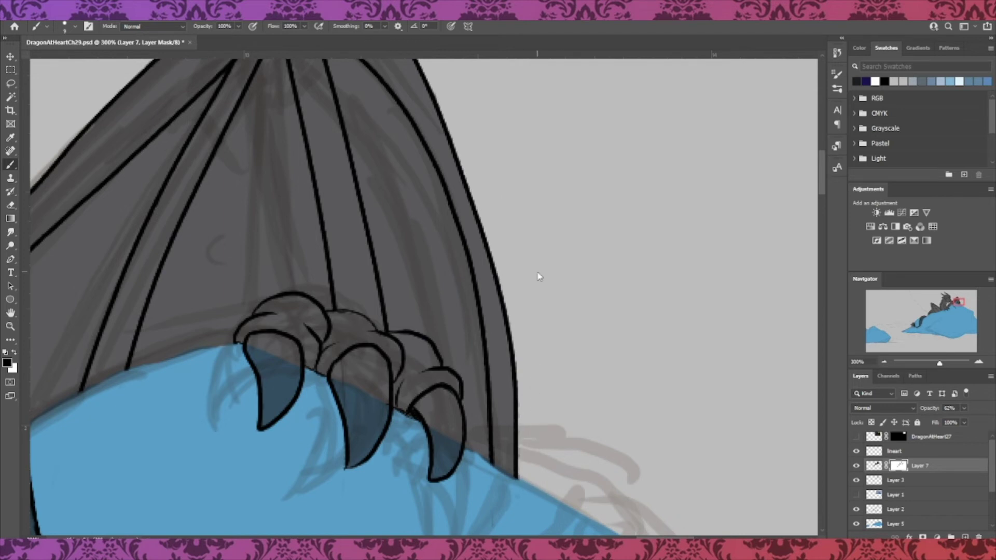
Restore Layer 7's opacity to 100% and add a new layer above it
key(ctrl+minus)
key(ctrl+minus)
key(ctrl+minus)
key(ctrl+minus)
key(ctrl+minus)
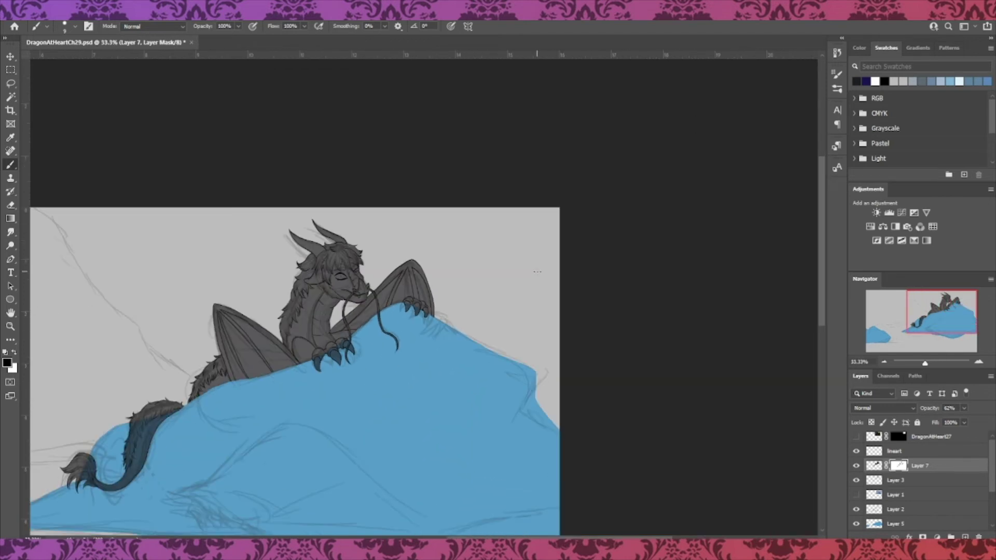
drag(960, 421, 982, 420)
click(965, 537)
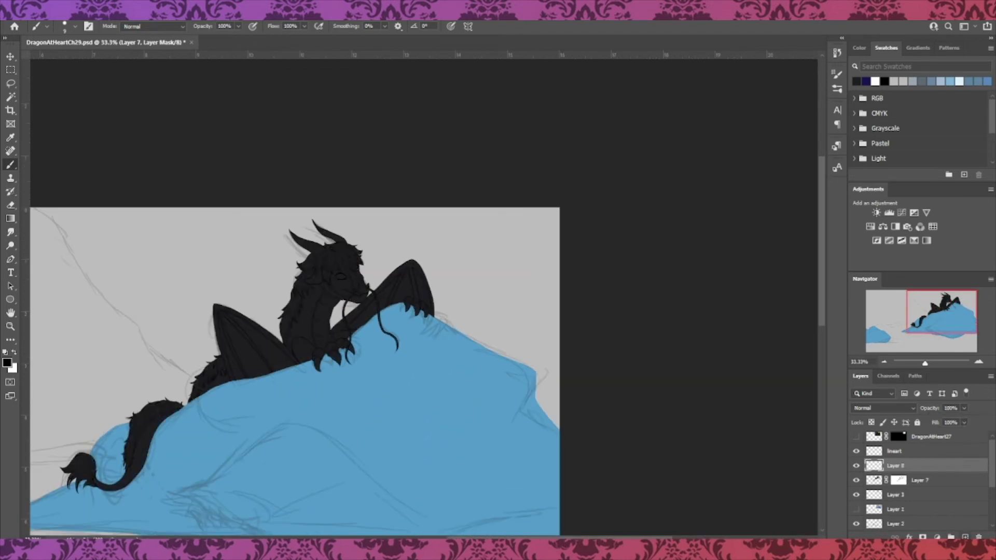
Clip the new layer to Layer 7 and set the foreground colour to a blue-tinted near-black
right_click(934, 468)
click(898, 221)
click(7, 362)
click(685, 354)
click(898, 228)
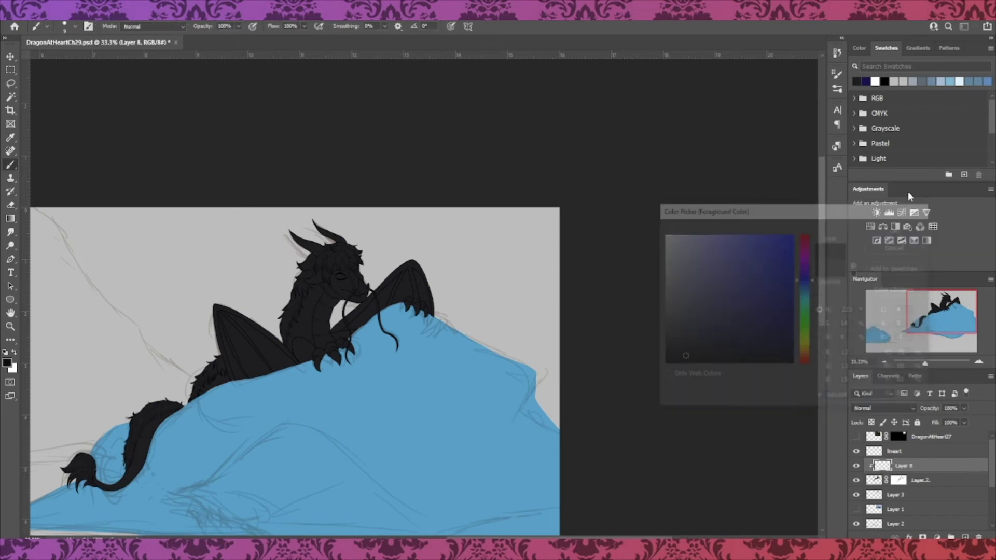
Show the DragonAtHeart27 reference and set the foreground colour to a blue-tinted near-black
key(ctrl+plus)
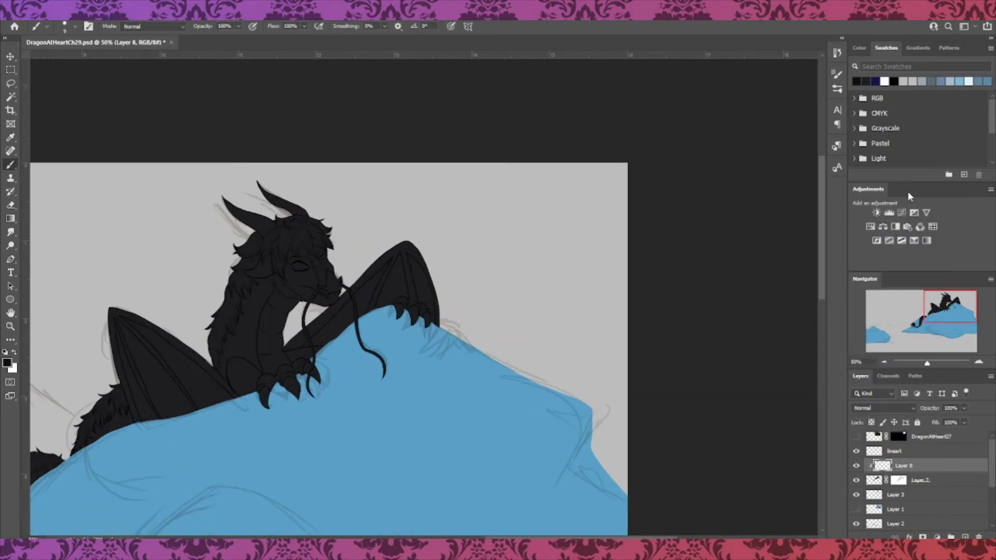
click(856, 436)
right_click(234, 248)
click(239, 212)
click(7, 363)
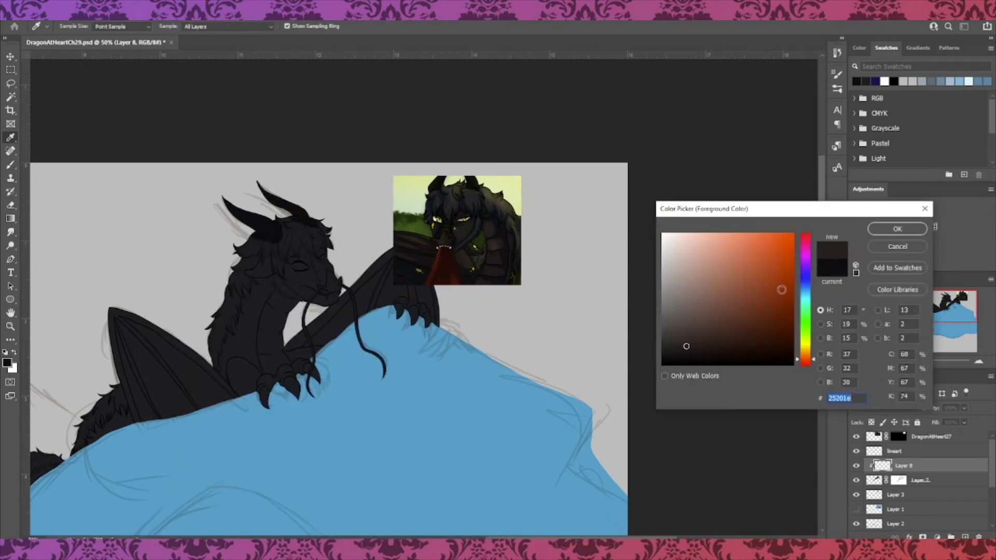
click(805, 277)
click(898, 229)
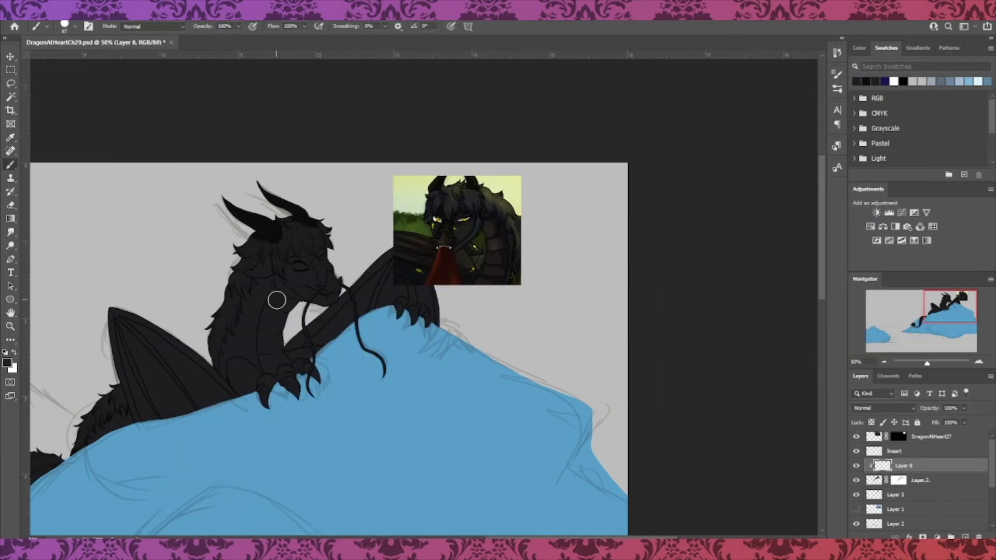
Hide Layer 7, release Layer 8 from its clipping mask, and block in the front paw and far wing claws
click(857, 480)
right_click(940, 468)
click(918, 226)
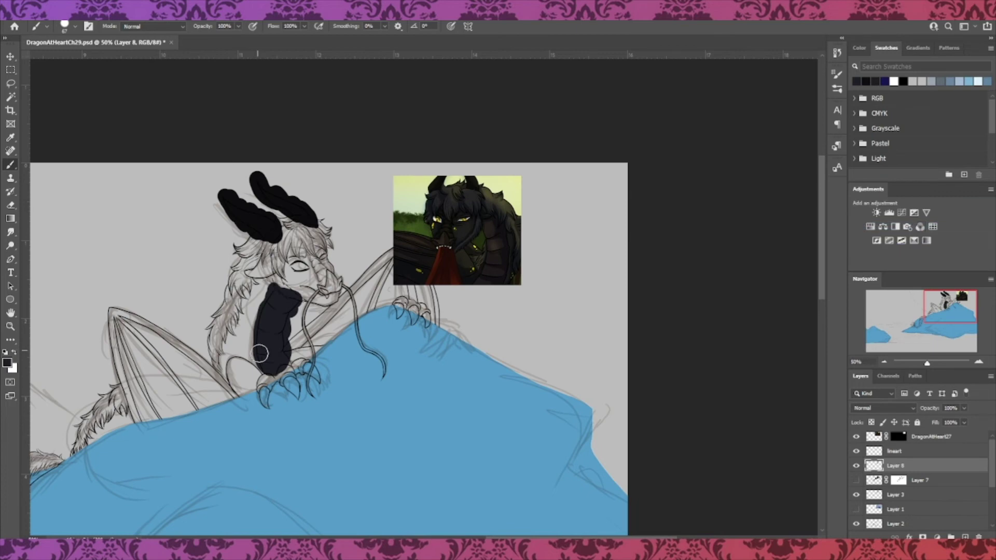
drag(269, 403, 268, 393)
drag(289, 384, 297, 394)
drag(310, 369, 315, 373)
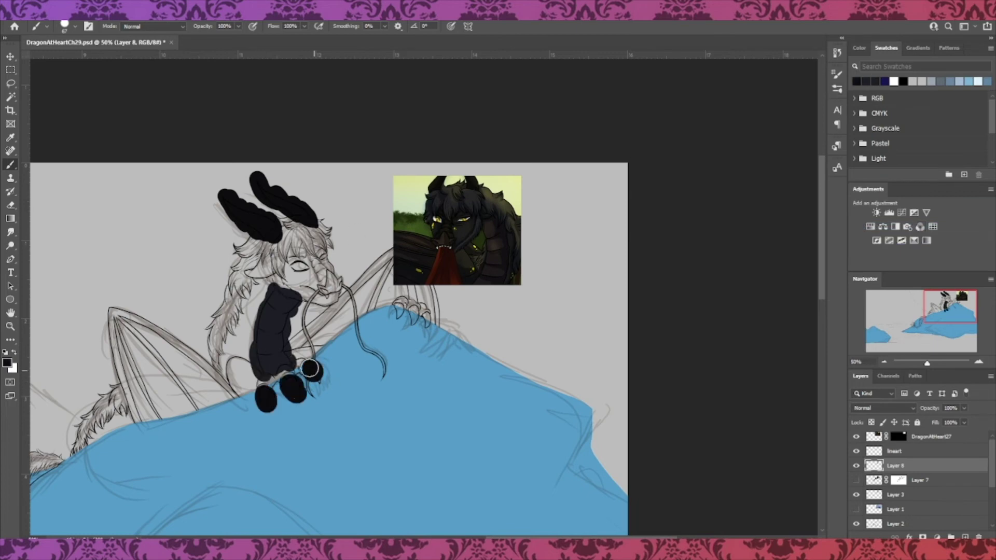
click(413, 315)
click(426, 321)
Show Layer 7 again and repaint the chest on Layer 8 with a slightly lighter blue-black
click(856, 483)
key(ctrl+plus)
mouse_move(260, 275)
mouse_down()
mouse_move(489, 249)
mouse_move(461, 263)
mouse_up()
key(ctrl+plus)
click(7, 363)
click(686, 346)
click(688, 338)
click(902, 229)
mouse_move(280, 285)
mouse_down()
mouse_move(309, 382)
mouse_move(235, 357)
mouse_up()
Adjust the blue-black, paint the chest and both wing membranes with it on Layer 8, and hide the DragonAtHeart27 reference
click(7, 363)
click(687, 342)
click(912, 232)
mouse_move(316, 301)
mouse_down()
mouse_move(261, 355)
mouse_move(262, 506)
mouse_up()
drag(948, 302, 950, 305)
drag(240, 438, 267, 386)
mouse_move(457, 275)
mouse_down()
mouse_move(530, 241)
mouse_move(695, 132)
mouse_move(517, 212)
mouse_move(544, 209)
mouse_move(546, 224)
mouse_move(584, 153)
mouse_move(619, 226)
mouse_move(647, 245)
mouse_move(661, 292)
mouse_move(660, 246)
mouse_up()
key(ctrl+minus)
click(856, 436)
drag(950, 306, 939, 306)
mouse_move(282, 328)
mouse_down()
mouse_move(336, 387)
mouse_move(455, 426)
mouse_move(293, 280)
mouse_up()
Add a new layer above Layer 8 and block in the neck mane with a lighter blue-grey
click(965, 537)
click(8, 363)
click(685, 335)
click(898, 229)
mouse_move(468, 297)
mouse_down()
mouse_move(526, 150)
mouse_move(590, 145)
mouse_move(575, 98)
mouse_move(610, 216)
mouse_move(605, 126)
mouse_move(580, 79)
mouse_up()
drag(690, 220, 707, 187)
Paint both long whiskers and the hair on the head with the mane colour on Layer 9
drag(939, 305, 945, 302)
drag(514, 296, 514, 493)
mouse_move(586, 275)
mouse_down()
mouse_move(612, 373)
mouse_move(656, 456)
mouse_up()
drag(511, 467, 514, 503)
drag(504, 148, 522, 198)
Block in the fur along the haunch and tail and the tail tuft with the mane colour
drag(945, 301, 930, 310)
mouse_move(381, 371)
mouse_down()
mouse_move(366, 407)
mouse_move(459, 283)
mouse_up()
mouse_move(337, 410)
mouse_down()
mouse_move(229, 476)
mouse_move(193, 516)
mouse_up()
drag(930, 310, 922, 321)
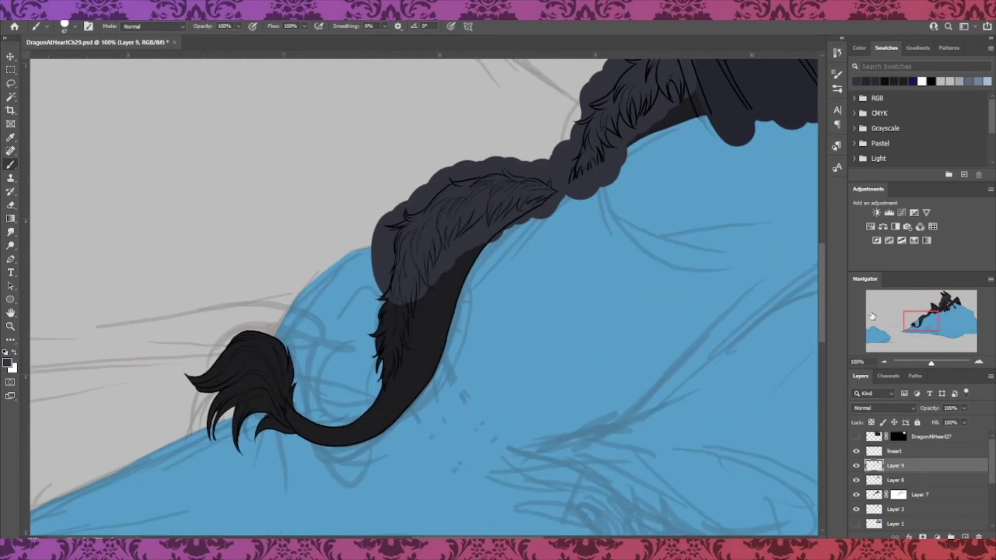
drag(394, 280, 371, 378)
mouse_move(192, 373)
mouse_down()
mouse_move(291, 425)
mouse_move(259, 327)
mouse_up()
Clip the colour layers to Layer 7 and add a layer mask to Layer 9
right_click(900, 485)
click(902, 241)
click(923, 536)
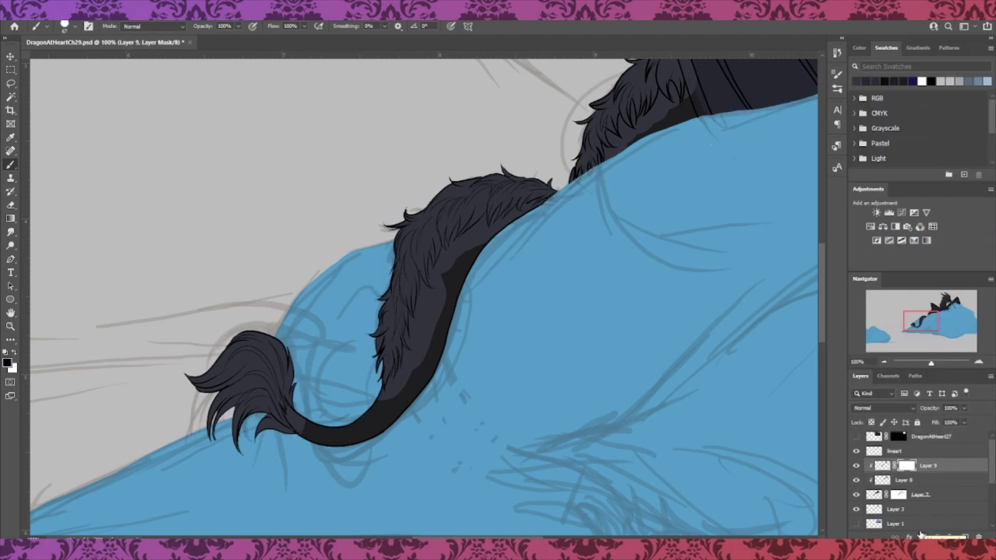
Choose a small brush and mask the fur colour off the smooth underside of the tail
key(ctrl+plus)
key(ctrl+plus)
right_click(507, 318)
click(534, 389)
drag(542, 169, 451, 358)
drag(435, 405, 386, 519)
Mask the fur colour off the bare tail section where it meets the tuft
drag(921, 321, 914, 326)
drag(551, 347, 578, 373)
drag(915, 328, 919, 327)
drag(575, 333, 587, 353)
Adjust the brush and mask the fur colour along the fur tips in the middle of the tail
right_click(576, 353)
drag(408, 265, 405, 265)
drag(612, 290, 613, 268)
mouse_move(640, 195)
mouse_down()
mouse_move(649, 247)
mouse_move(629, 338)
mouse_up()
drag(918, 326, 918, 323)
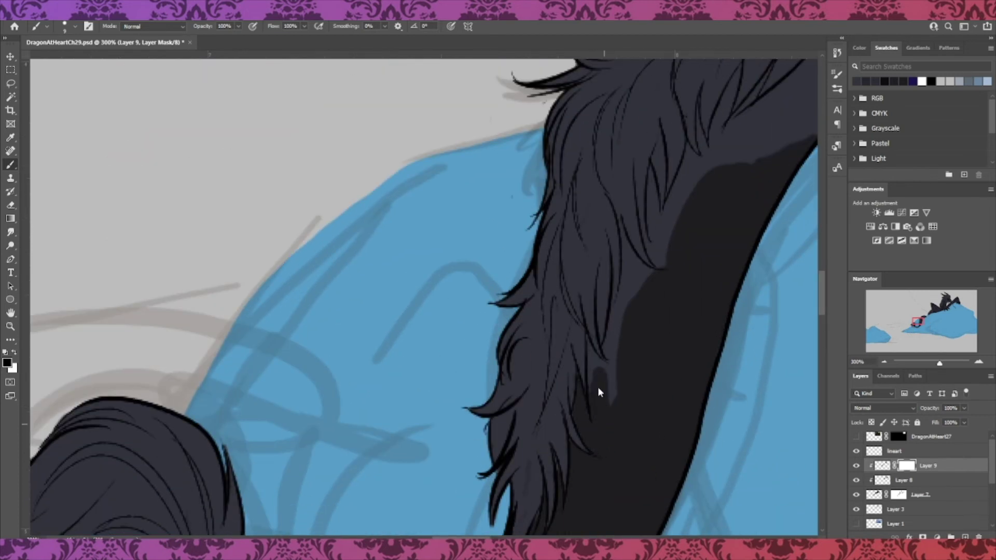
drag(629, 274, 654, 279)
mouse_move(650, 166)
mouse_down()
mouse_move(656, 233)
mouse_move(688, 150)
mouse_up()
Mask the fur colour along the lower fur edge of the upper tail up to the iceberg
click(920, 318)
mouse_move(524, 313)
mouse_down()
mouse_move(529, 359)
mouse_move(567, 275)
mouse_up()
drag(552, 354, 588, 288)
mouse_move(565, 349)
mouse_down()
mouse_move(640, 271)
mouse_move(647, 347)
mouse_move(666, 345)
mouse_up()
mouse_move(686, 266)
mouse_down()
mouse_move(731, 242)
mouse_move(763, 258)
mouse_up()
drag(933, 314, 924, 315)
mouse_move(710, 226)
mouse_down()
mouse_move(770, 260)
mouse_move(772, 241)
mouse_up()
Mask the fur colour between and below the haunch's fur tips down to the iceberg edge
drag(927, 313, 930, 311)
drag(512, 292, 546, 321)
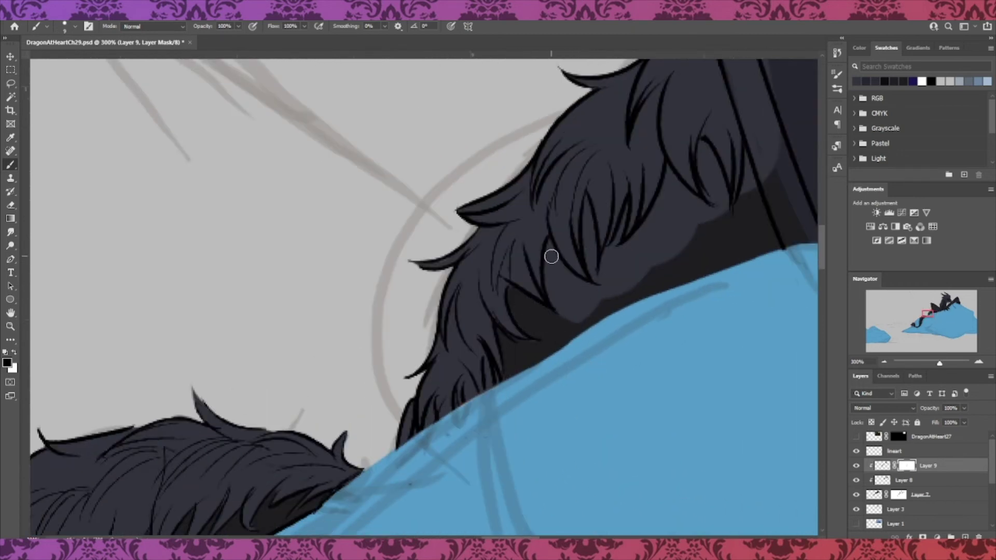
drag(572, 319, 590, 310)
drag(587, 201, 597, 283)
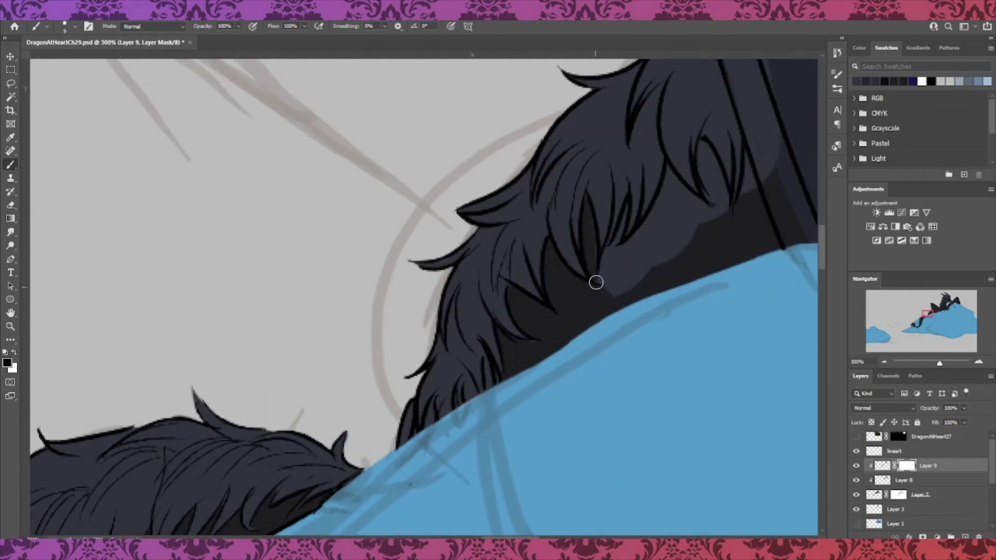
mouse_move(672, 176)
mouse_down()
mouse_move(667, 166)
mouse_move(670, 271)
mouse_up()
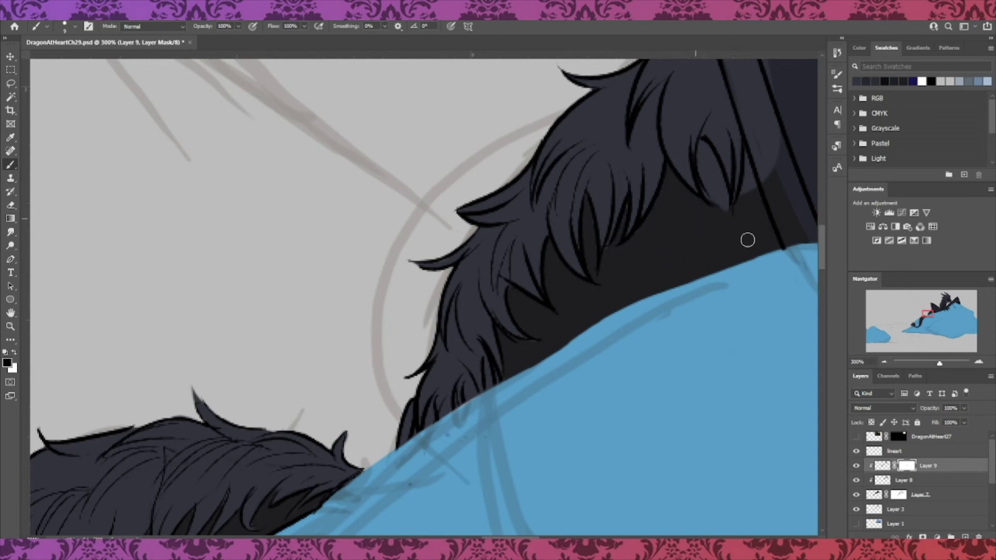
Mask the haunch fur colour off the near wing's outer edge
drag(930, 310, 934, 306)
drag(492, 232, 552, 409)
drag(494, 390, 515, 462)
drag(537, 408, 537, 430)
Mask the hair colour off the jaw below the muzzle tuft and beside the whiskers on Layer 9
drag(934, 306, 949, 299)
drag(538, 438, 613, 408)
drag(642, 416, 683, 519)
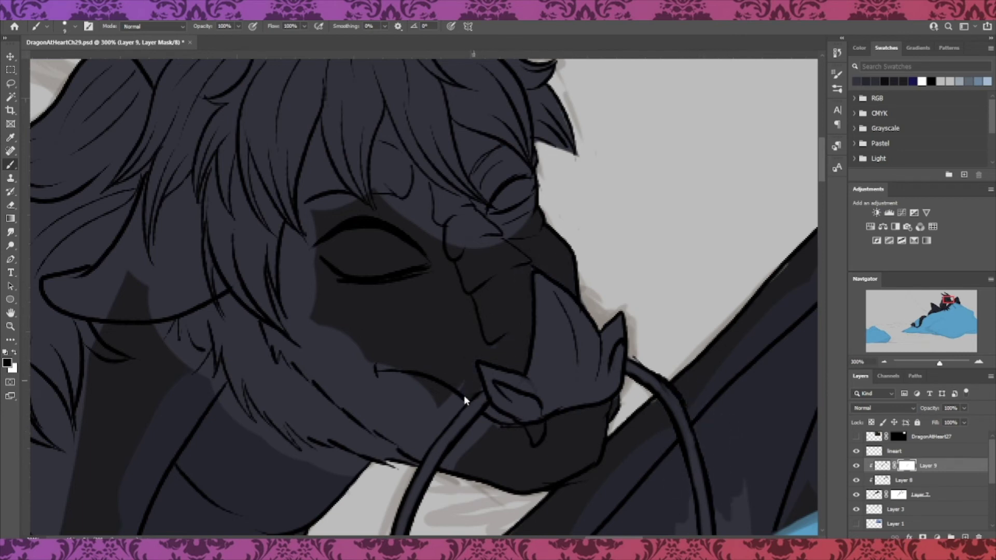
drag(466, 391, 419, 452)
key(ctrl+2)
key(ctrl+backslash)
Mask the hair colour off the ear, the neck below it, and the cheek beside the beard
mouse_move(84, 289)
mouse_down()
mouse_move(105, 276)
mouse_move(115, 342)
mouse_up()
mouse_move(143, 186)
mouse_down()
mouse_move(166, 249)
mouse_move(202, 220)
mouse_move(188, 218)
mouse_up()
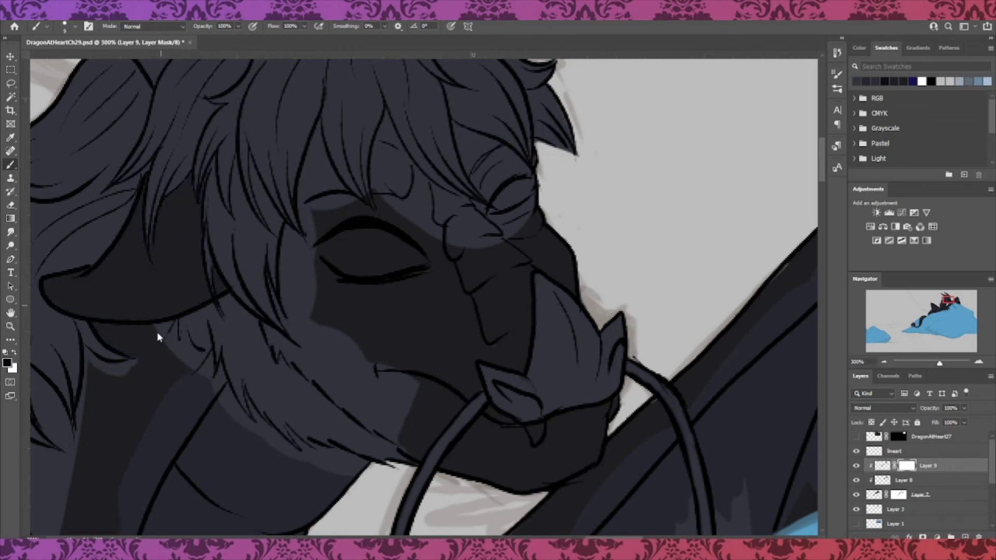
drag(270, 333, 395, 432)
mouse_move(306, 242)
mouse_down()
mouse_move(315, 341)
mouse_move(421, 426)
mouse_up()
Mask the hair colour off the brow and forehead below the fringe using Layer 9's mask
drag(949, 298, 948, 294)
mouse_move(319, 265)
mouse_down()
mouse_move(348, 342)
mouse_move(384, 267)
mouse_move(465, 352)
mouse_up()
click(882, 466)
click(907, 466)
drag(400, 306, 431, 363)
mouse_move(452, 260)
mouse_down()
mouse_move(493, 334)
mouse_move(527, 318)
mouse_move(467, 275)
mouse_up()
mouse_move(194, 149)
mouse_down()
mouse_move(151, 218)
mouse_move(119, 171)
mouse_move(167, 103)
mouse_up()
Clean the Layer 9 mask around the fringe, the snout bridge, and the outer whisker
scroll(214, 96, up, 5)
mouse_move(335, 324)
mouse_down()
mouse_move(400, 340)
mouse_move(399, 313)
mouse_up()
scroll(789, 212, down, 15)
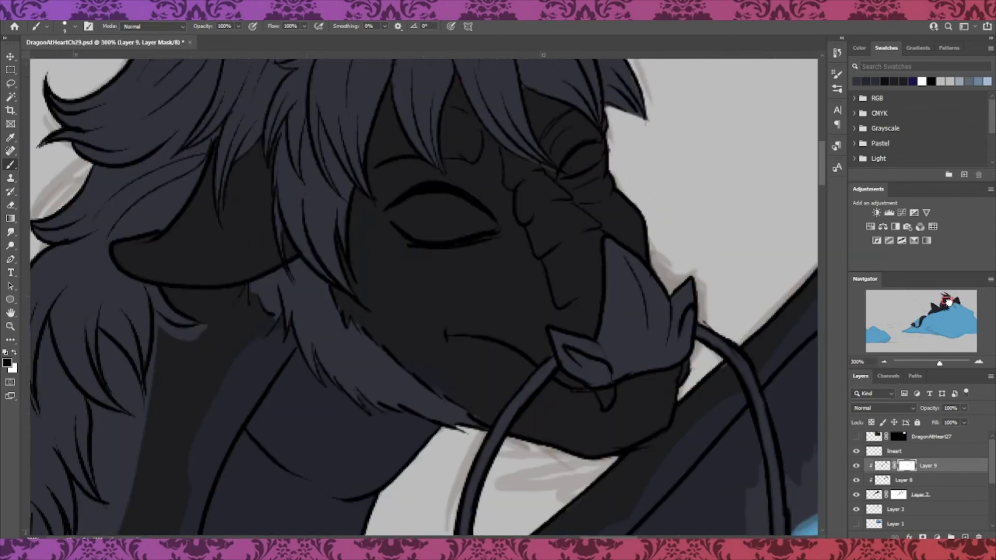
mouse_move(573, 264)
mouse_down()
mouse_move(614, 351)
mouse_move(609, 188)
mouse_up()
click(953, 301)
drag(481, 444, 443, 467)
Paint the plates along the snout bridge near-black on Layer 8
drag(951, 306, 956, 300)
click(884, 482)
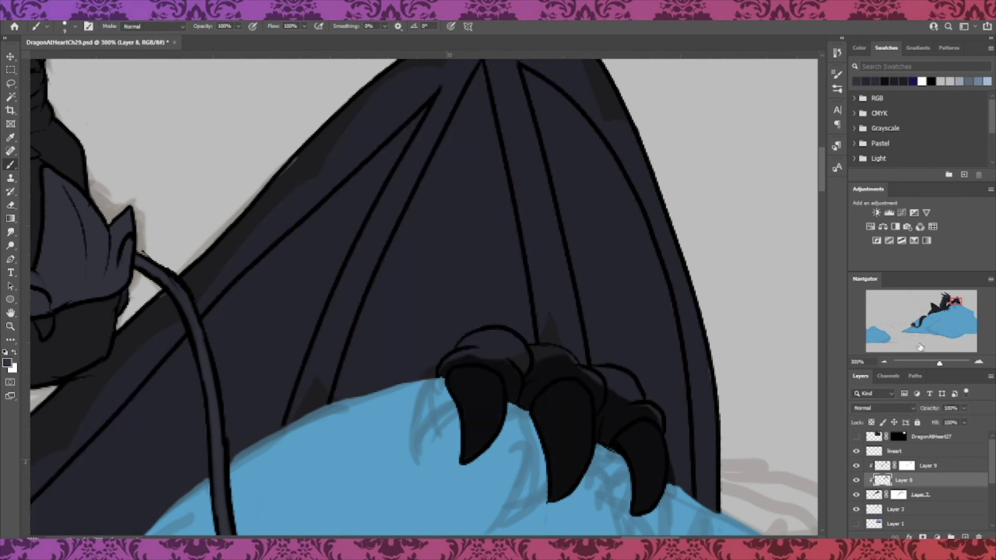
click(947, 299)
mouse_move(540, 360)
mouse_down()
mouse_move(632, 451)
mouse_move(563, 396)
mouse_move(636, 482)
mouse_up()
drag(947, 297, 948, 299)
mouse_move(557, 335)
mouse_down()
mouse_move(578, 340)
mouse_move(601, 410)
mouse_up()
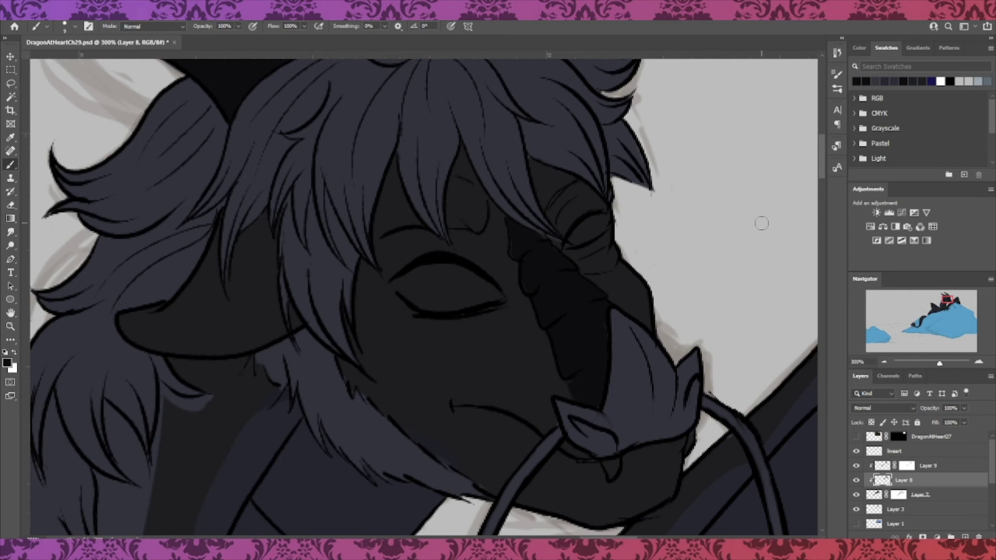
Mask the mane colour off the neck along the mane's inner fur tips down to the near wing
drag(949, 298, 945, 299)
click(907, 466)
drag(413, 220, 418, 253)
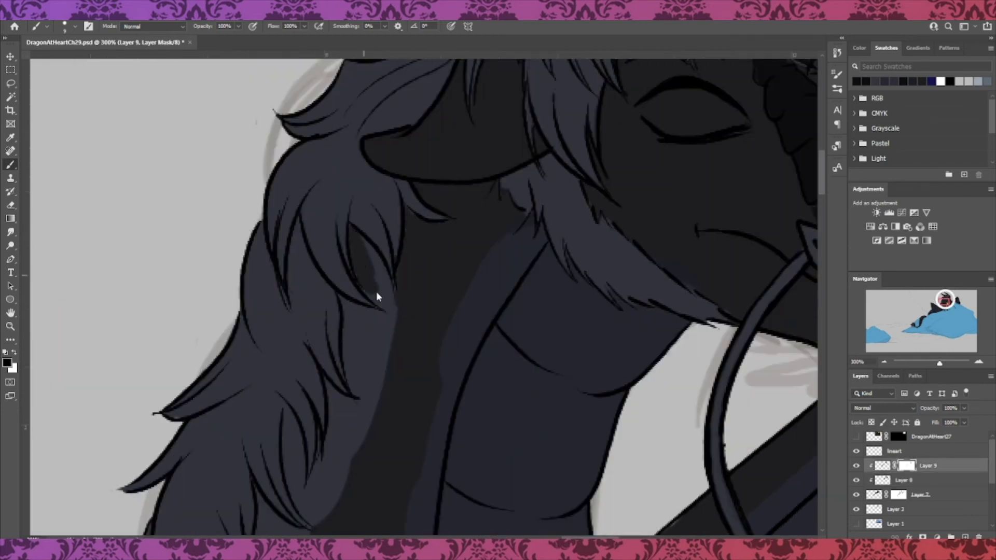
mouse_move(398, 309)
mouse_down()
mouse_move(369, 318)
mouse_move(369, 402)
mouse_move(338, 398)
mouse_move(297, 445)
mouse_up()
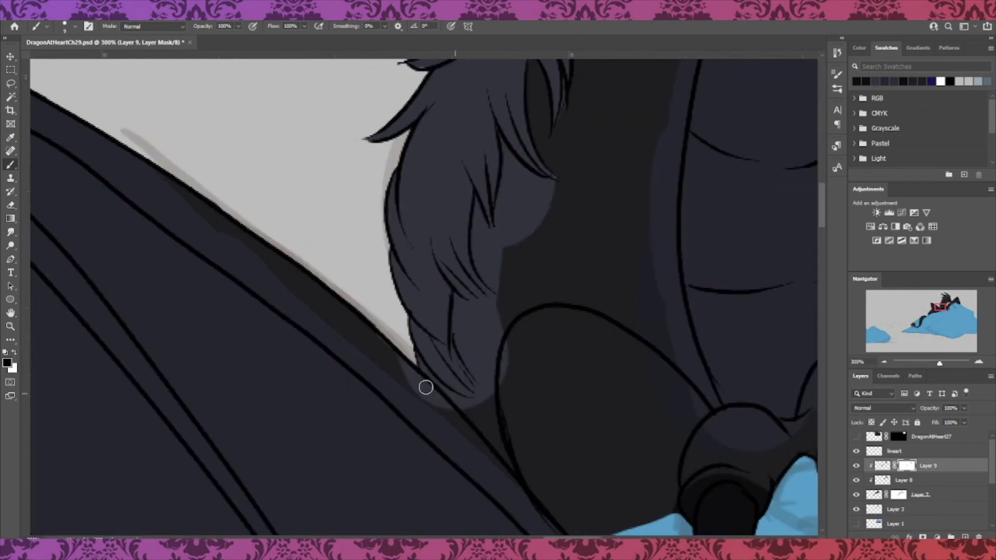
drag(425, 387, 471, 366)
drag(503, 306, 506, 343)
drag(484, 232, 481, 216)
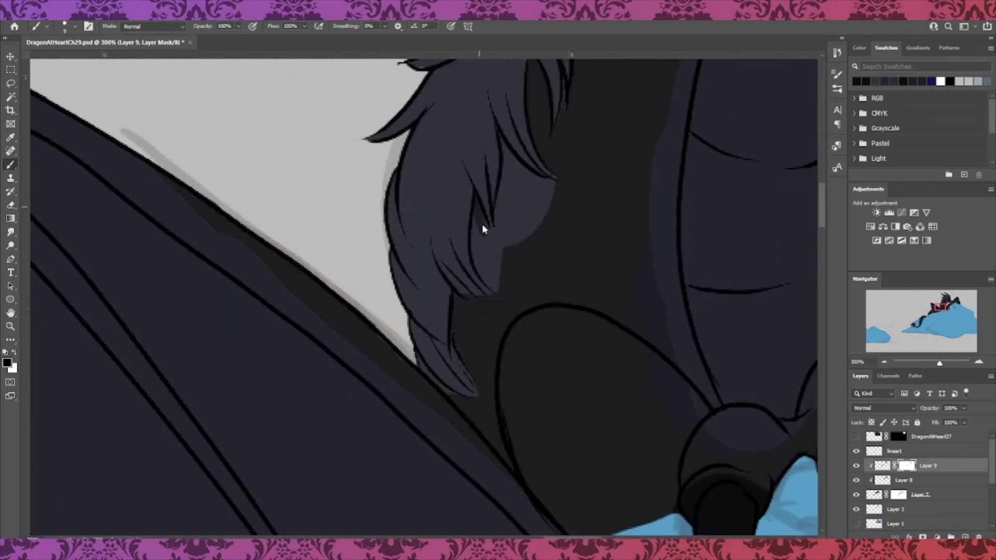
mouse_move(499, 263)
mouse_down()
mouse_move(525, 178)
mouse_move(517, 239)
mouse_up()
Add a layer mask to Layer 8 and mask the chest colour off the neck and shoulder beside the chest plates
key(ctrl+minus)
key(ctrl+minus)
drag(948, 307, 954, 303)
click(916, 480)
click(924, 537)
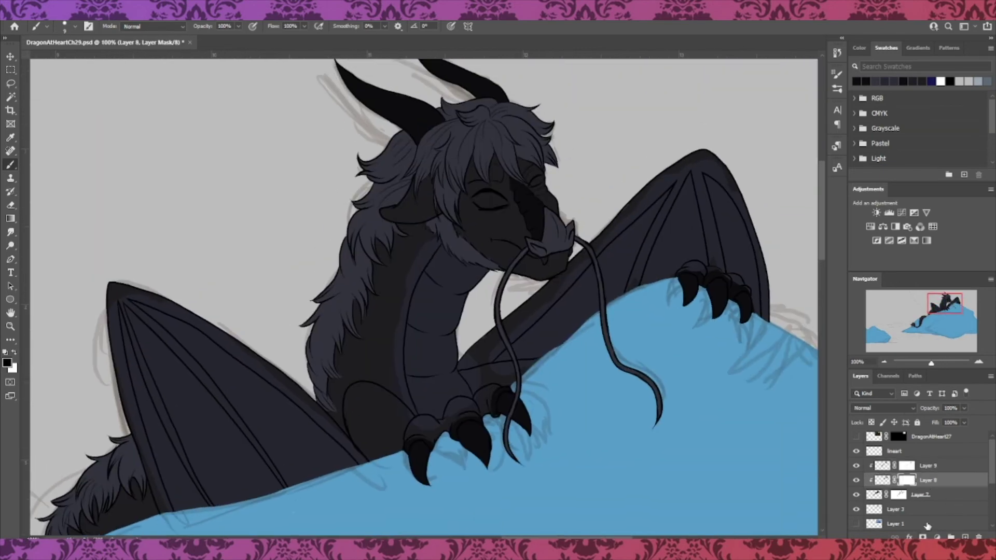
key(ctrl+plus)
key(ctrl+plus)
drag(392, 255, 358, 384)
scroll(736, 300, down, 3)
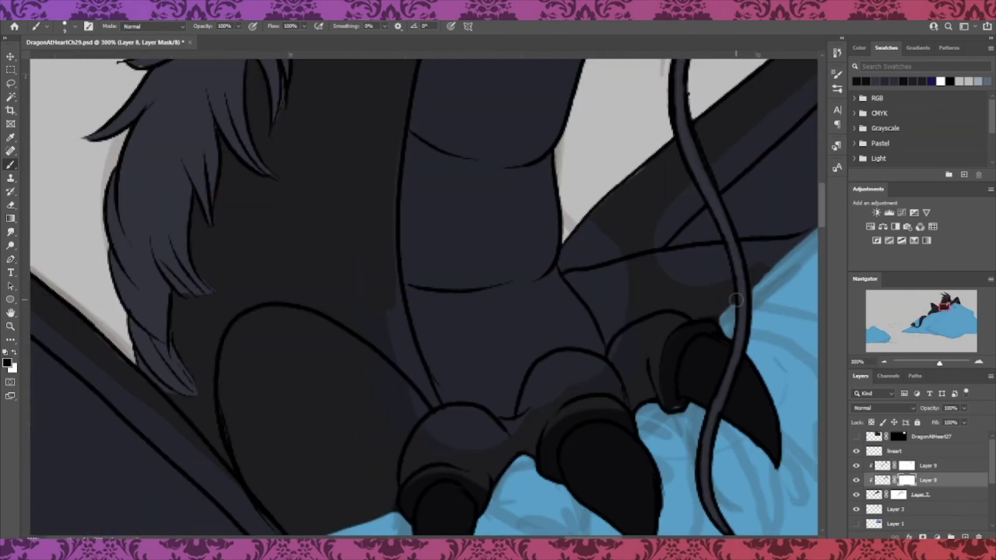
Mask the Layer 8 colour off the front paw's toes around the claws
drag(566, 361, 557, 483)
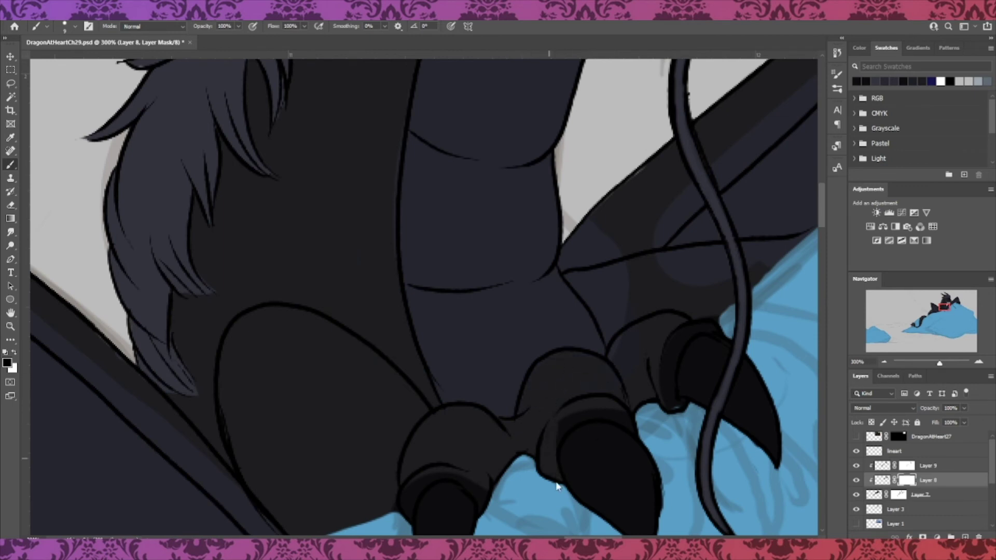
drag(449, 473, 480, 496)
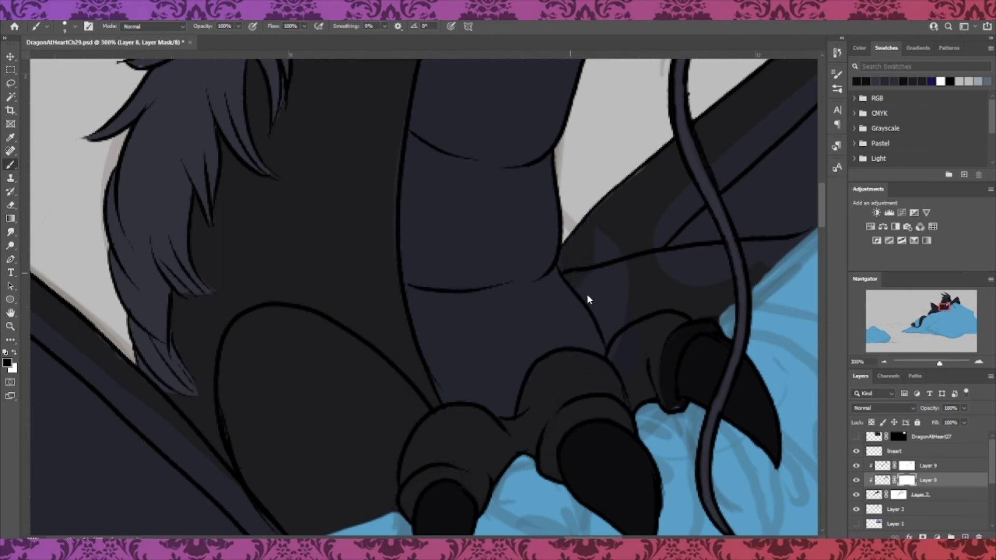
drag(690, 329, 673, 408)
Mask the membrane colour off the far wing's arm from the shoulder up along its leading edge
drag(942, 307, 945, 304)
drag(414, 434, 508, 425)
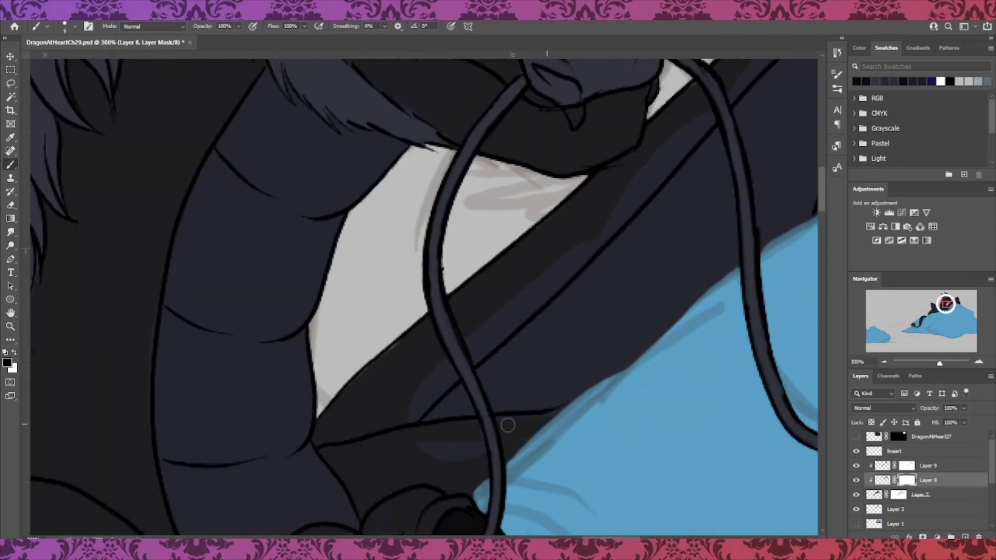
drag(623, 226, 659, 198)
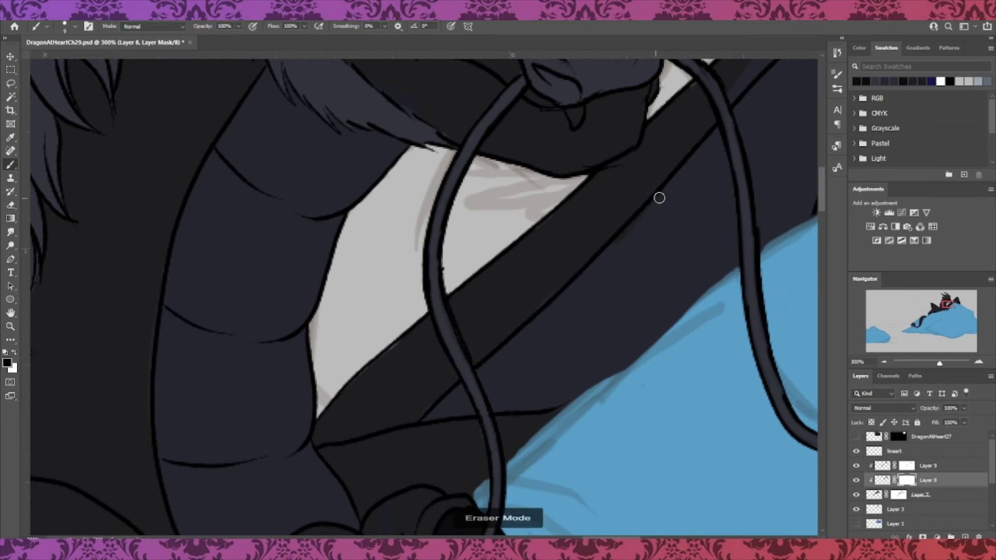
drag(947, 304, 953, 299)
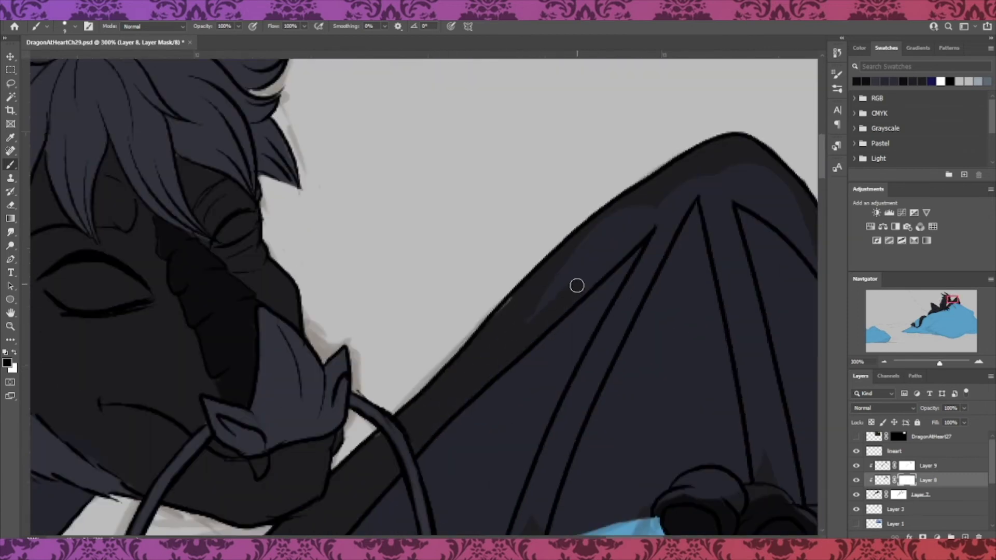
drag(608, 347, 647, 276)
Mask the membrane colour off the far wing's struts, rounded peak, outer edge, and toes
drag(951, 300, 954, 299)
mouse_move(452, 470)
mouse_down()
mouse_move(470, 460)
mouse_move(522, 488)
mouse_up()
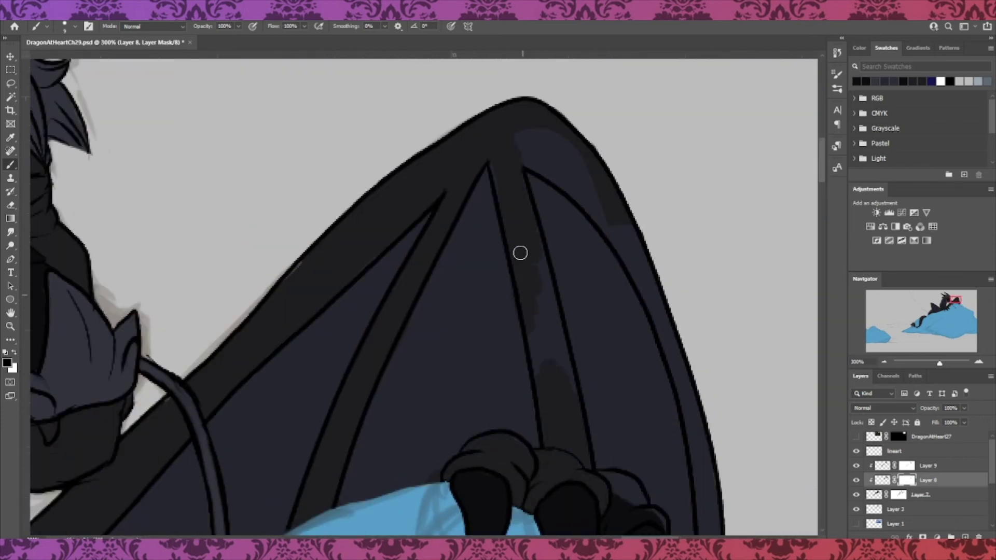
drag(521, 136, 617, 235)
drag(955, 300, 958, 302)
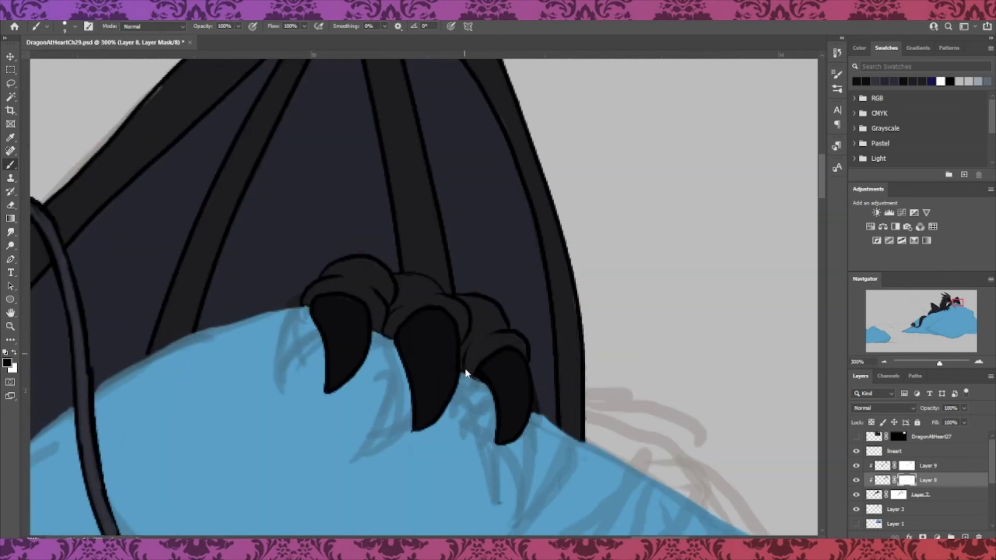
Sample the membrane colour and fill the far wing's gap beside its outermost claw on Layer 8
click(882, 480)
click(7, 362)
click(320, 294)
key(Return)
drag(536, 389, 537, 413)
Mask the membrane colour off the near wing's struts and its leading edge down to the shoulder
drag(958, 301, 935, 310)
click(907, 480)
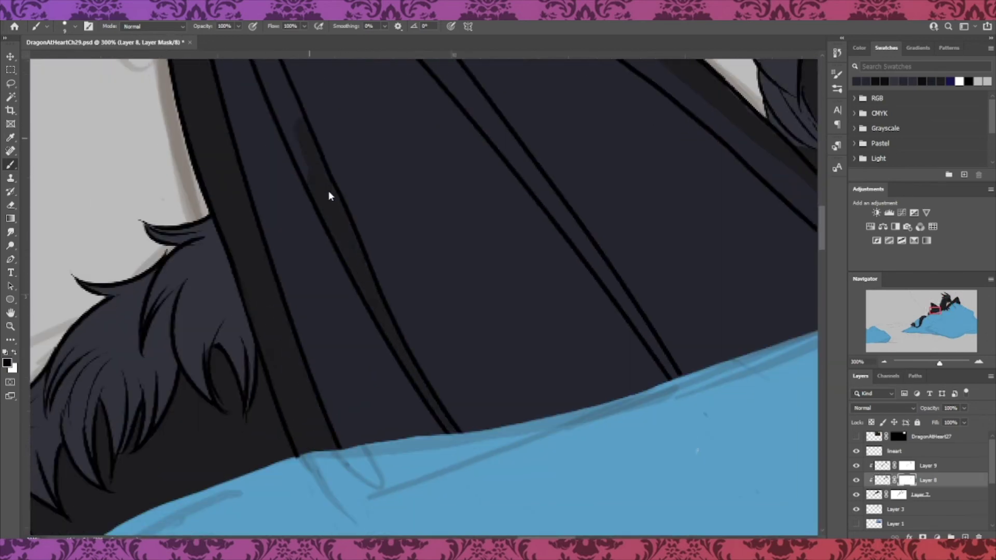
drag(935, 310, 934, 305)
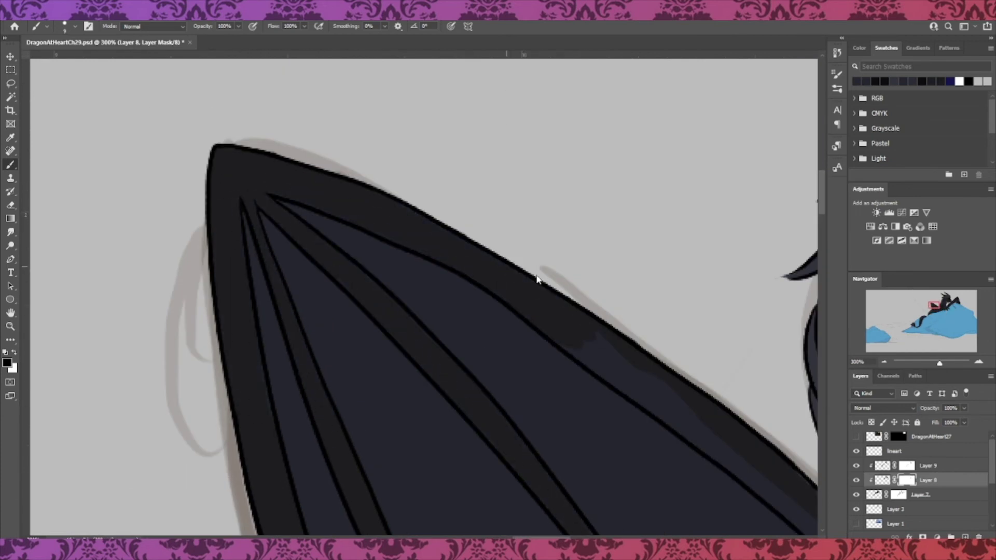
drag(934, 305, 939, 308)
drag(383, 254, 529, 387)
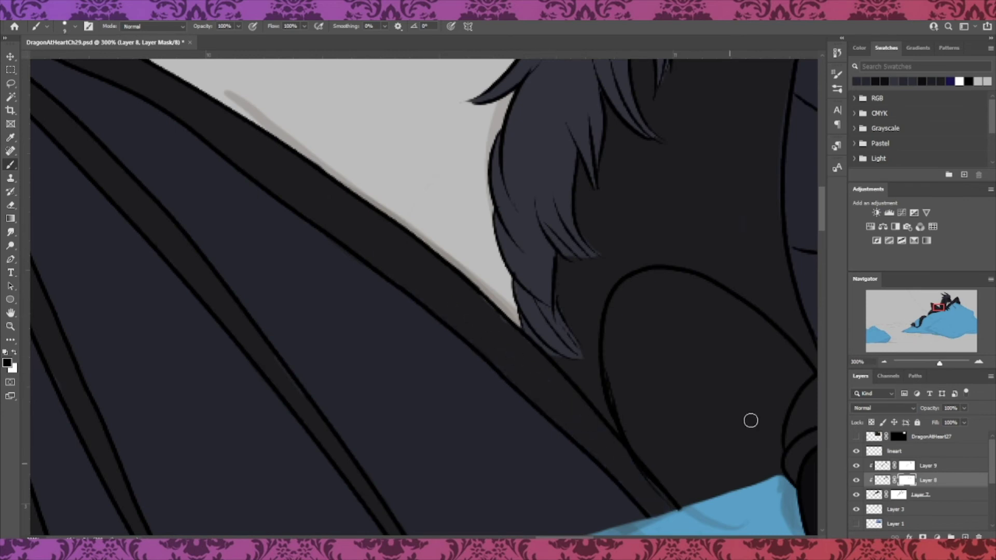
Make Layer 7's colour active and set the foreground colour to a dark golden yellow
drag(938, 307, 938, 310)
key(ctrl+minus)
key(ctrl+minus)
key(ctrl+minus)
key(ctrl+minus)
click(875, 495)
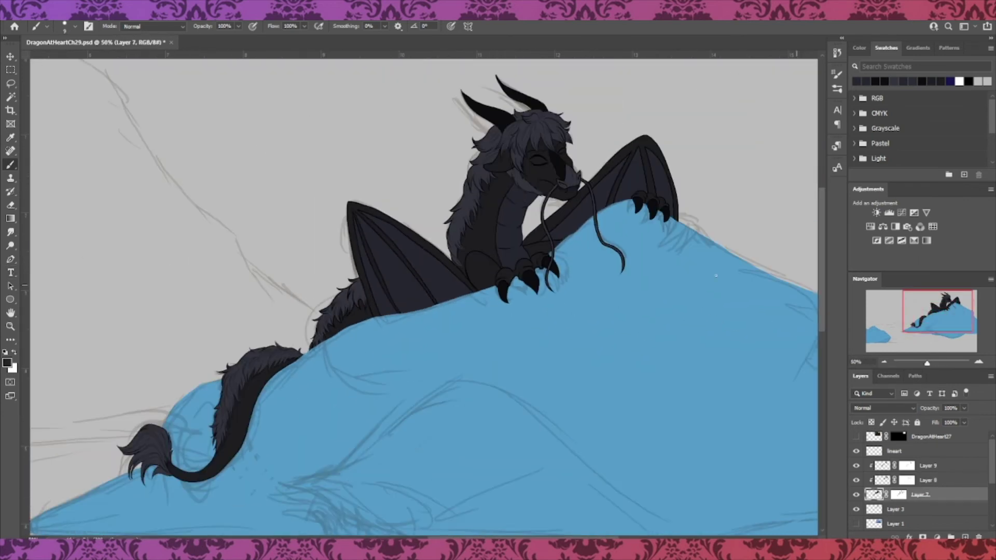
click(7, 363)
click(806, 344)
click(771, 297)
click(806, 350)
click(783, 280)
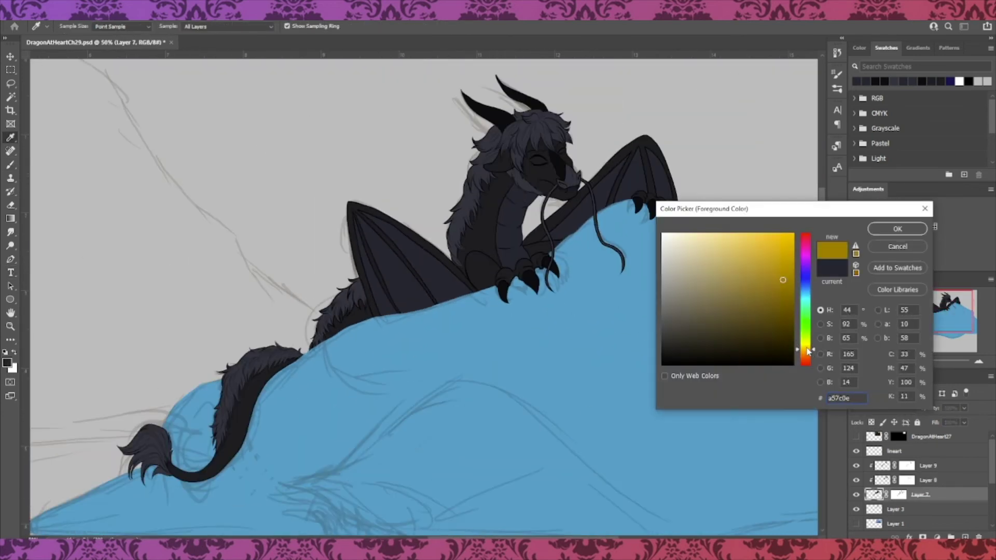
click(898, 229)
key(b)
Paint small dark-yellow spots on the dragon's shoulder, cheeks, ear, wing arm and tail on Layer 7
key(ctrl+plus)
key(ctrl+plus)
key(ctrl+plus)
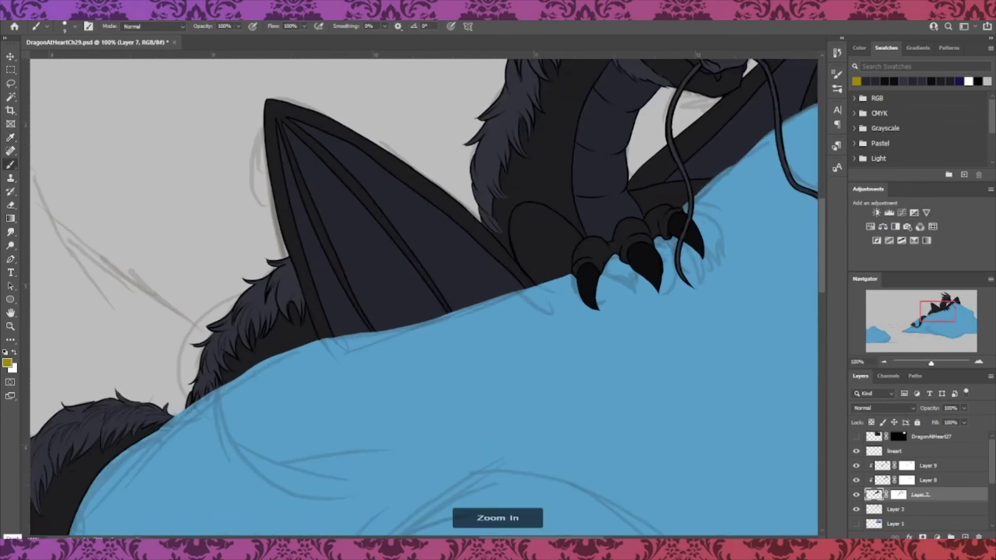
right_click(461, 200)
drag(625, 128, 620, 127)
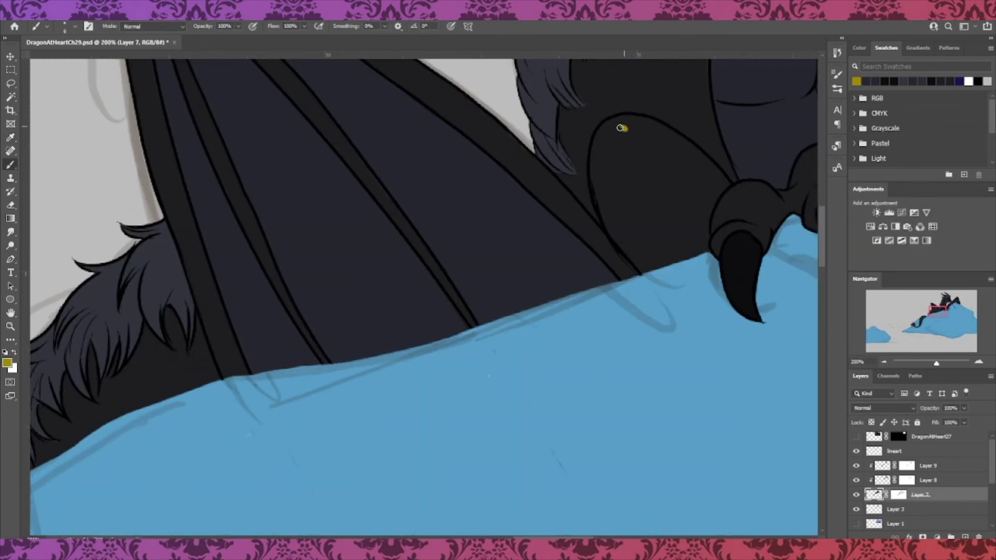
drag(938, 311, 946, 299)
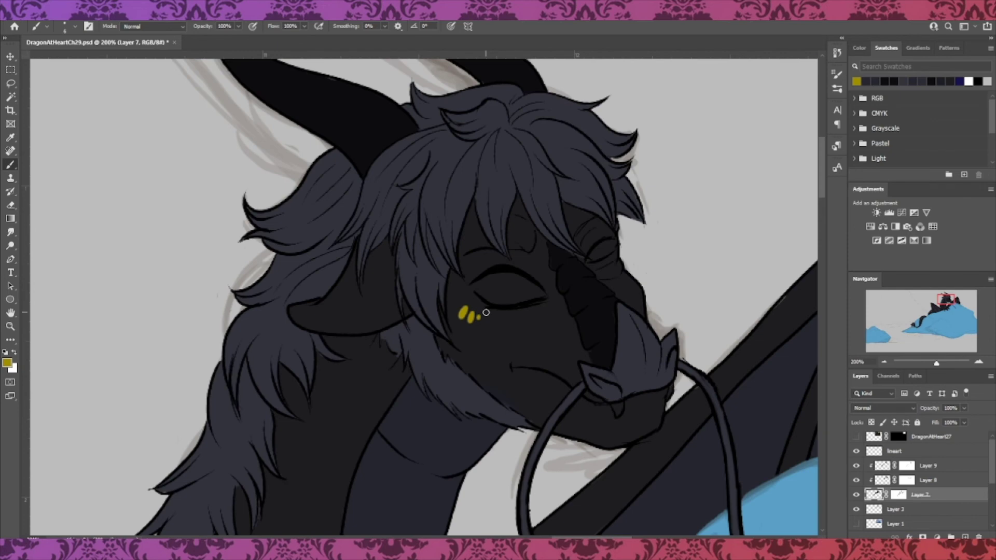
drag(764, 327, 771, 320)
drag(760, 340, 758, 347)
drag(946, 299, 922, 318)
scroll(460, 389, down, 5)
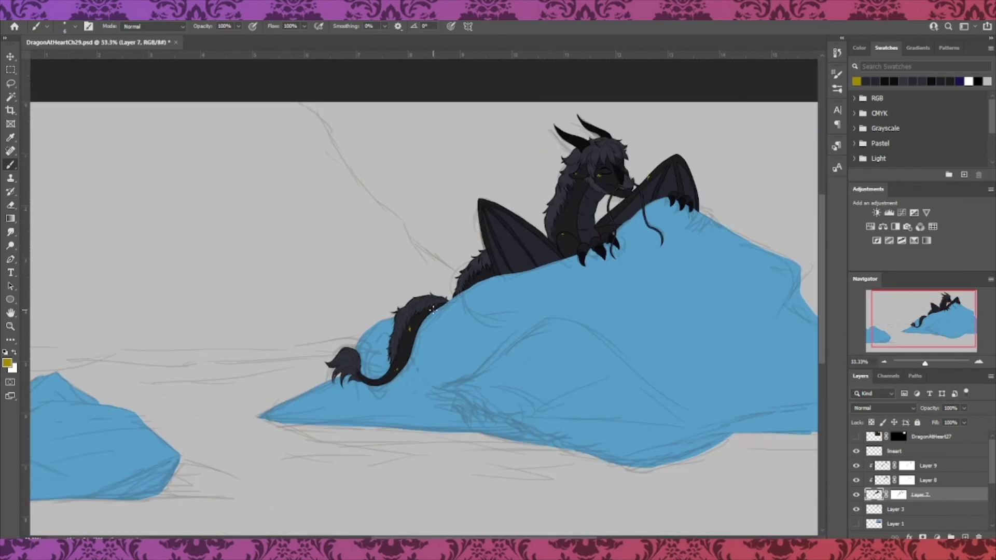
Add a new layer above Layer 9 and paint both eyes and the fangs white
click(947, 469)
click(965, 538)
click(14, 352)
key(ctrl+plus)
key(ctrl+plus)
key(ctrl+plus)
key(ctrl+plus)
key(ctrl+plus)
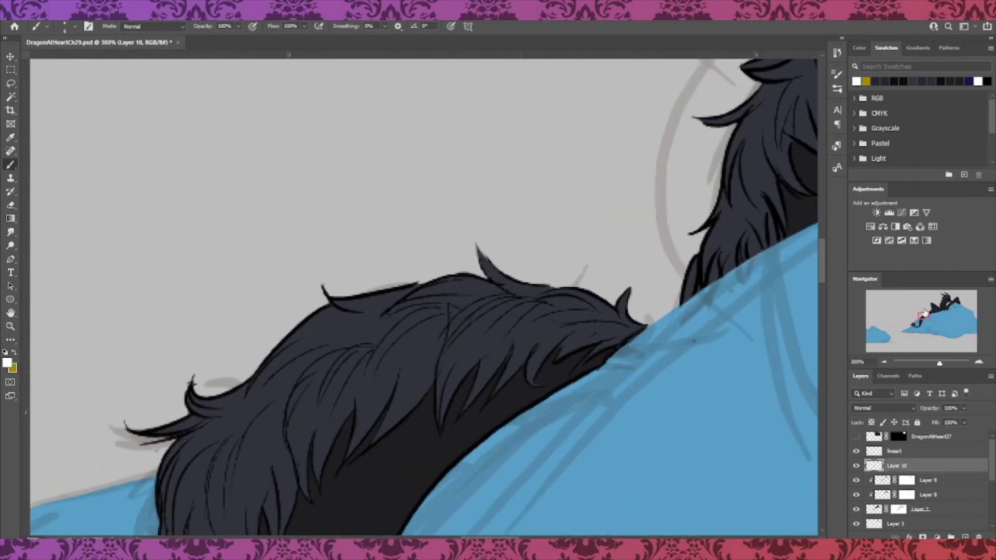
drag(924, 316, 948, 299)
drag(535, 241, 569, 215)
mouse_move(369, 271)
mouse_down()
mouse_move(402, 282)
mouse_move(438, 278)
mouse_move(459, 291)
mouse_move(424, 314)
mouse_up()
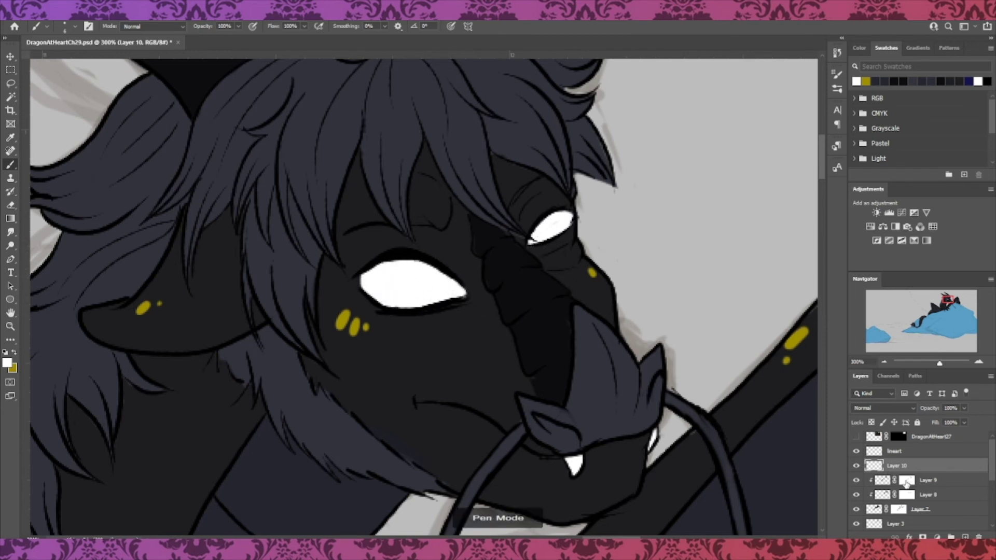
Lock Layer 10's transparent pixels and paint yellow irises in both eyes
click(872, 423)
click(14, 353)
click(7, 363)
click(786, 272)
click(898, 228)
right_click(528, 395)
drag(361, 261, 423, 280)
click(520, 227)
click(552, 220)
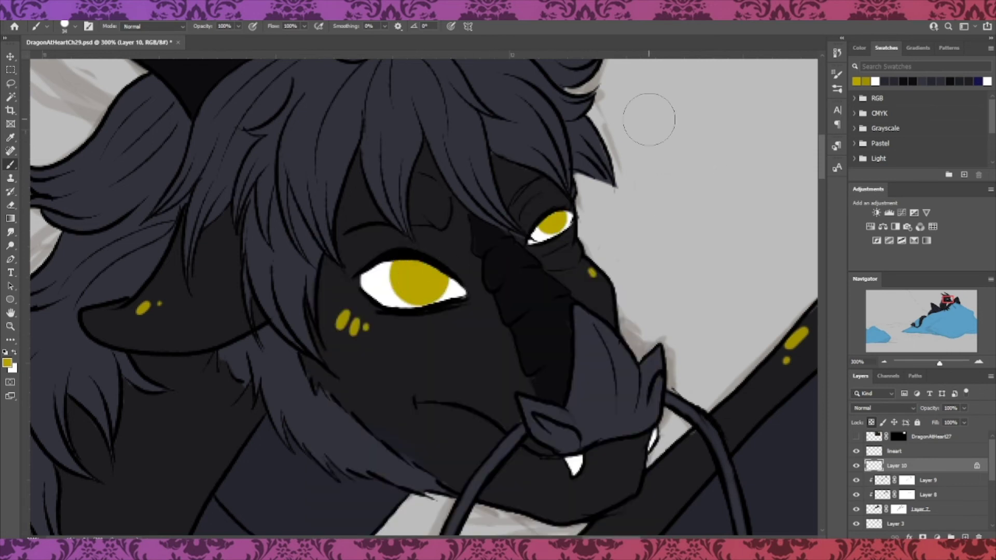
Select both yellow irises and shade their upper parts with a darker yellow soft round brush
click(554, 225)
click(10, 97)
click(419, 283)
click(7, 363)
click(787, 297)
click(898, 229)
click(11, 164)
right_click(447, 316)
click(349, 415)
click(412, 213)
mouse_move(447, 272)
mouse_down()
mouse_move(395, 269)
mouse_move(443, 290)
mouse_up()
Brighten the lower part of the irises with a bright yellow soft round brush
click(7, 362)
click(781, 236)
click(898, 228)
right_click(432, 301)
click(353, 415)
click(669, 193)
Paint near-black vertical slit pupils in both irises with a hard round brush
click(7, 363)
click(782, 351)
click(898, 228)
right_click(291, 386)
click(512, 392)
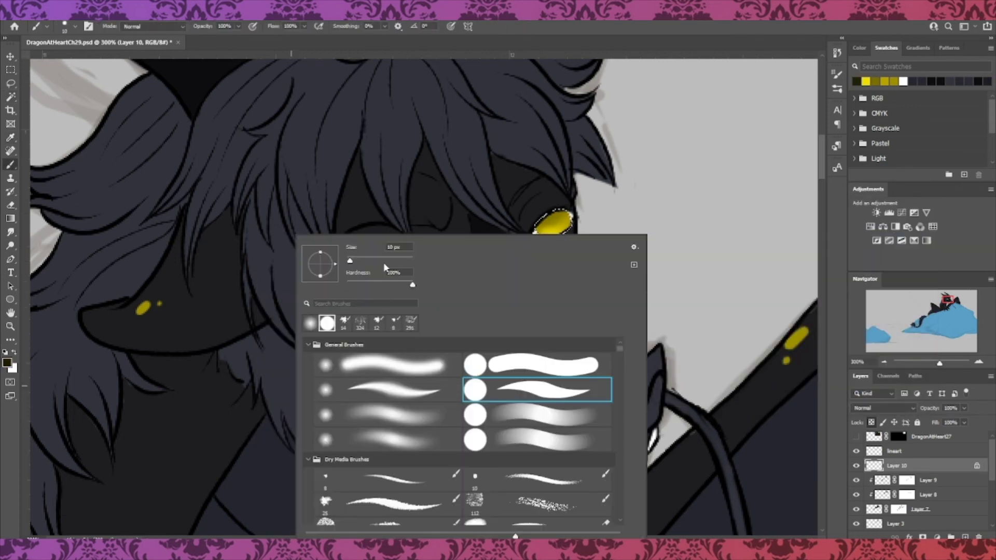
key(Escape)
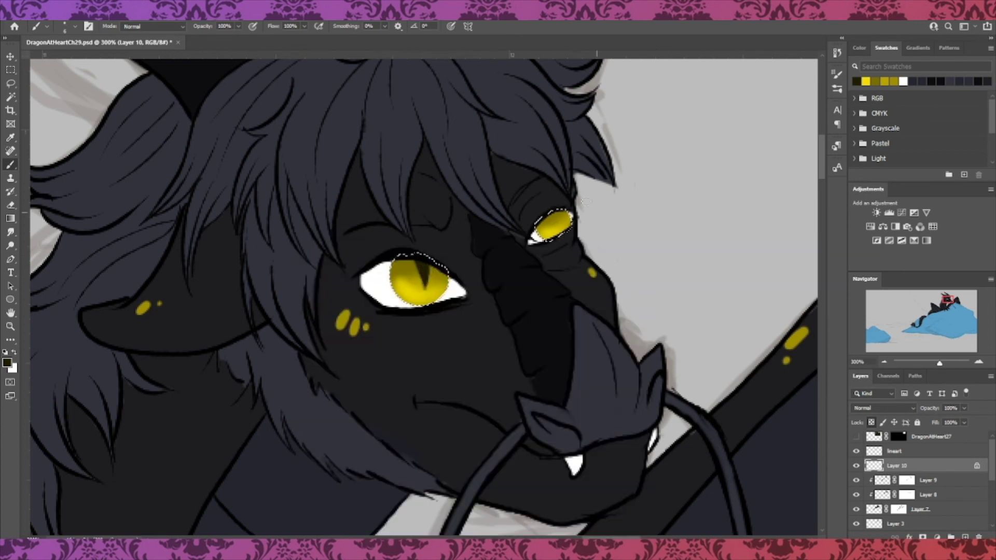
mouse_move(413, 262)
mouse_down()
mouse_move(424, 289)
mouse_move(424, 271)
mouse_up()
click(7, 363)
click(780, 357)
click(897, 231)
drag(551, 216, 558, 232)
Dot white light reflections on the near eye's iris
key(x)
click(417, 272)
click(401, 284)
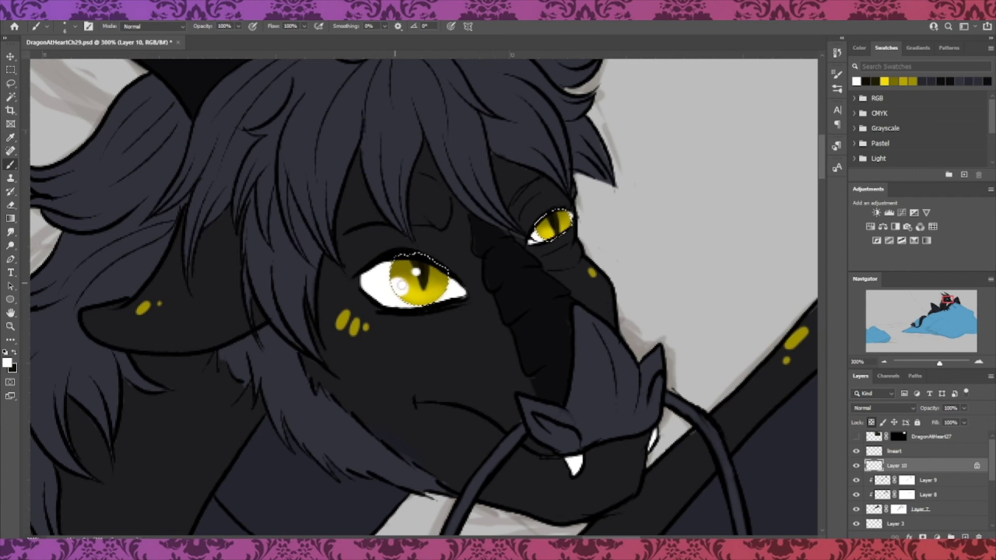
Show the ocean on Layer 4, the sky layer and the distant iceberg on Layer 6
key(ctrl+0)
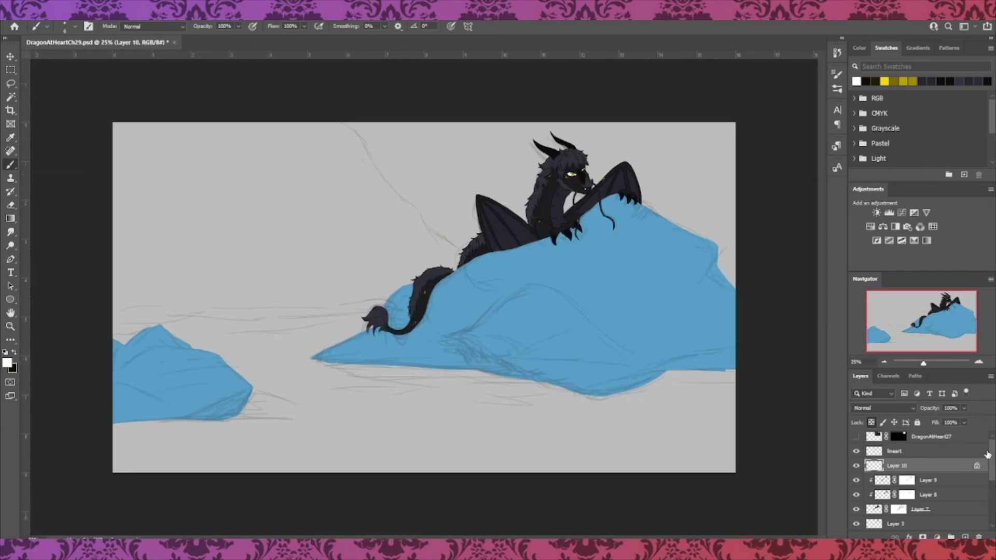
scroll(856, 514, down, 2)
click(856, 528)
scroll(857, 524, down, 2)
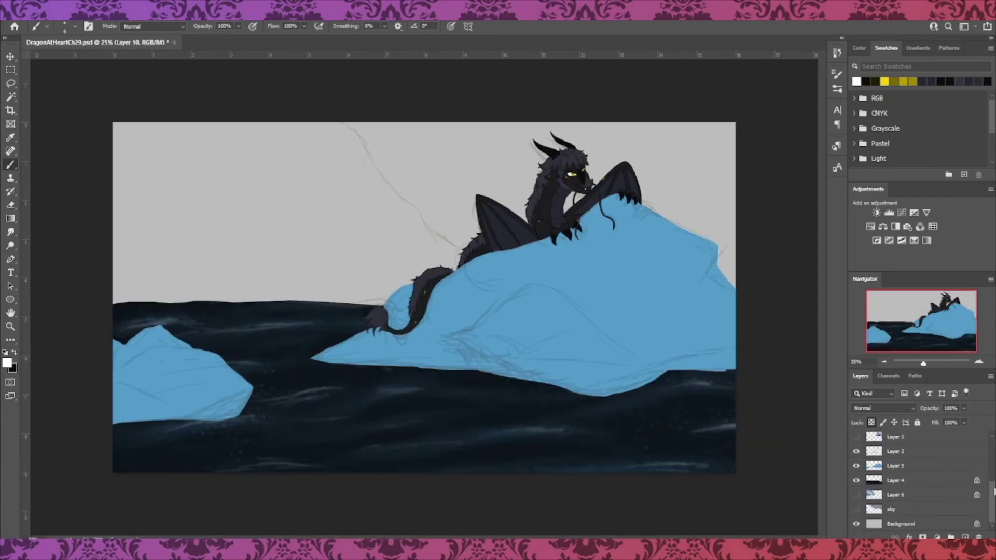
click(857, 510)
click(856, 496)
scroll(880, 478, up, 4)
click(857, 453)
scroll(876, 487, down, 1)
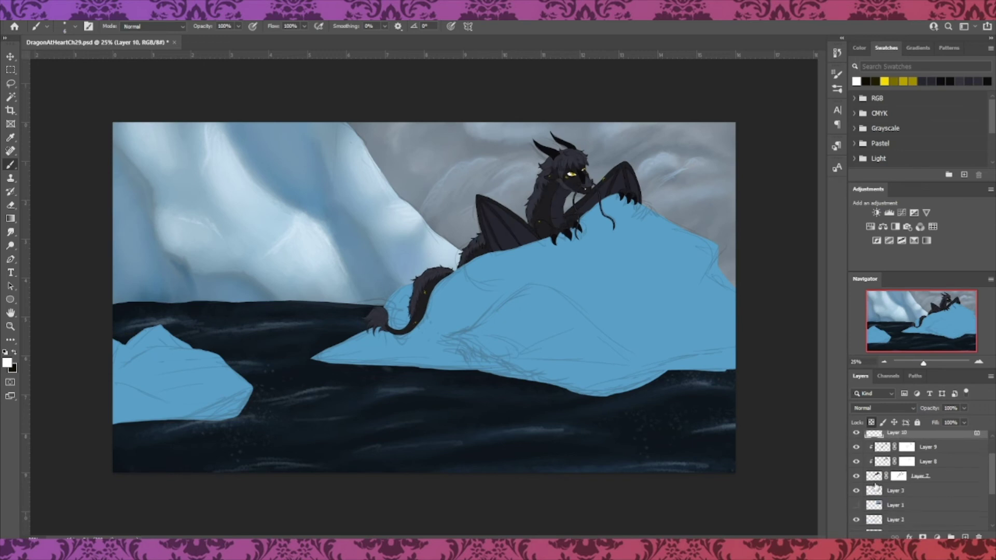
Hide Layer 3, keep Layer 2 visible and make the blue iceberg layer, Layer 5, active
click(911, 493)
click(857, 491)
click(856, 520)
click(857, 521)
scroll(926, 498, down, 2)
click(927, 497)
Paint soft dark-blue (154865) shadows along the main iceberg's lower front edge and its far-end notch
click(7, 363)
click(156, 373)
click(766, 311)
click(898, 230)
right_click(329, 306)
click(429, 415)
mouse_move(452, 361)
mouse_down()
mouse_move(495, 360)
mouse_move(591, 385)
mouse_up()
drag(481, 368, 626, 390)
drag(717, 262, 697, 300)
Lower the brush opacity to 42% and shade beneath the dragon, around the front ridge and across the small iceberg
click(238, 26)
drag(240, 39, 211, 40)
drag(543, 240, 585, 213)
drag(616, 203, 636, 217)
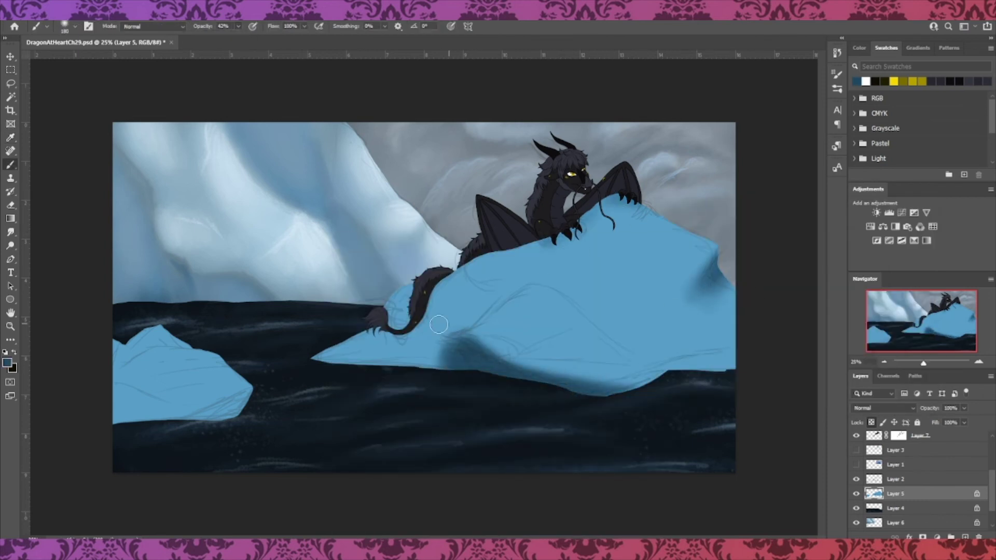
mouse_move(566, 290)
mouse_down()
mouse_move(649, 349)
mouse_move(704, 347)
mouse_up()
mouse_move(246, 389)
mouse_down()
mouse_move(207, 418)
mouse_move(127, 387)
mouse_move(120, 363)
mouse_move(150, 338)
mouse_up()
mouse_move(515, 287)
mouse_down()
mouse_move(433, 339)
mouse_move(440, 319)
mouse_up()
drag(627, 214, 620, 203)
Sample the iceberg's mid blue and crisp up the ridge edges of both icebergs with a hard round brush
click(8, 363)
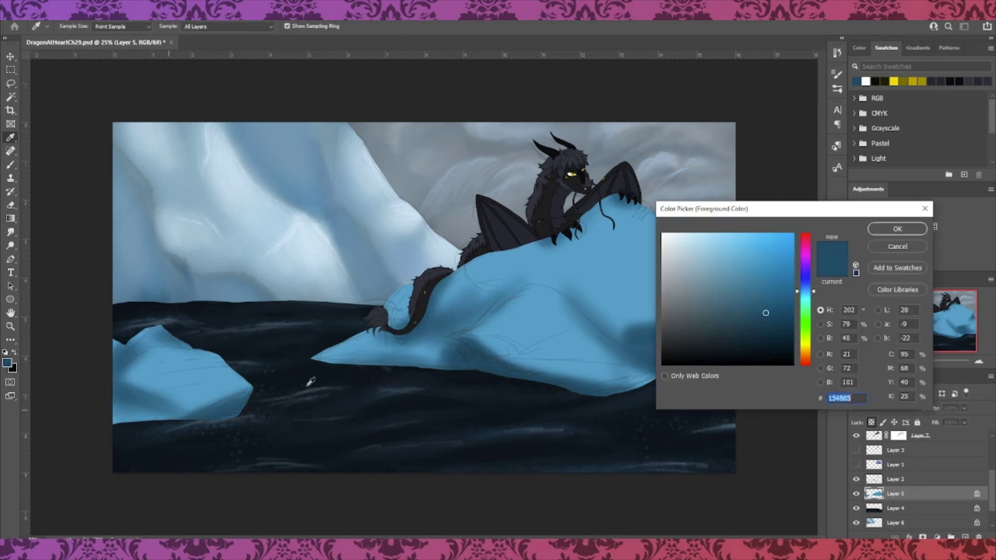
click(539, 321)
click(898, 229)
right_click(307, 344)
double_click(549, 390)
drag(549, 295, 637, 369)
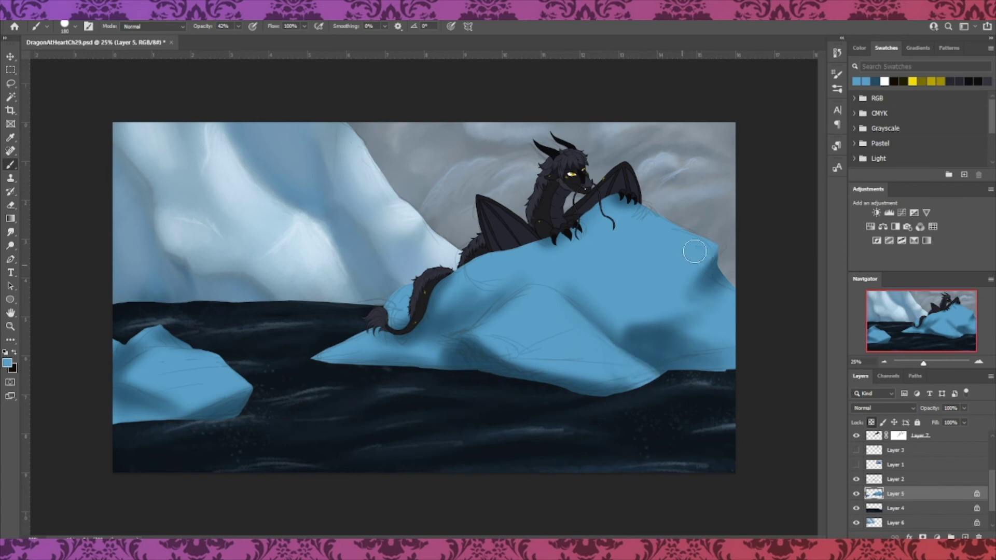
drag(131, 368, 191, 390)
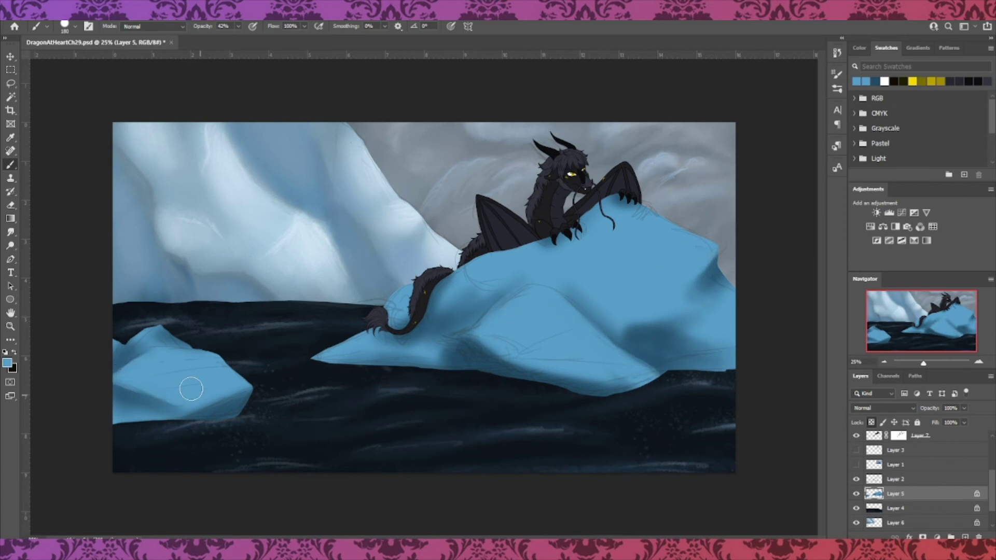
Try a dark-blue hard-brush shadow stroke across the main iceberg's upper face
click(876, 82)
right_click(535, 333)
drag(402, 261, 406, 261)
mouse_move(587, 261)
mouse_down()
mouse_move(627, 242)
mouse_move(667, 293)
mouse_up()
key(ctrl+z)
Deepen the iceberg's soft shadows with dark blue, then paint soft pale grey-blue (8aafc4) highlights on the ice faces
right_click(558, 333)
click(419, 411)
click(8, 362)
click(761, 300)
click(897, 229)
click(7, 363)
click(709, 267)
key(Return)
key(b)
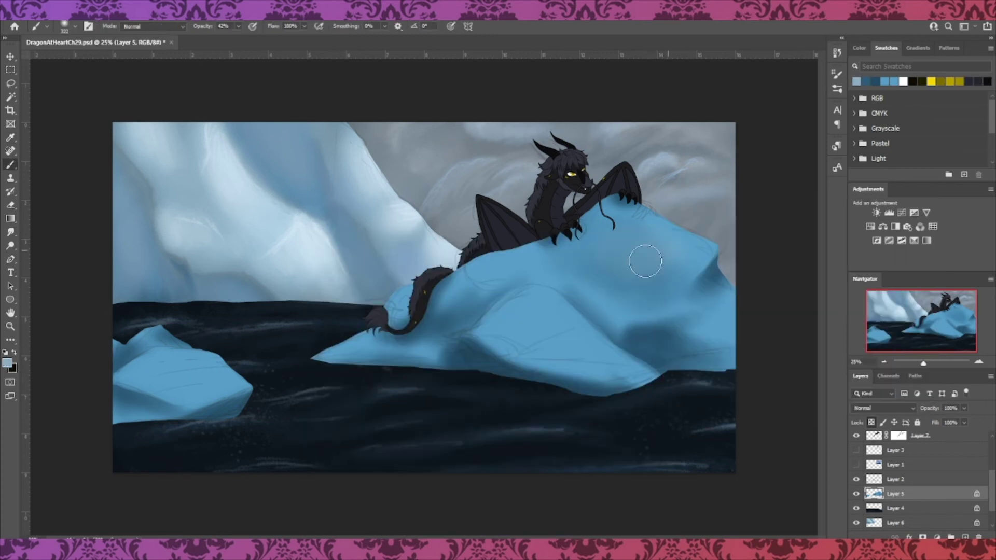
Mix a lighter ice blue and paint soft highlights on the main iceberg around its far-end notch
click(7, 363)
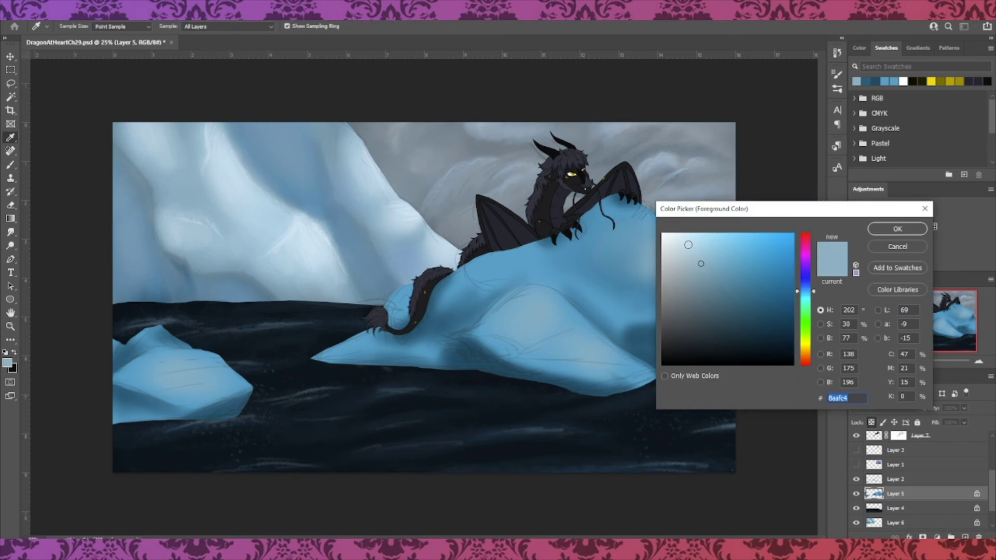
click(686, 244)
click(897, 229)
right_click(493, 320)
click(441, 414)
key(Return)
drag(714, 247, 701, 268)
drag(696, 248, 683, 263)
drag(730, 293, 719, 307)
drag(725, 307, 701, 332)
Paint pale ice-blue highlights along the crest and lower slope of the main iceberg's front ridge
drag(509, 300, 491, 317)
mouse_move(526, 292)
mouse_down()
mouse_move(481, 332)
mouse_move(495, 332)
mouse_up()
mouse_move(522, 293)
mouse_down()
mouse_move(548, 289)
mouse_move(570, 302)
mouse_up()
drag(543, 358, 630, 366)
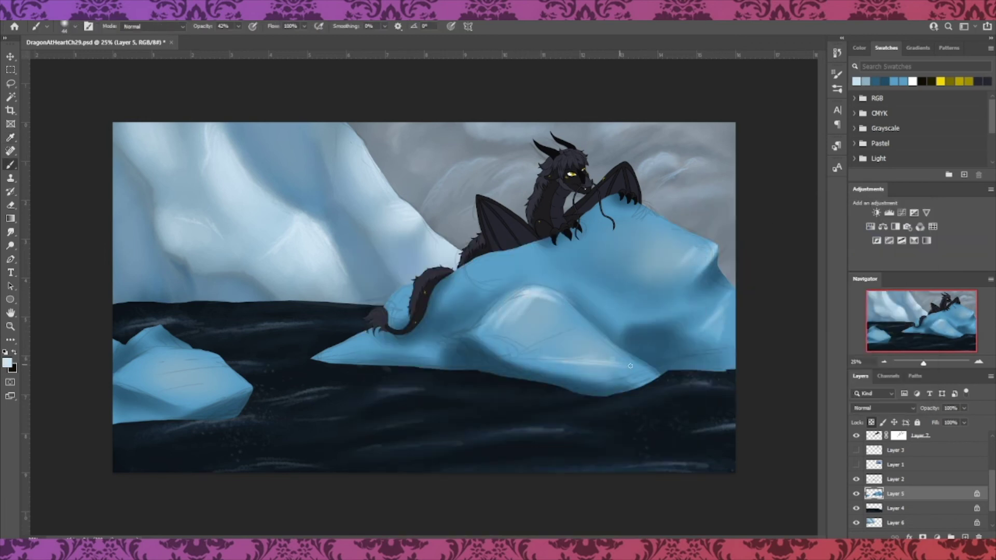
drag(583, 334, 607, 363)
Paint pale ice-blue highlights on the small iceberg and on the main iceberg's slopes below the near wing and tail
drag(164, 353, 129, 378)
drag(173, 360, 148, 378)
drag(217, 362, 230, 376)
drag(243, 384, 193, 398)
drag(236, 377, 203, 391)
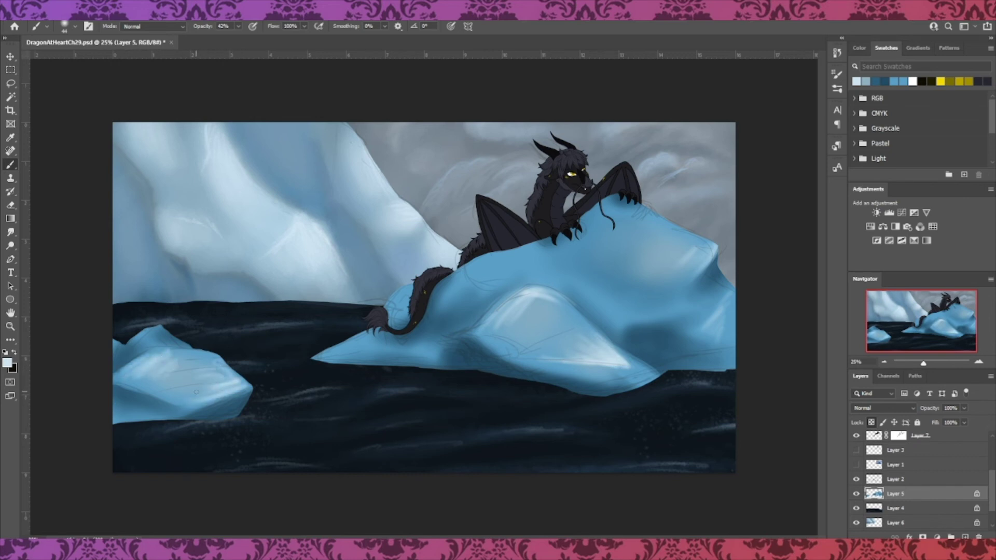
mouse_move(480, 259)
mouse_down()
mouse_move(486, 280)
mouse_move(517, 278)
mouse_up()
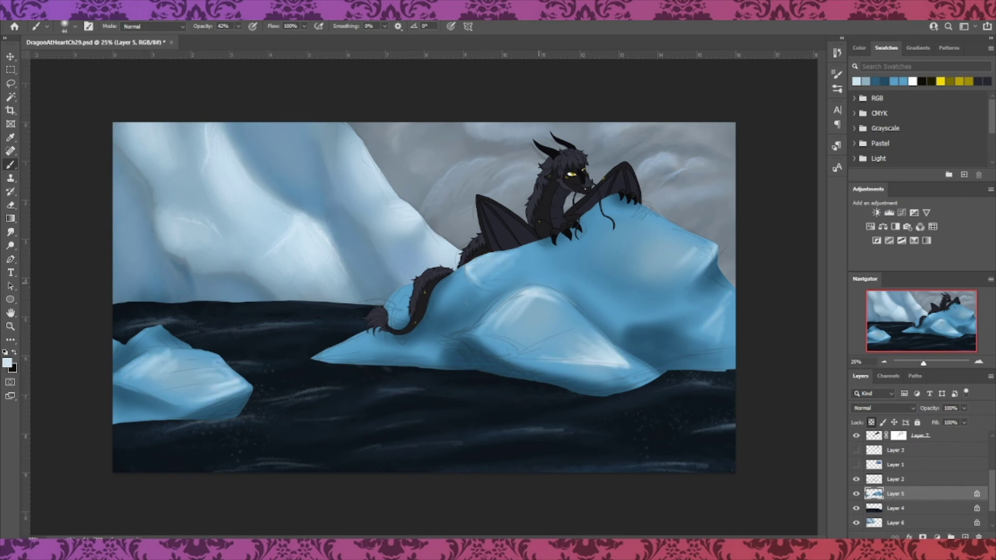
drag(317, 358, 443, 336)
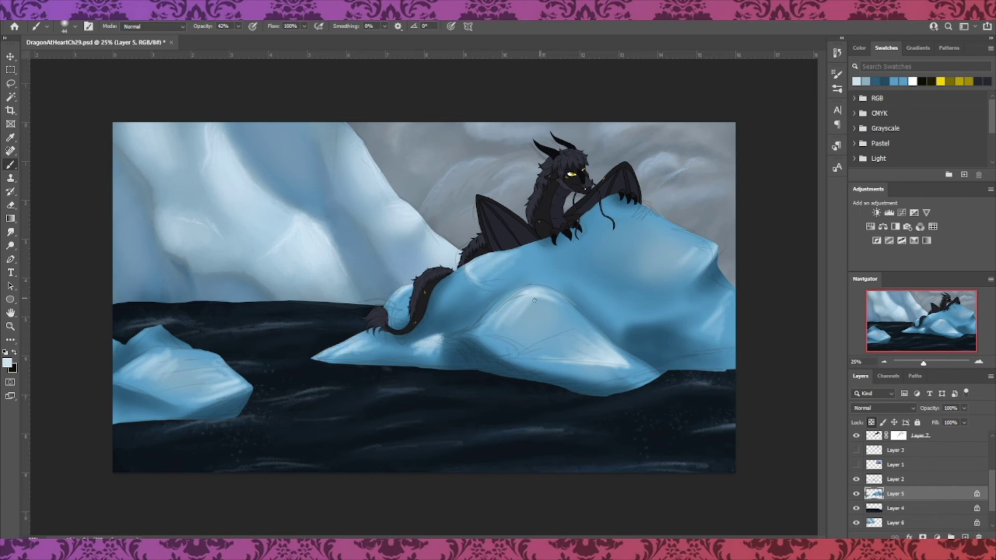
Soften the pale highlights on both icebergs by blending mid blue over them with a larger soft brush
click(905, 81)
click(905, 81)
right_click(284, 337)
drag(366, 261, 373, 261)
drag(438, 348, 416, 355)
drag(526, 307, 499, 324)
drag(552, 350, 604, 357)
drag(661, 272, 689, 255)
drag(717, 303, 711, 320)
drag(172, 365, 142, 384)
drag(204, 390, 222, 385)
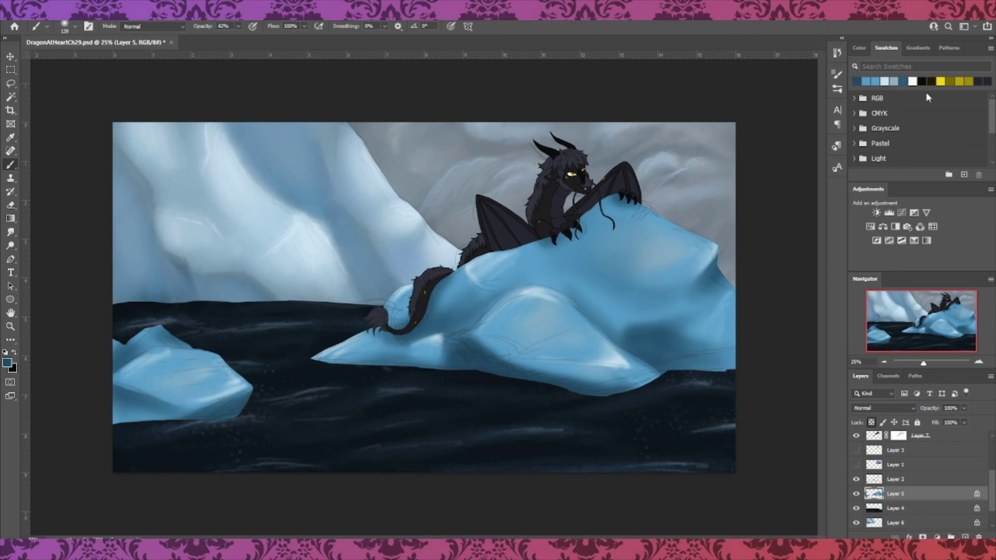
Pick a darker blue and paint shadow creases on the small iceberg's lower side and beside the main iceberg's front ridge
click(8, 364)
click(776, 331)
click(899, 227)
right_click(267, 345)
drag(335, 261, 327, 261)
drag(116, 386, 162, 404)
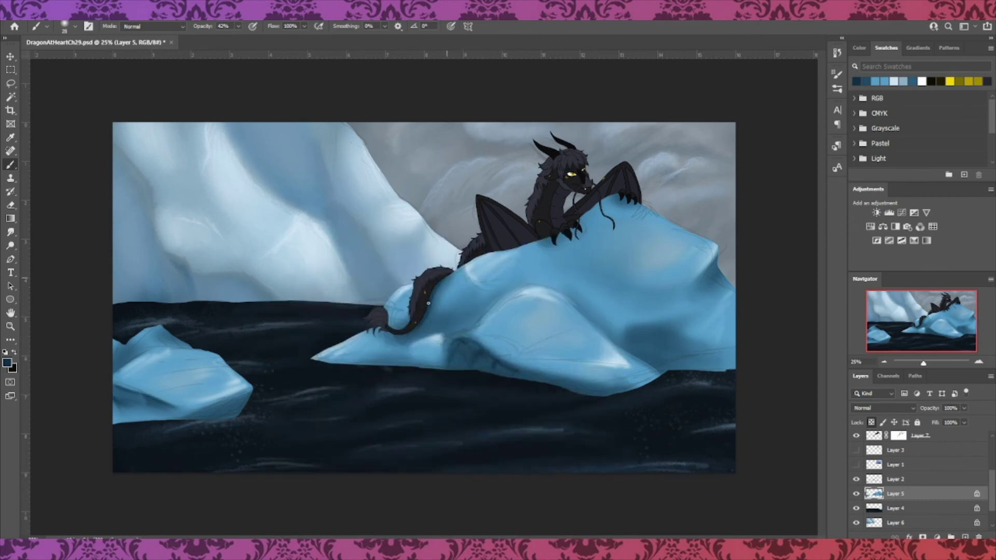
right_click(737, 353)
drag(443, 261, 445, 261)
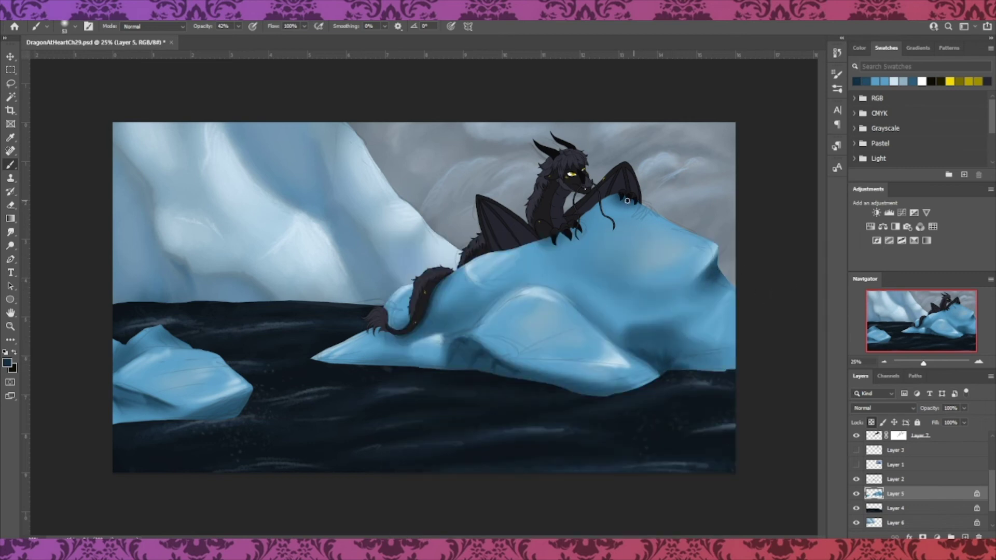
Switch to pale ice blue and paint highlights on the small iceberg's lower edge and the main iceberg's peak below the far wing
click(894, 82)
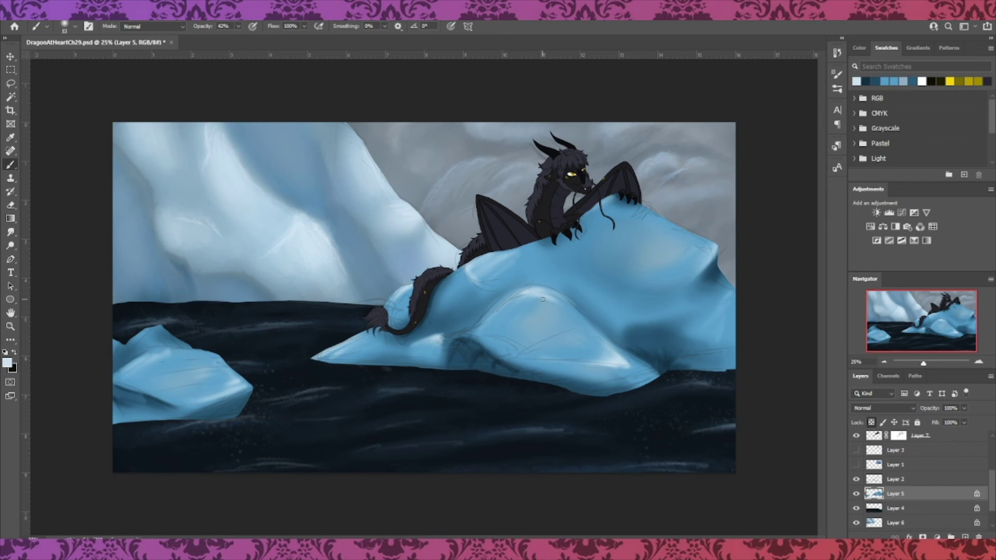
right_click(565, 300)
click(583, 389)
drag(403, 261, 401, 261)
drag(226, 361, 248, 387)
right_click(634, 292)
drag(444, 260, 458, 260)
click(490, 414)
mouse_move(622, 211)
mouse_down()
mouse_move(669, 224)
mouse_move(681, 243)
mouse_up()
Paint pale ice-blue texture over the main iceberg's peak and ridges and the small iceberg with a speckled brush at 18% opacity
right_click(647, 293)
click(616, 504)
drag(467, 261, 484, 261)
key(Return)
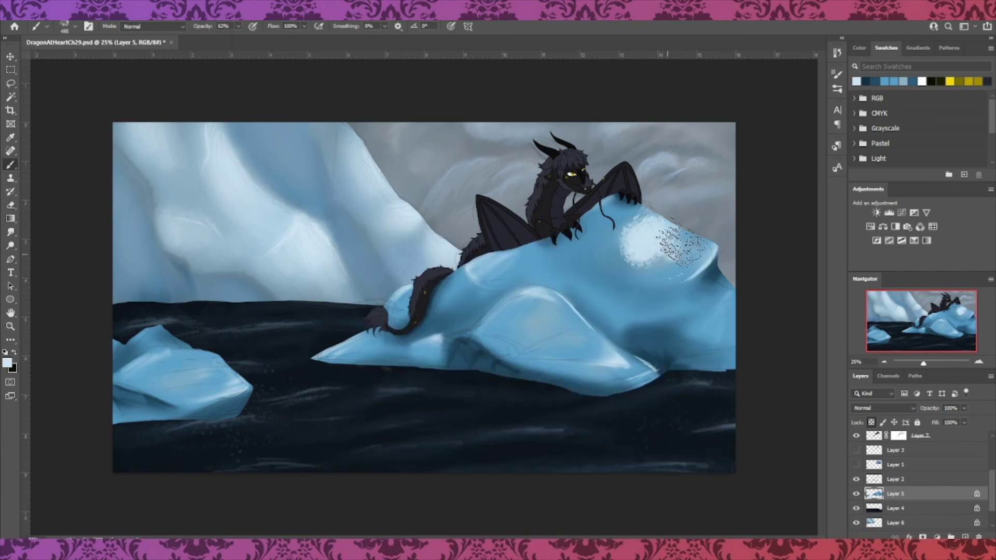
key(1)
key(8)
drag(678, 260, 601, 243)
drag(636, 254, 652, 272)
drag(529, 314, 573, 340)
drag(505, 264, 523, 261)
drag(190, 375, 234, 379)
drag(161, 379, 206, 363)
Texture the main iceberg's far end in pale blue and paint mid-blue shading below the notch and peak with the speckled brush
drag(729, 311, 714, 329)
right_click(702, 266)
drag(484, 261, 459, 261)
drag(725, 294, 697, 324)
click(885, 81)
right_click(726, 278)
drag(459, 261, 479, 261)
click(785, 225)
drag(685, 320, 726, 290)
alt+click(616, 253)
mouse_move(617, 260)
mouse_down()
mouse_move(665, 284)
mouse_move(576, 289)
mouse_move(613, 266)
mouse_move(631, 285)
mouse_up()
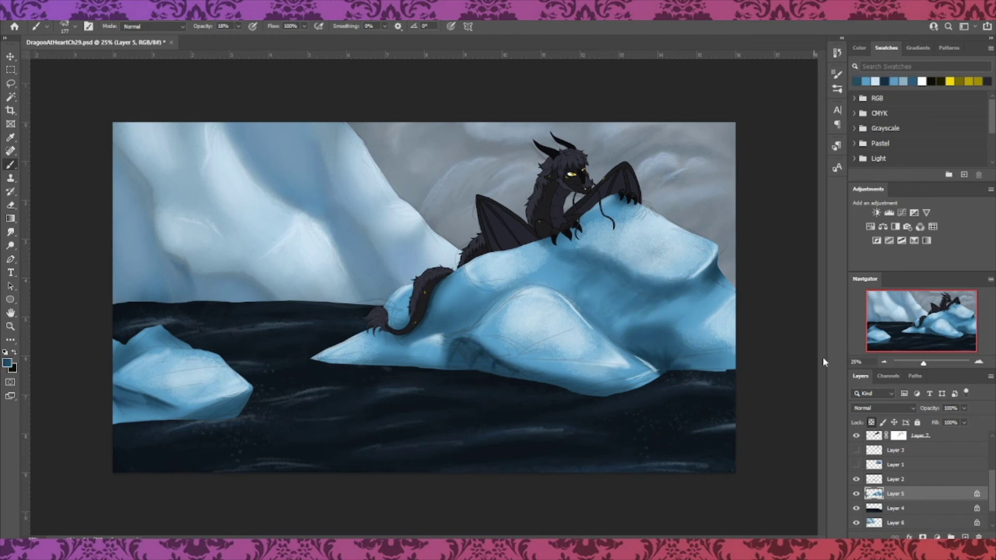
Add a layer above the icebergs and paint very dark navy water over the main iceberg's base with a square brush
click(965, 537)
click(7, 363)
click(761, 345)
click(896, 229)
right_click(332, 396)
click(430, 504)
drag(661, 351, 660, 361)
click(428, 400)
click(723, 401)
drag(618, 395, 631, 393)
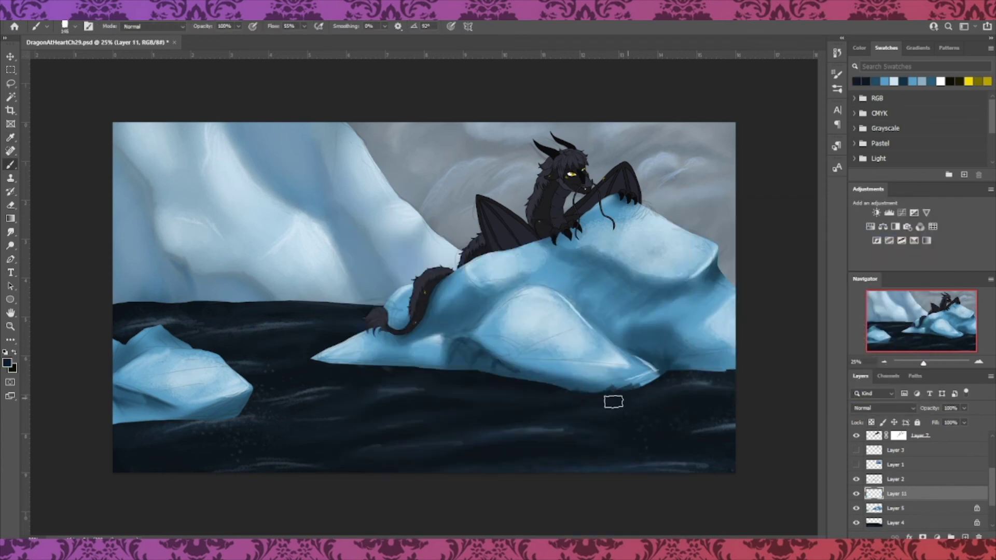
Paint choppy dark water along the waterlines of both icebergs with the 44 px wedge-shaped brush
right_click(702, 390)
scroll(688, 370, down, 4)
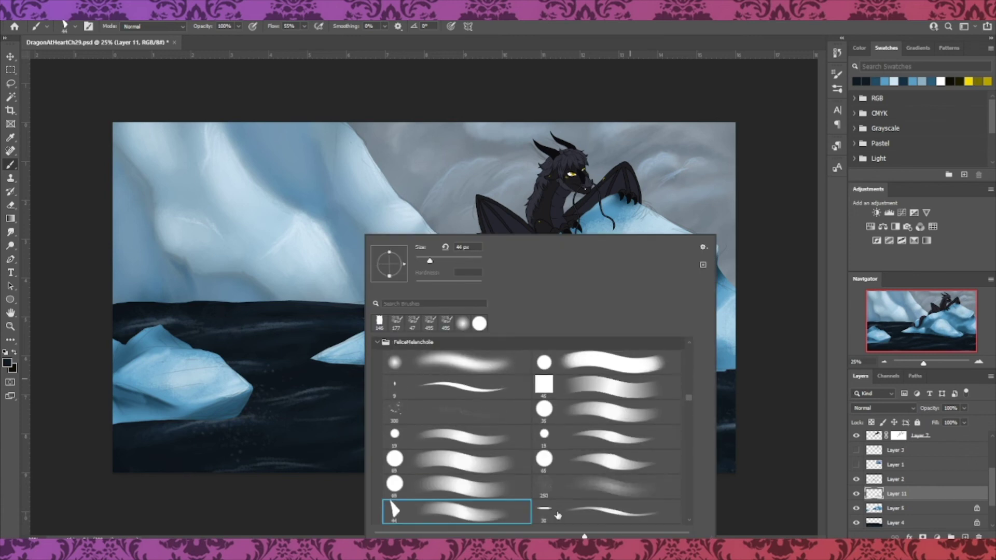
click(724, 410)
drag(640, 385, 631, 392)
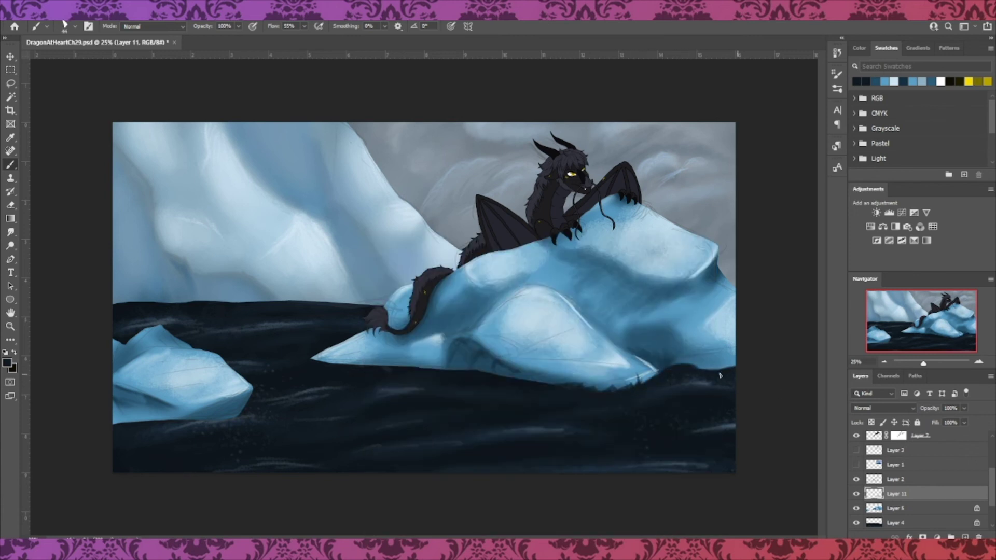
drag(416, 367, 320, 369)
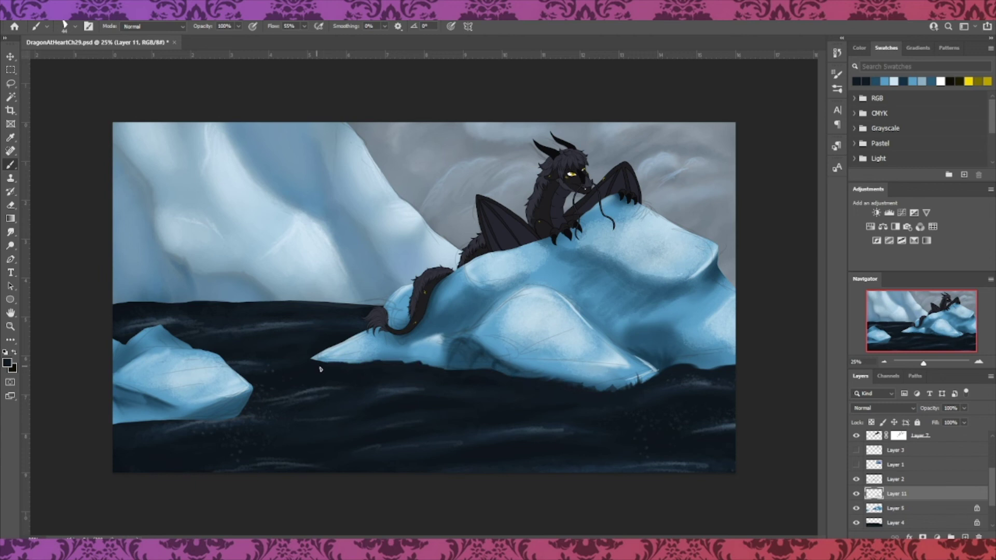
drag(193, 427, 227, 415)
Pick pale blue c7dcf0 and paint foam at the base of both icebergs with a textured brush at 17% opacity
click(7, 363)
click(682, 242)
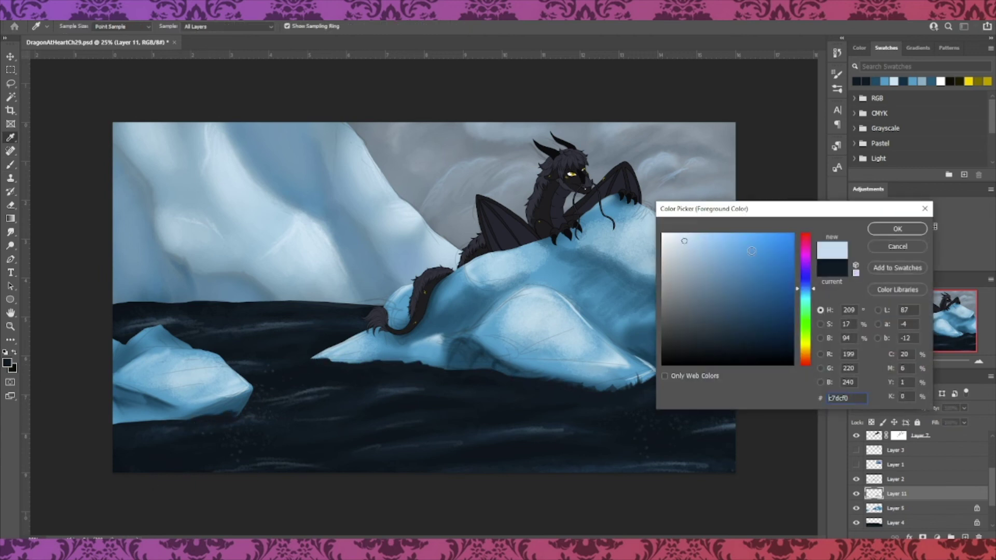
click(898, 228)
right_click(546, 380)
drag(640, 351, 639, 411)
click(389, 417)
drag(394, 261, 407, 261)
click(239, 26)
drag(241, 40, 197, 41)
right_click(230, 418)
drag(246, 261, 235, 261)
mouse_move(214, 423)
mouse_down()
mouse_move(231, 414)
mouse_move(200, 418)
mouse_move(251, 417)
mouse_move(179, 421)
mouse_up()
drag(613, 390, 634, 388)
drag(716, 372, 734, 368)
drag(714, 387, 665, 396)
Brush pale foam streaks across the open water and behind the icebergs with a larger 174 px textured brush
right_click(577, 415)
drag(423, 261, 440, 261)
drag(473, 442, 571, 438)
mouse_move(554, 379)
mouse_down()
mouse_move(611, 378)
mouse_move(571, 393)
mouse_move(285, 411)
mouse_up()
drag(334, 326, 228, 332)
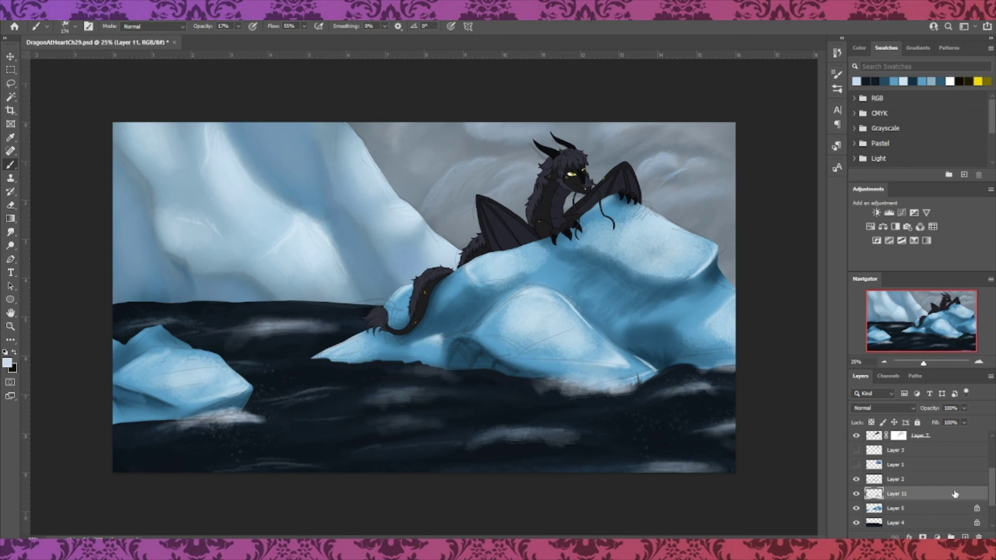
Group the dragon layers from Layer 10 down to Layer 7 and add a new layer clipped to the group
scroll(918, 483, up, 3)
click(961, 469)
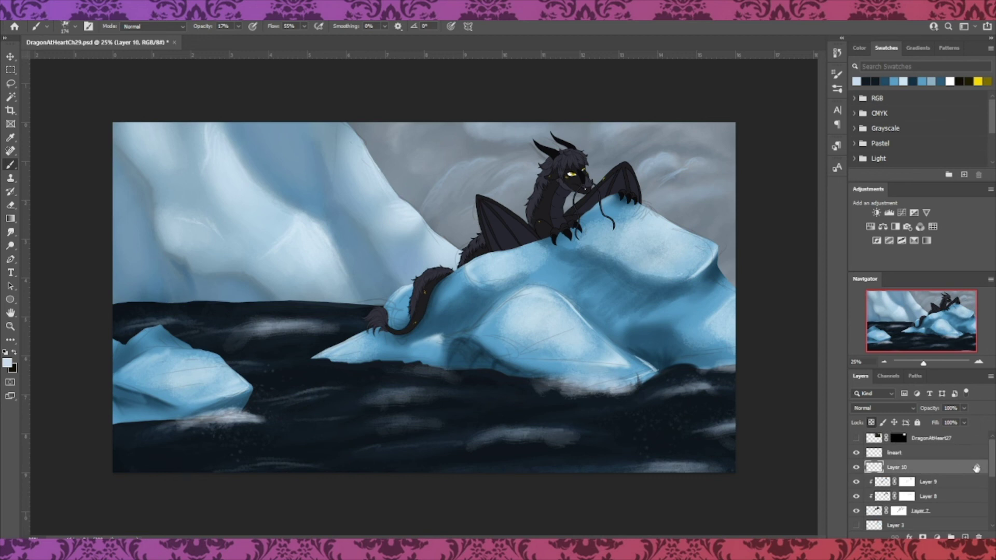
scroll(949, 462, down, 1)
shift+click(941, 494)
key(ctrl+g)
click(965, 536)
right_click(913, 449)
click(842, 303)
Pick dark blue and paint a shadow along the underside of the dragon's tail with a hard round brush at 100% opacity
click(7, 363)
click(773, 323)
click(891, 232)
key(b)
right_click(314, 290)
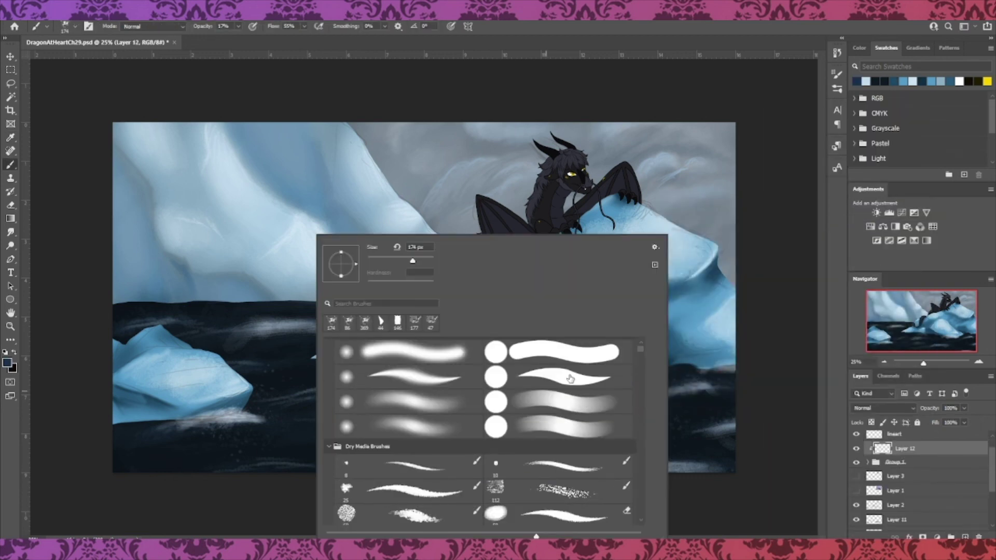
click(578, 375)
drag(238, 26, 344, 33)
right_click(252, 269)
drag(349, 261, 335, 260)
click(439, 97)
key(ctrl+plus)
key(ctrl+plus)
key(ctrl+plus)
key(ctrl+plus)
key(ctrl+plus)
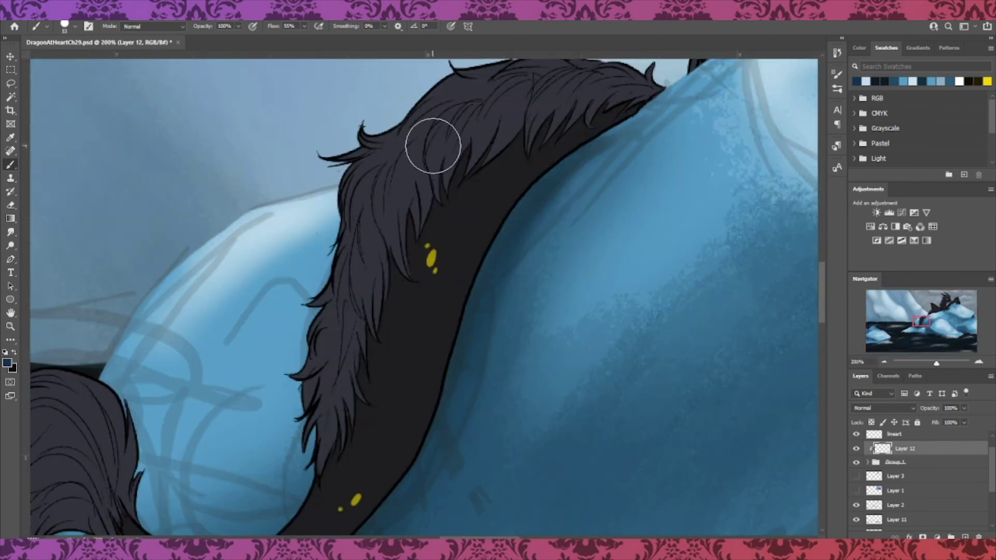
drag(634, 112, 413, 456)
drag(332, 410, 659, 296)
Paint dark blue shadow strands in the tail tuft and continue the shadow under the tail's lower curve with smaller brushes
right_click(312, 332)
drag(394, 260, 379, 261)
click(542, 427)
click(555, 377)
mouse_move(257, 343)
mouse_down()
mouse_move(283, 365)
mouse_move(443, 381)
mouse_up()
drag(307, 461, 425, 373)
right_click(248, 322)
drag(307, 262, 297, 262)
drag(383, 263, 344, 274)
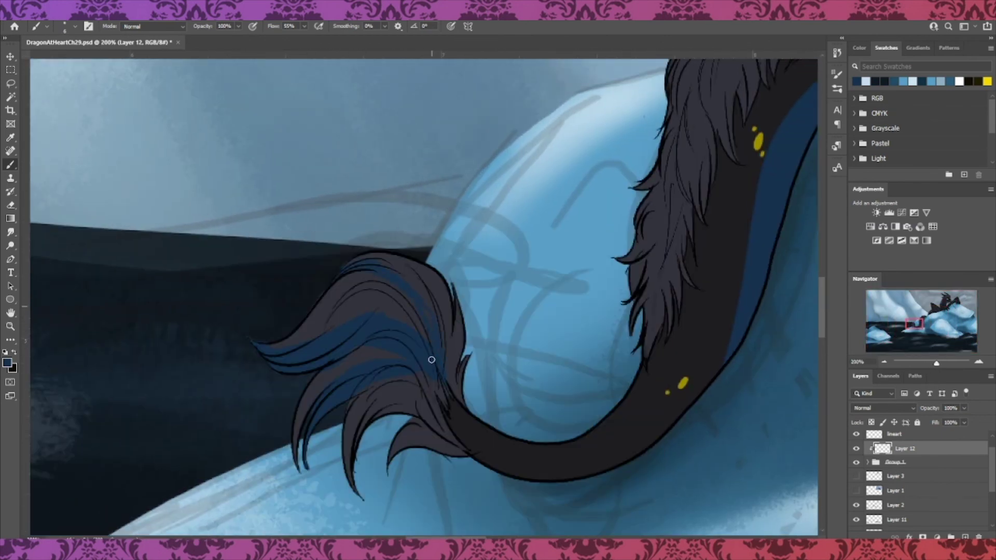
mouse_move(439, 324)
mouse_down()
mouse_move(487, 458)
mouse_move(471, 444)
mouse_move(659, 414)
mouse_move(732, 281)
mouse_move(718, 342)
mouse_move(651, 450)
mouse_up()
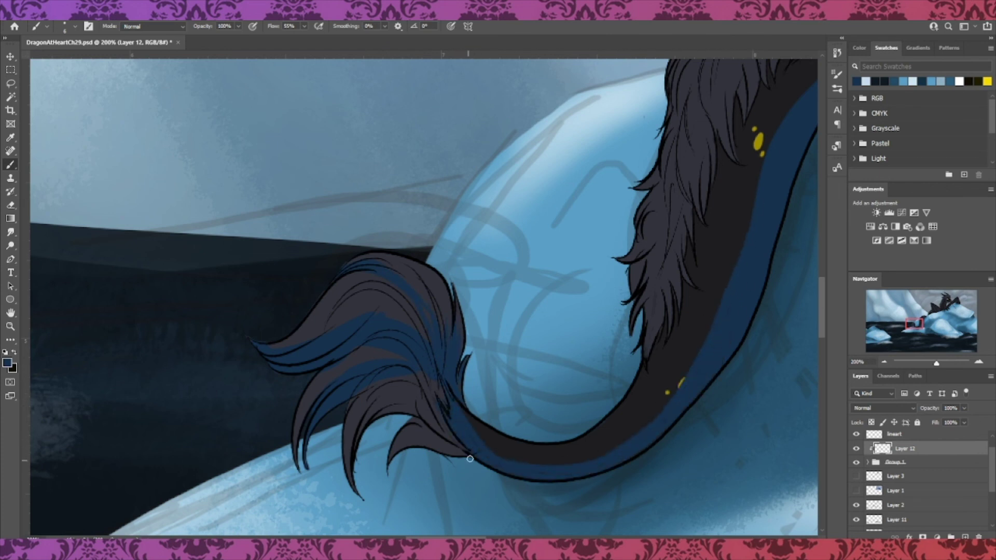
mouse_move(435, 451)
mouse_down()
mouse_move(453, 453)
mouse_move(391, 470)
mouse_up()
drag(443, 421, 358, 455)
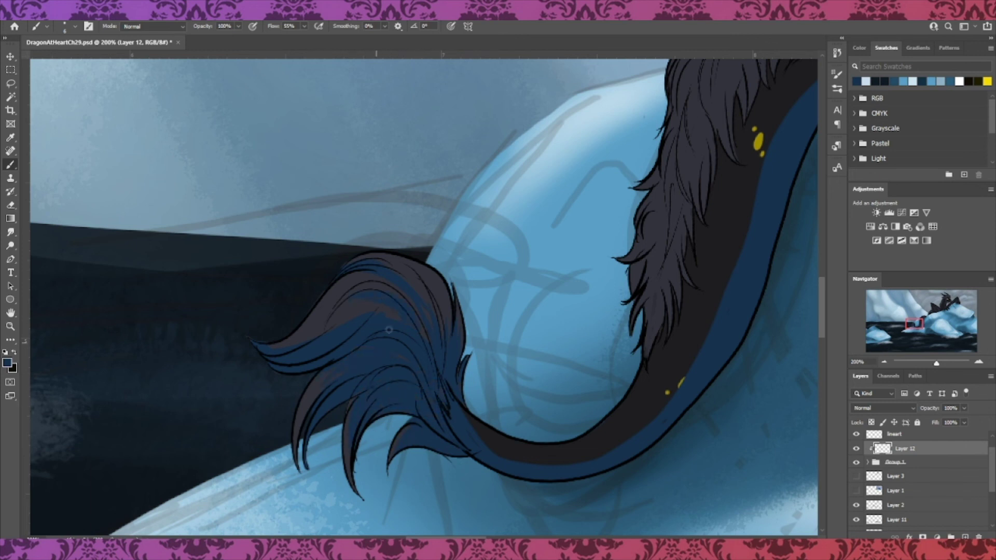
Paint dark blue shadows between the fur tufts along the upper part of the tail
drag(644, 389, 676, 318)
click(918, 321)
drag(519, 439, 520, 411)
drag(510, 459, 520, 407)
drag(534, 404, 526, 358)
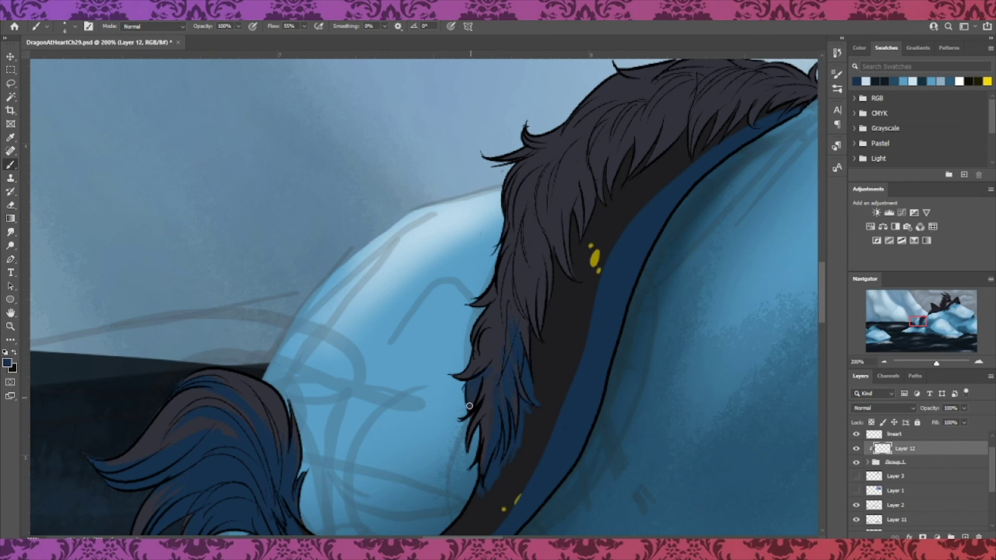
mouse_move(537, 404)
mouse_down()
mouse_move(551, 266)
mouse_move(596, 183)
mouse_move(690, 132)
mouse_move(720, 145)
mouse_up()
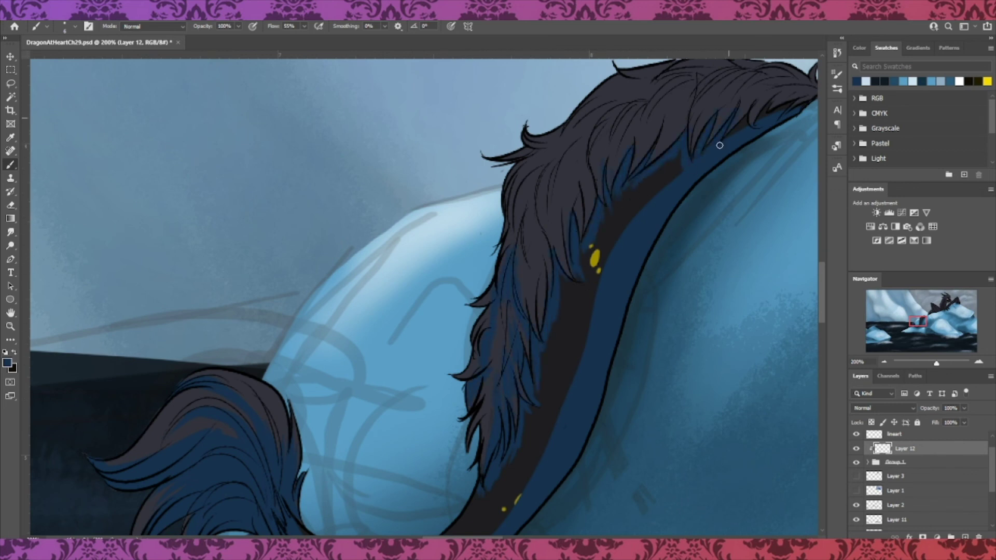
drag(782, 105, 712, 199)
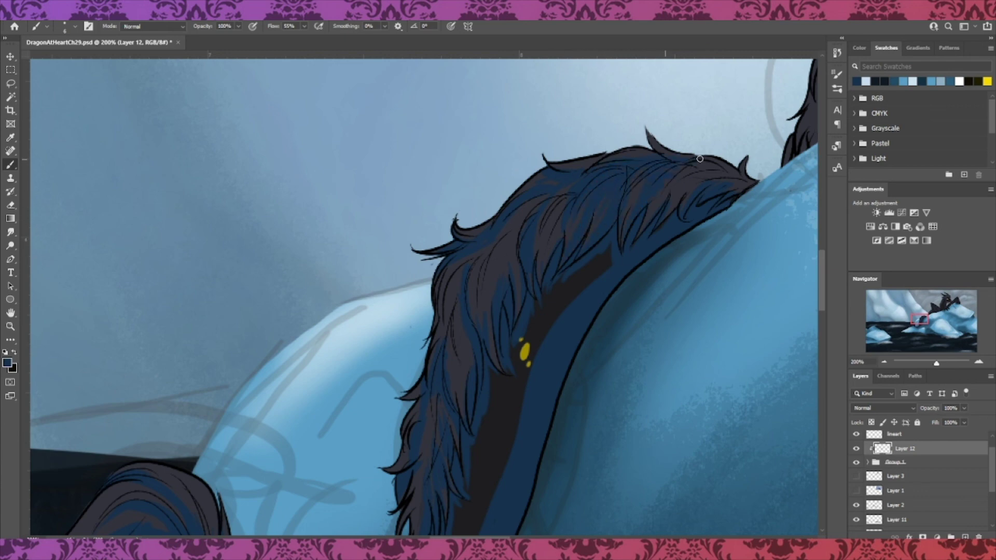
Paint dark blue shadows on the back fur and body emerging from behind the near wing
drag(796, 132, 352, 435)
drag(542, 268, 554, 305)
drag(558, 245, 569, 327)
drag(571, 286, 590, 338)
drag(511, 229, 513, 280)
mouse_move(523, 291)
mouse_down()
mouse_move(570, 340)
mouse_move(553, 351)
mouse_up()
drag(462, 313, 475, 366)
drag(503, 323, 488, 351)
drag(518, 295, 523, 355)
drag(534, 308, 543, 355)
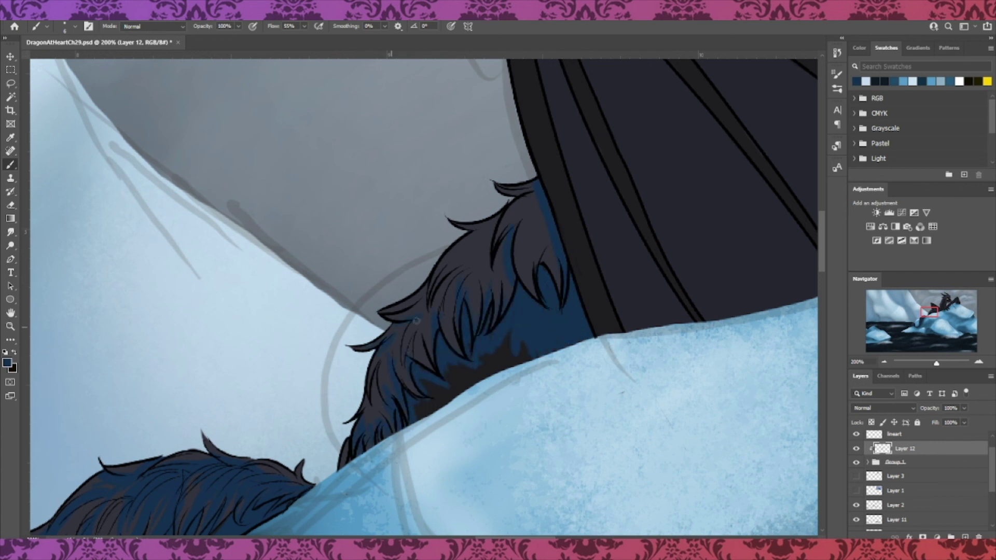
mouse_move(516, 331)
mouse_down()
mouse_move(431, 410)
mouse_move(536, 338)
mouse_up()
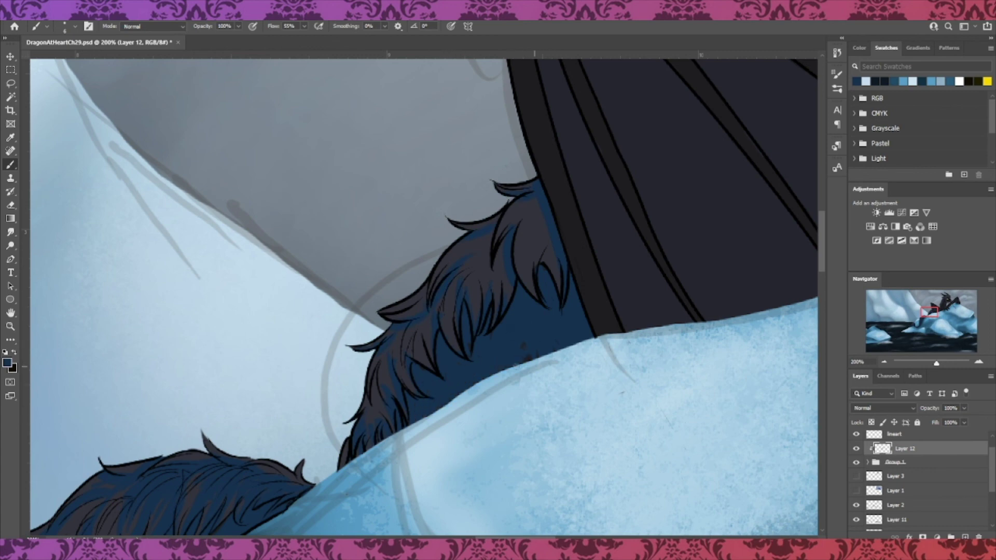
Shade the near wing's membranes in dark blue along the finger bones and upper edge with a larger brush
drag(930, 312, 937, 309)
key(ctrl+minus)
right_click(213, 234)
drag(267, 262, 275, 263)
click(281, 193)
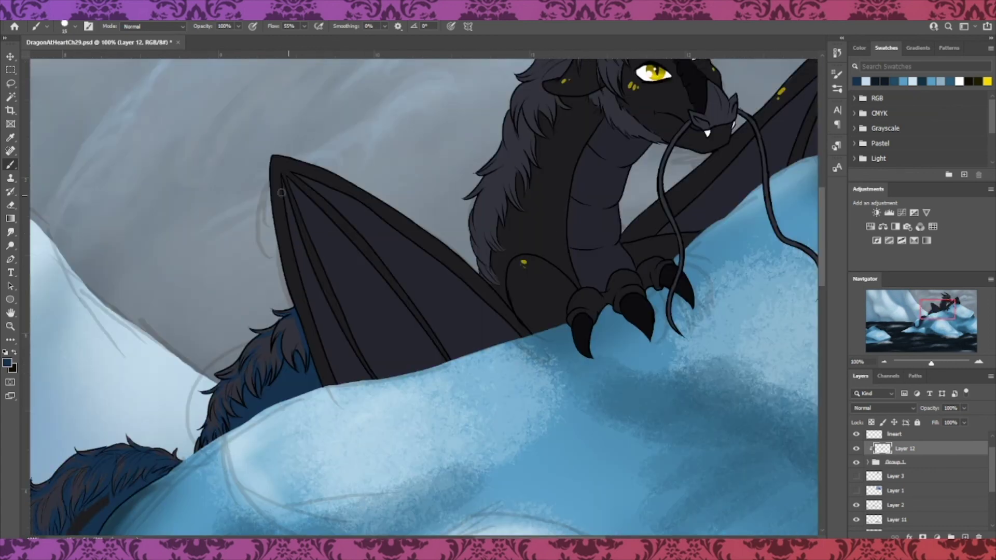
drag(286, 224, 332, 384)
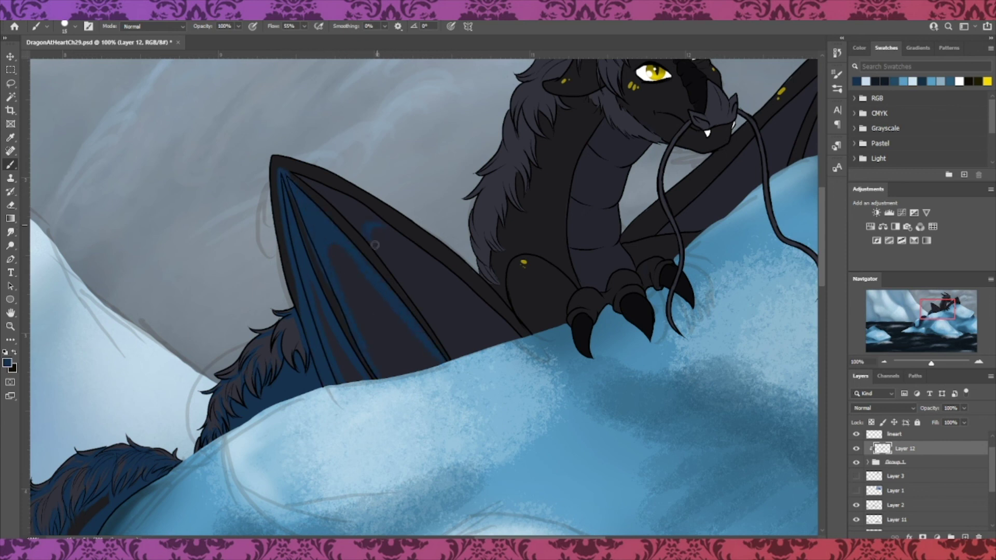
drag(399, 291, 294, 172)
drag(335, 202, 401, 233)
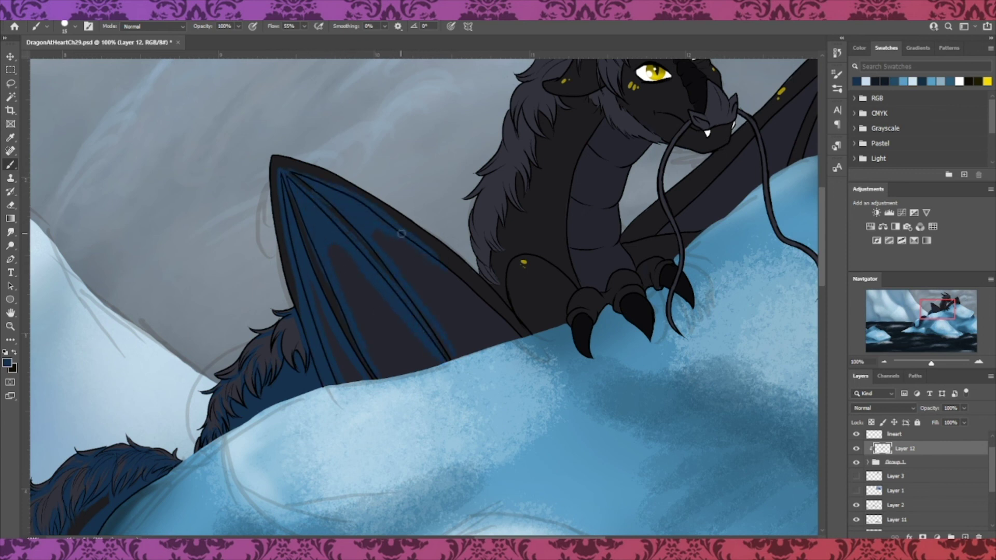
Shade the near foreleg, claws, lower part of the far wing, neck mane and chest plates in dark blue
drag(511, 262, 557, 325)
drag(589, 355, 583, 319)
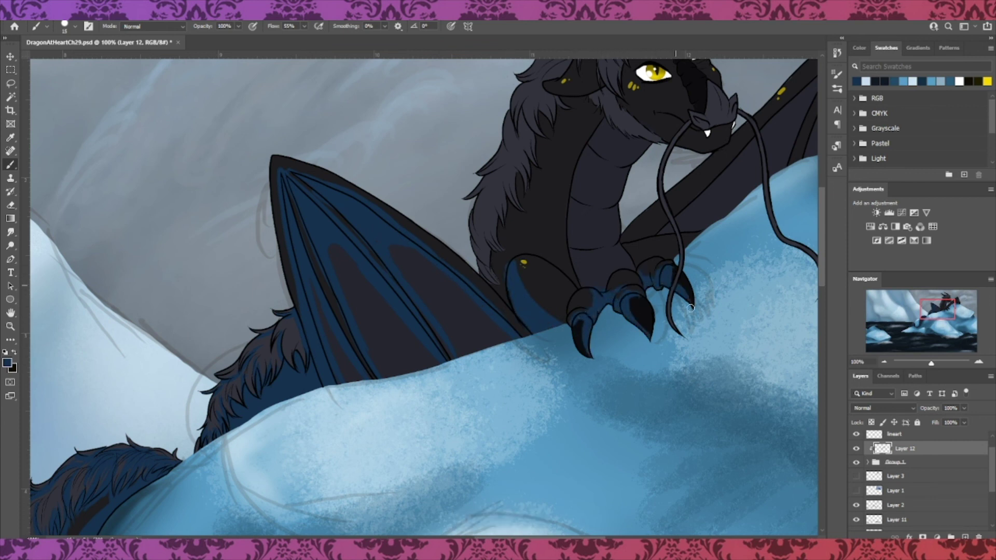
drag(627, 246, 671, 255)
mouse_move(675, 245)
mouse_down()
mouse_move(667, 220)
mouse_move(670, 262)
mouse_move(690, 227)
mouse_move(682, 216)
mouse_move(683, 228)
mouse_move(696, 208)
mouse_move(667, 219)
mouse_move(752, 142)
mouse_up()
mouse_move(491, 257)
mouse_down()
mouse_move(494, 238)
mouse_move(508, 231)
mouse_move(505, 195)
mouse_move(511, 220)
mouse_move(536, 144)
mouse_move(521, 118)
mouse_move(503, 171)
mouse_move(480, 181)
mouse_move(526, 266)
mouse_move(538, 108)
mouse_move(551, 118)
mouse_move(550, 93)
mouse_move(609, 98)
mouse_move(608, 130)
mouse_move(645, 147)
mouse_move(599, 136)
mouse_move(572, 283)
mouse_up()
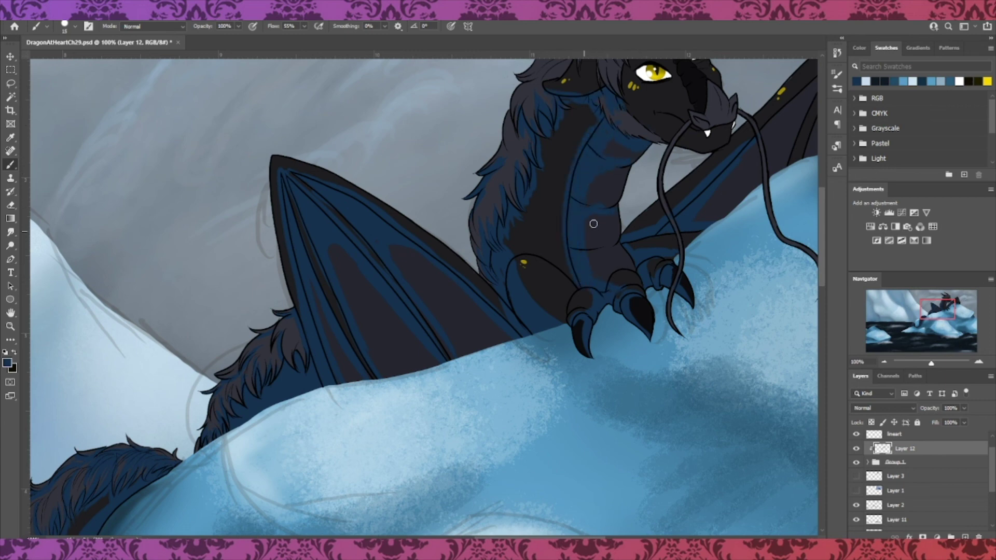
drag(551, 263, 573, 270)
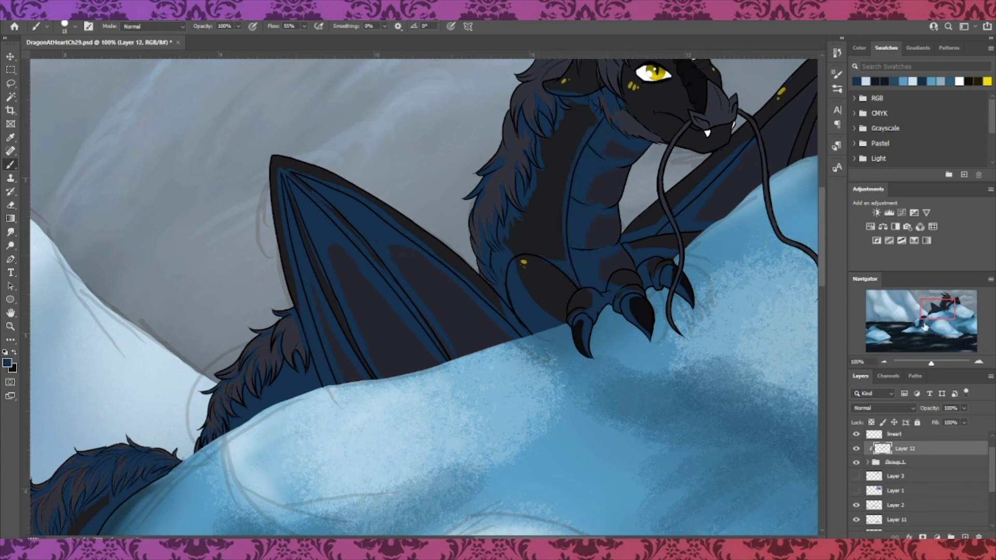
Paint dark blue shadows on the dragon's face, hair and both horns
click(945, 300)
mouse_move(448, 287)
mouse_down()
mouse_move(534, 248)
mouse_move(509, 231)
mouse_move(501, 255)
mouse_move(523, 284)
mouse_up()
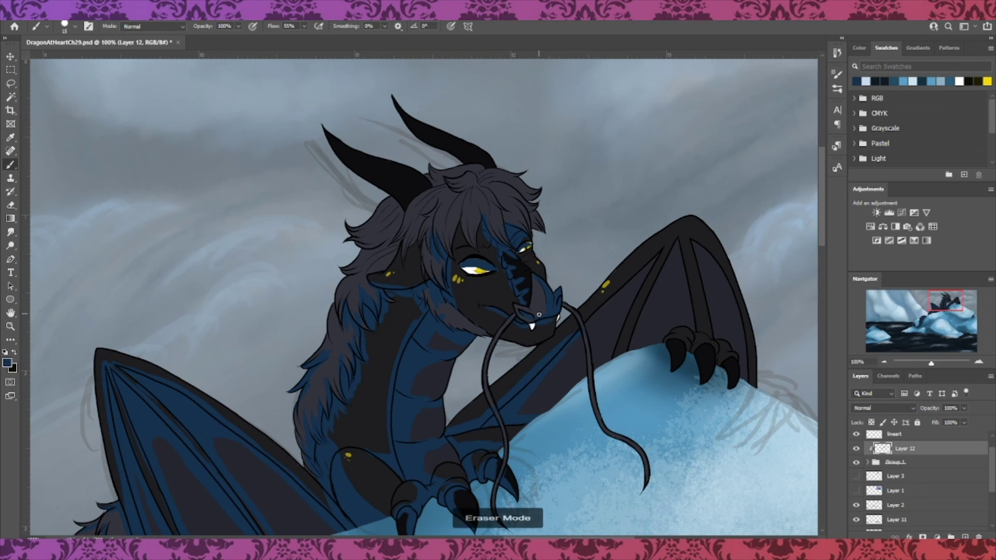
mouse_move(329, 139)
mouse_down()
mouse_move(394, 189)
mouse_move(379, 185)
mouse_move(428, 191)
mouse_up()
drag(401, 112, 441, 149)
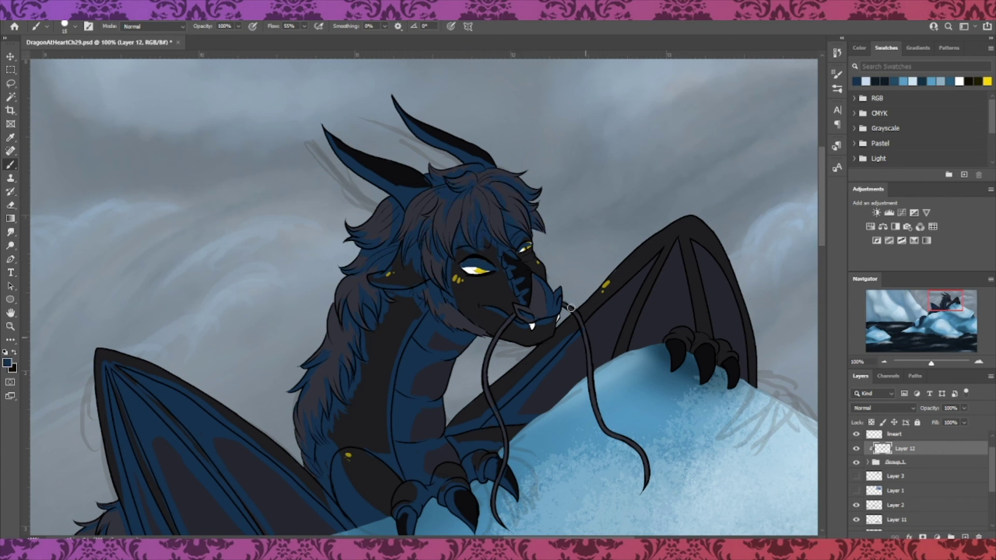
Shade the far wing's membranes and the claws resting on the iceberg's peak in dark blue
mouse_move(655, 259)
mouse_down()
mouse_move(589, 317)
mouse_move(618, 353)
mouse_up()
mouse_move(680, 242)
mouse_down()
mouse_move(710, 335)
mouse_move(672, 364)
mouse_move(695, 347)
mouse_move(705, 380)
mouse_up()
key(e)
key(e)
drag(718, 344, 732, 384)
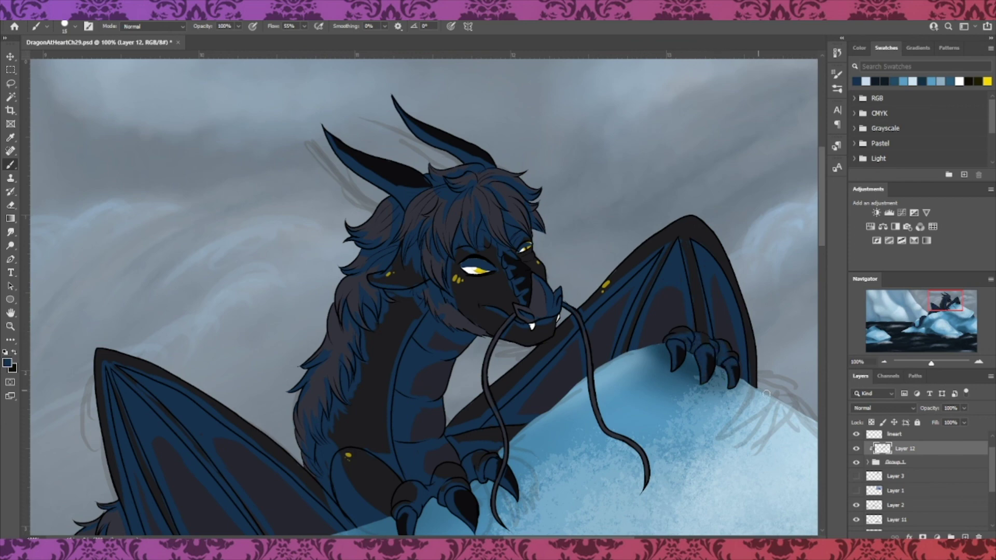
Set the dragon's shadow layer to Multiply blending at 36% opacity
click(912, 408)
click(900, 325)
click(964, 408)
drag(966, 421, 942, 423)
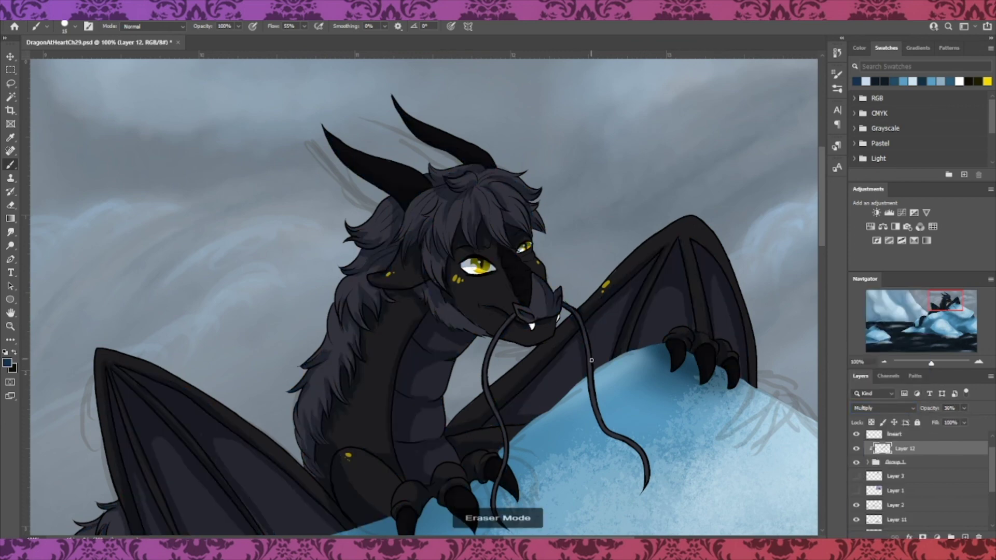
Set the opacity of the dragon's Multiply shadow layer to 52%
key(ctrl+minus)
key(ctrl+minus)
key(ctrl+minus)
key(ctrl+minus)
click(963, 408)
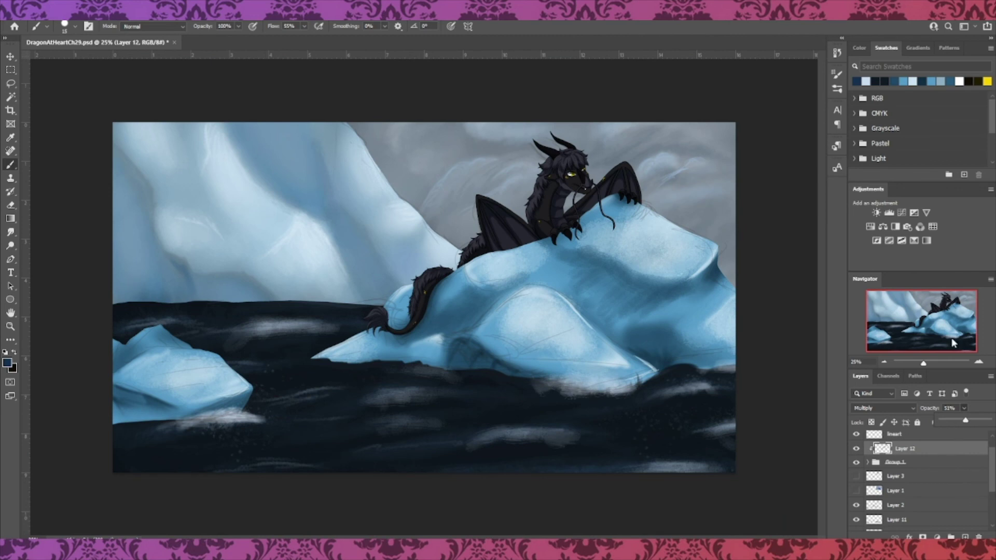
Add a new layer above the lineart and set the foreground color to white
scroll(940, 475, up, 1)
click(936, 453)
click(965, 536)
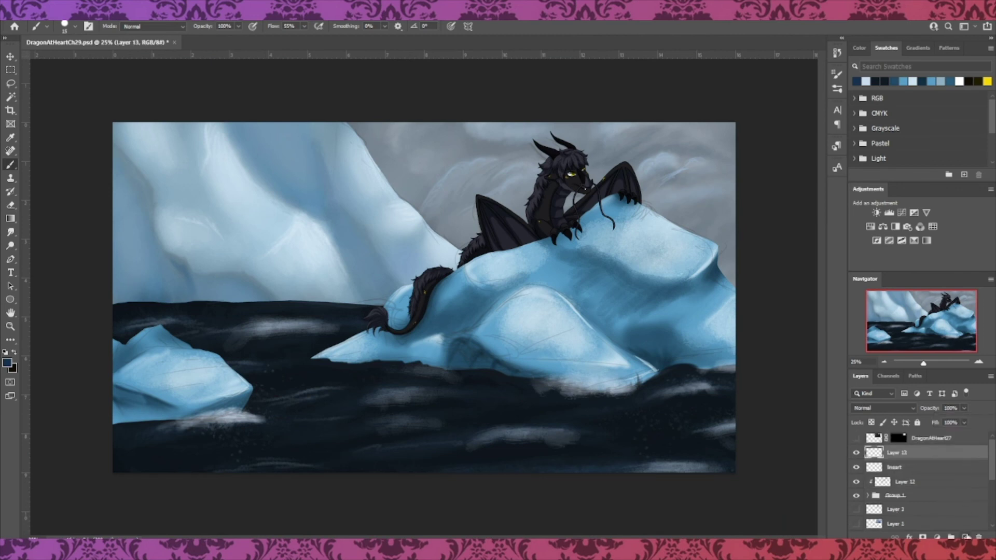
click(7, 364)
click(667, 237)
click(896, 230)
Choose a texture brush and apply white texture to the large background iceberg and the dark water below it
right_click(333, 343)
drag(661, 351, 662, 398)
click(578, 359)
click(192, 238)
drag(227, 336, 307, 344)
drag(296, 430, 397, 441)
Switch to another texture brush and add white scratches to the scene's upper-left edge, the small iceberg's surroundings and the lower water
right_click(198, 357)
click(349, 352)
click(445, 357)
drag(132, 163, 137, 254)
drag(269, 335, 257, 379)
drag(312, 452, 545, 460)
Enlarge the texture brush and stamp white texture over the right sky and iceberg peak, the lower water and the lower-left corner
right_click(203, 386)
drag(312, 261, 320, 261)
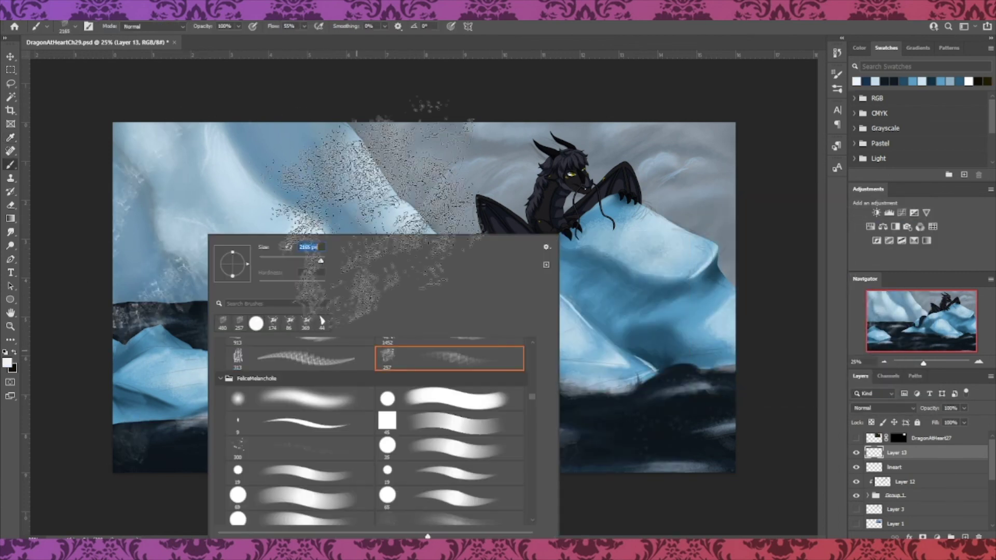
click(711, 223)
click(681, 508)
click(156, 438)
Texture the upper-left part of the large iceberg with a different brush, and select another texture brush
right_click(203, 358)
click(450, 367)
drag(156, 179, 120, 223)
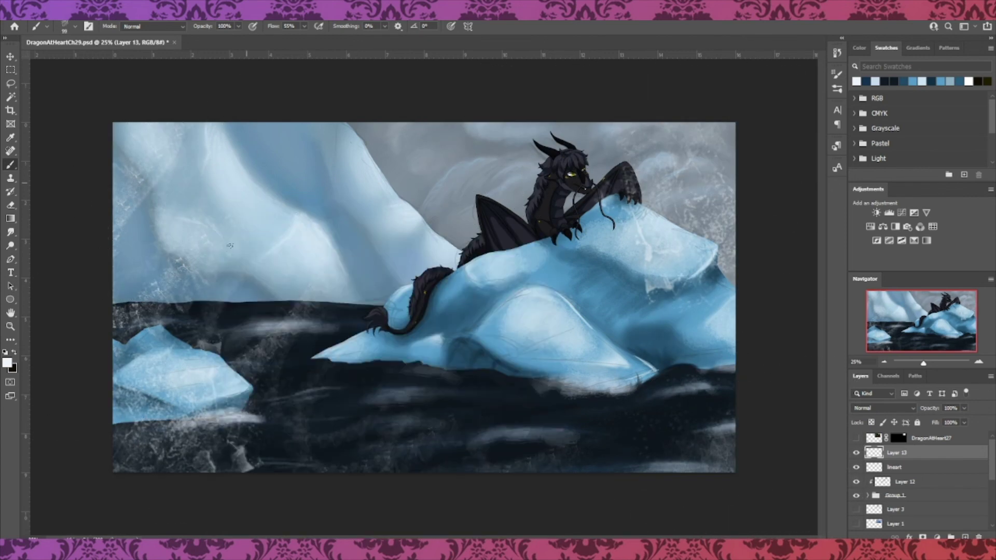
right_click(329, 358)
drag(656, 400, 657, 407)
click(571, 369)
Try white texture strokes on the large iceberg and across the dark water, and undo them
drag(240, 214, 240, 247)
key(ctrl+z)
drag(179, 469, 250, 425)
drag(335, 413, 433, 384)
key(ctrl+z)
key(ctrl+z)
key(ctrl+z)
Add white texture to the upper-left corner and the right edge of the sky, and adjust the brush to 40% opacity and a larger size
drag(117, 130, 138, 153)
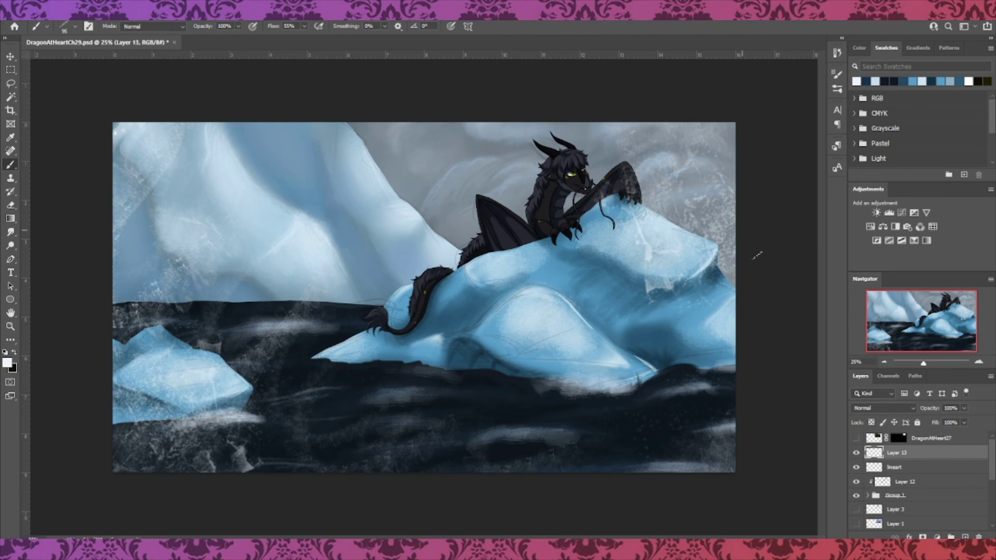
drag(698, 202, 731, 271)
click(238, 26)
drag(240, 38, 209, 38)
right_click(219, 235)
drag(290, 261, 348, 261)
Try broad low-opacity texture strokes across the large background iceberg, and undo them
drag(208, 171, 176, 264)
drag(327, 216, 415, 286)
key(ctrl+z)
key(ctrl+z)
Brush faint white texture along the scene's left side, upper-right sky and lower-right water, and set the texture layer's opacity to 62%
mouse_move(124, 194)
mouse_down()
mouse_move(156, 138)
mouse_move(140, 221)
mouse_up()
mouse_move(143, 288)
mouse_down()
mouse_move(200, 336)
mouse_move(223, 451)
mouse_up()
mouse_move(649, 136)
mouse_down()
mouse_move(743, 135)
mouse_move(708, 207)
mouse_up()
drag(709, 401, 726, 456)
click(964, 408)
drag(967, 421, 945, 422)
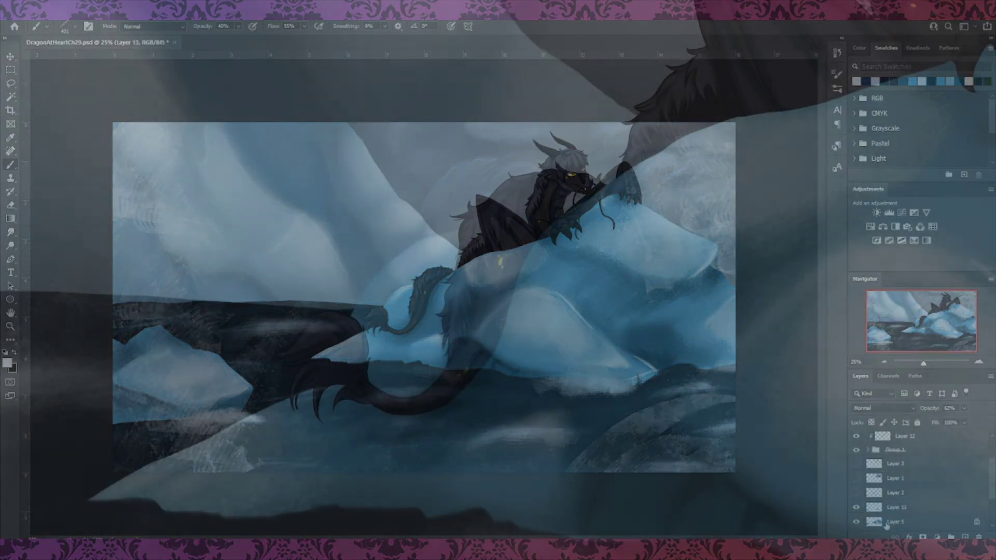